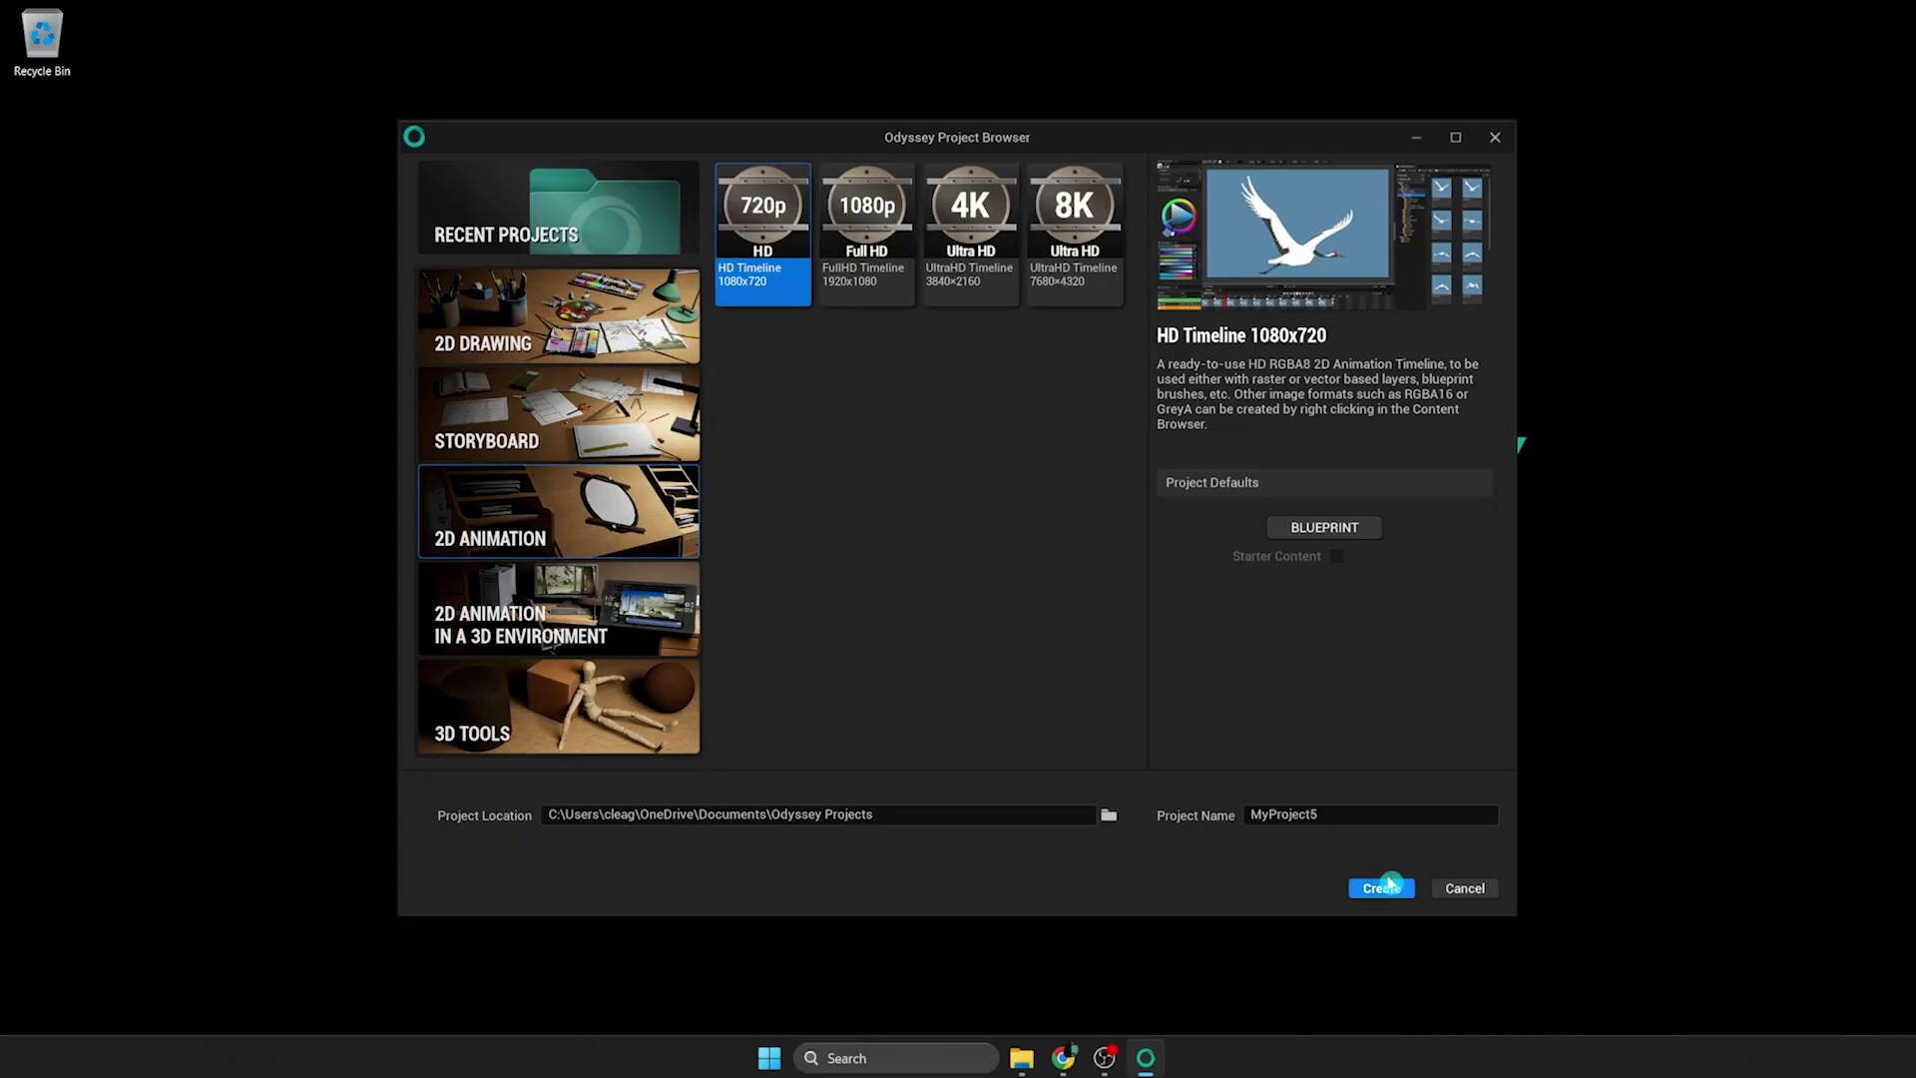
Create MyProject5 as a 2D Animation project on the 720p HD timeline
left_click(1391, 889)
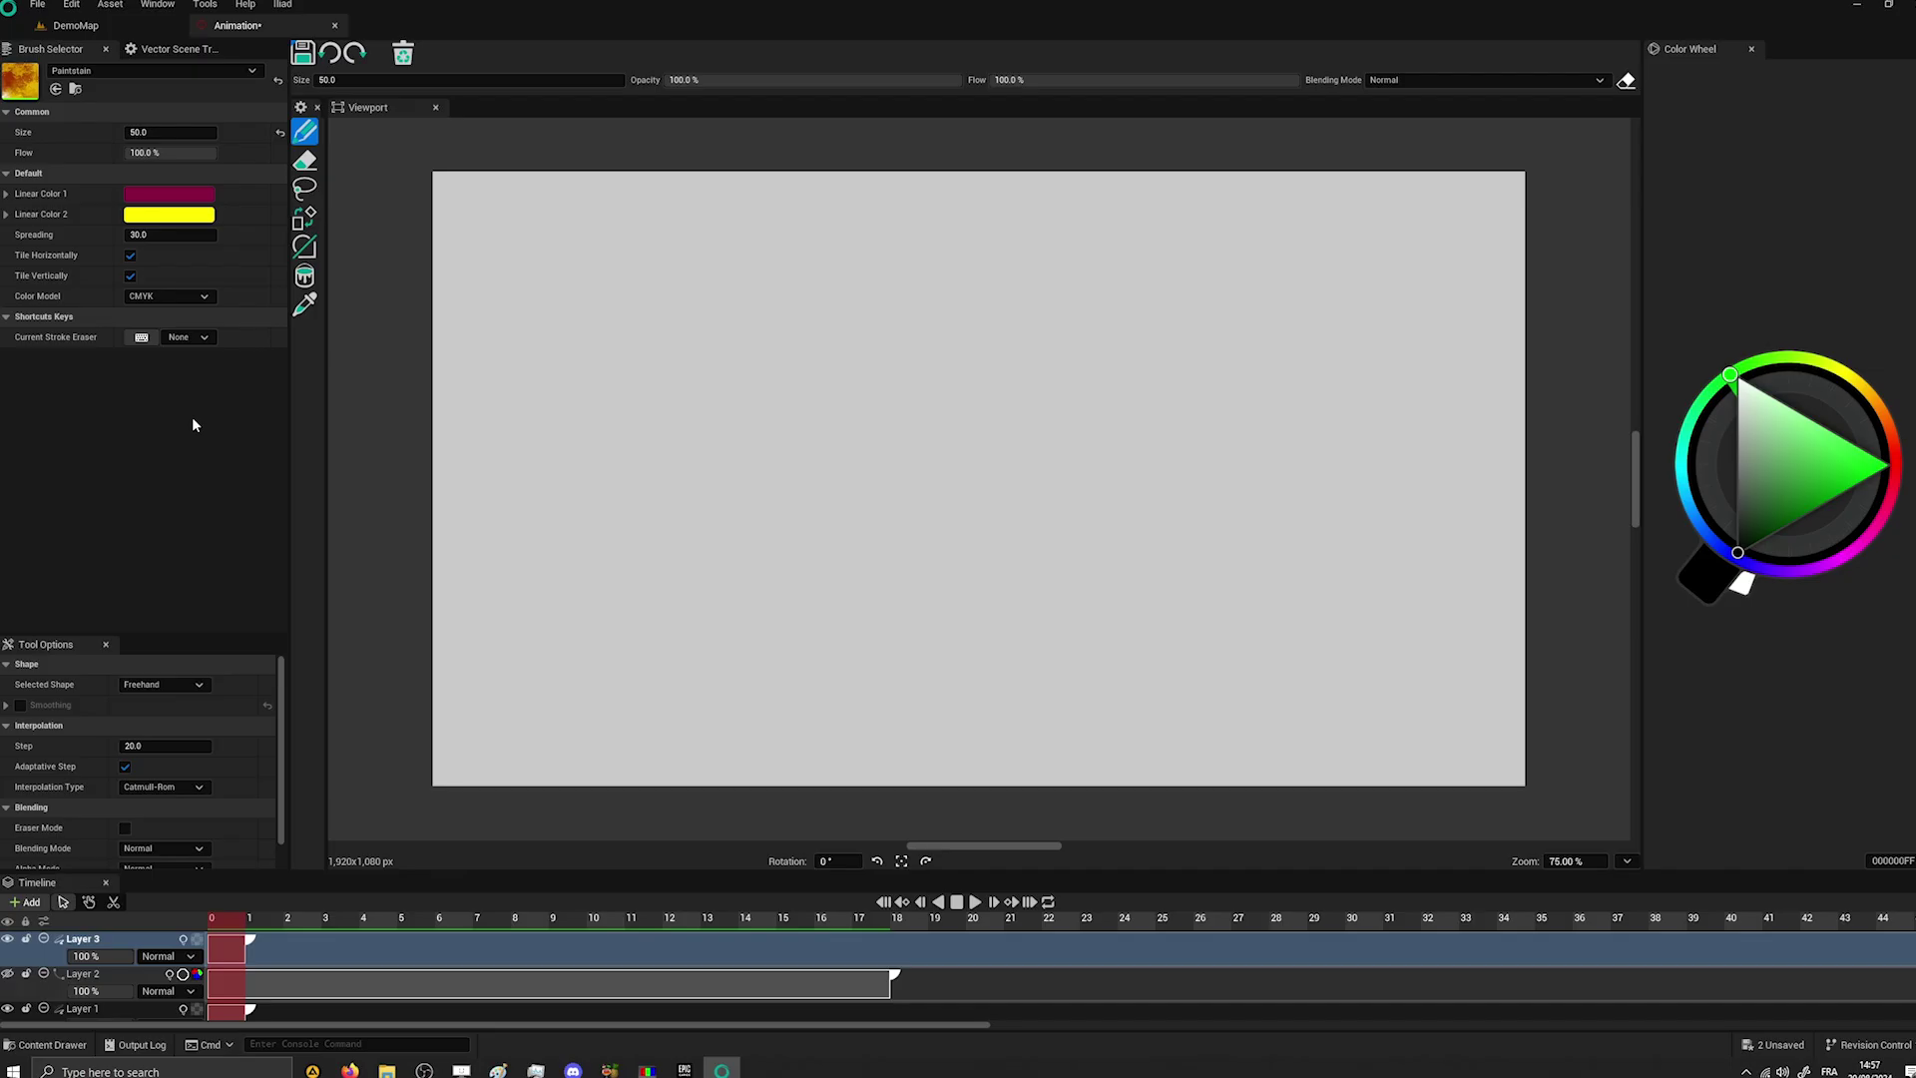
Paint yellow-red and teal splatters, a black OB_ShoDo ink swirl and green foliage
left_click_drag(479, 201, 570, 351)
left_click(234, 68)
left_click(148, 288)
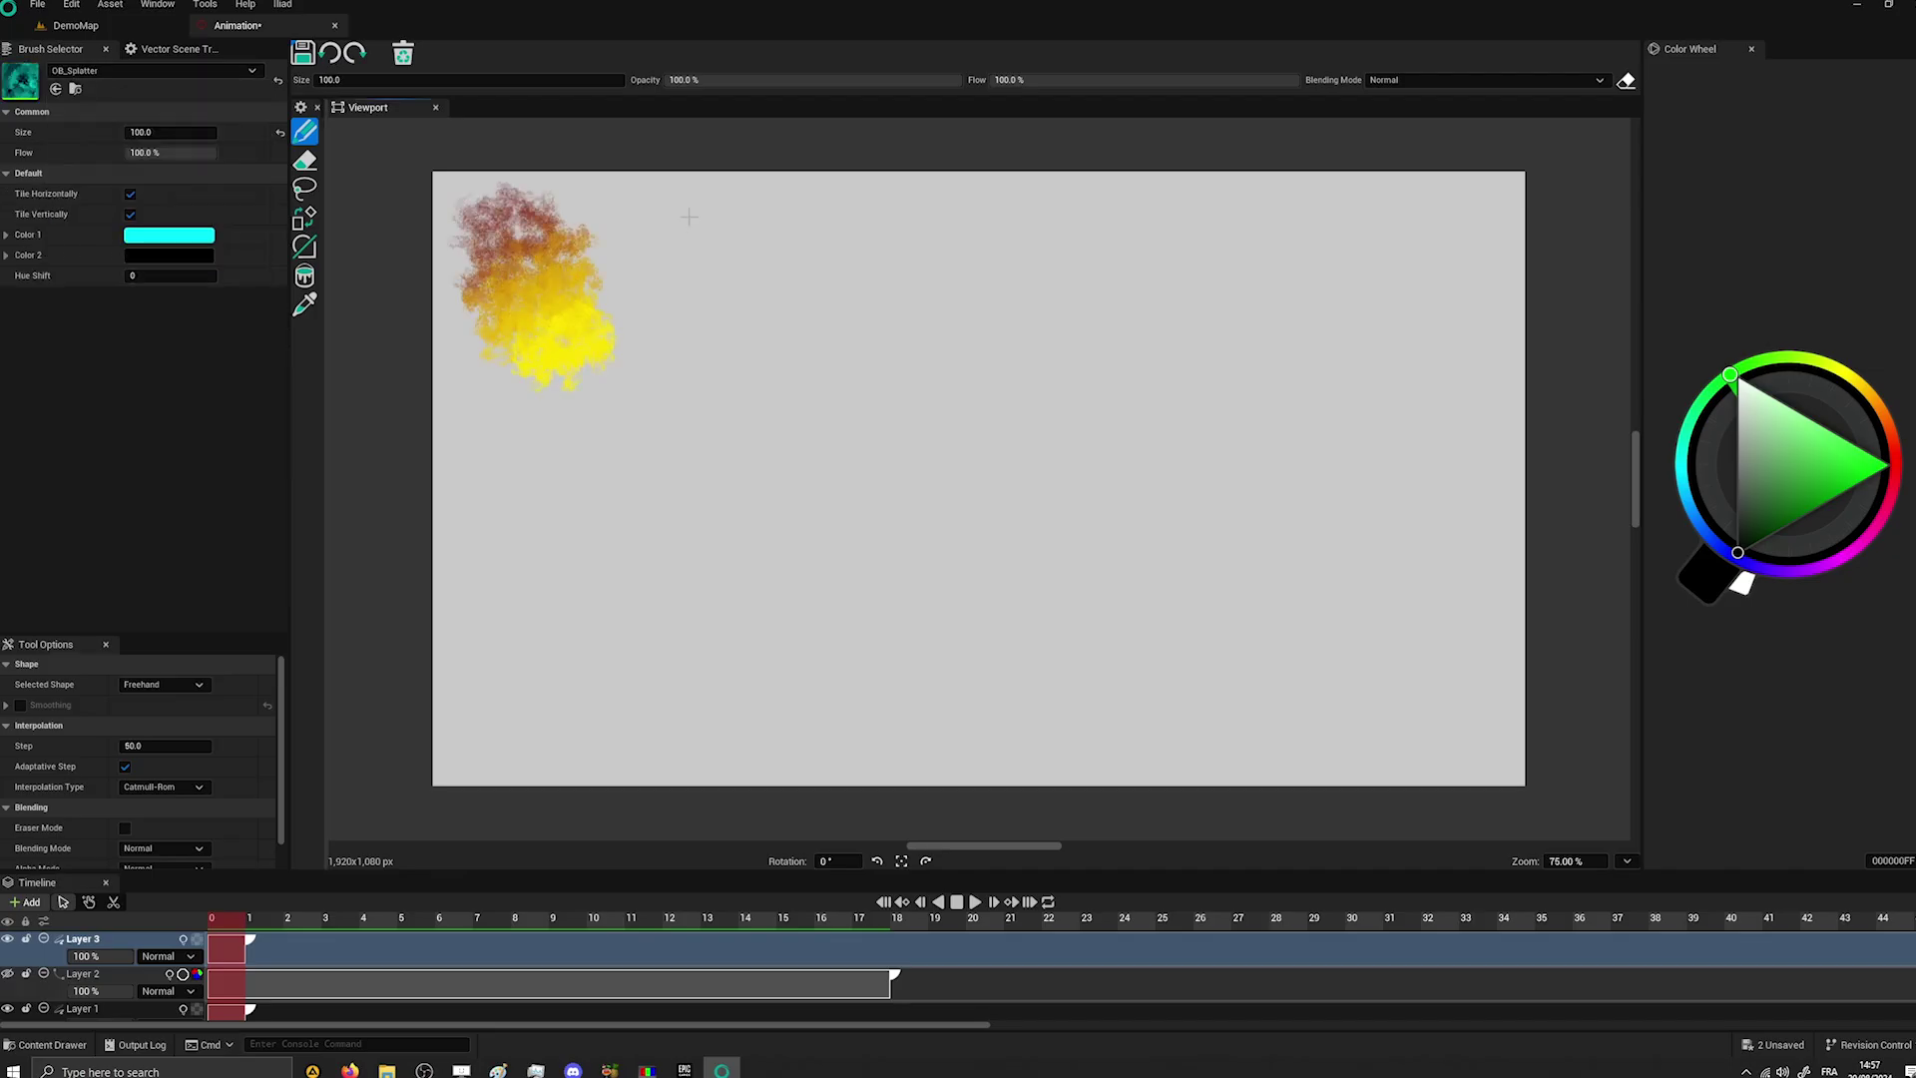
left_click_drag(689, 217, 824, 397)
left_click(241, 72)
left_click(134, 401)
left_click_drag(958, 248, 1109, 479)
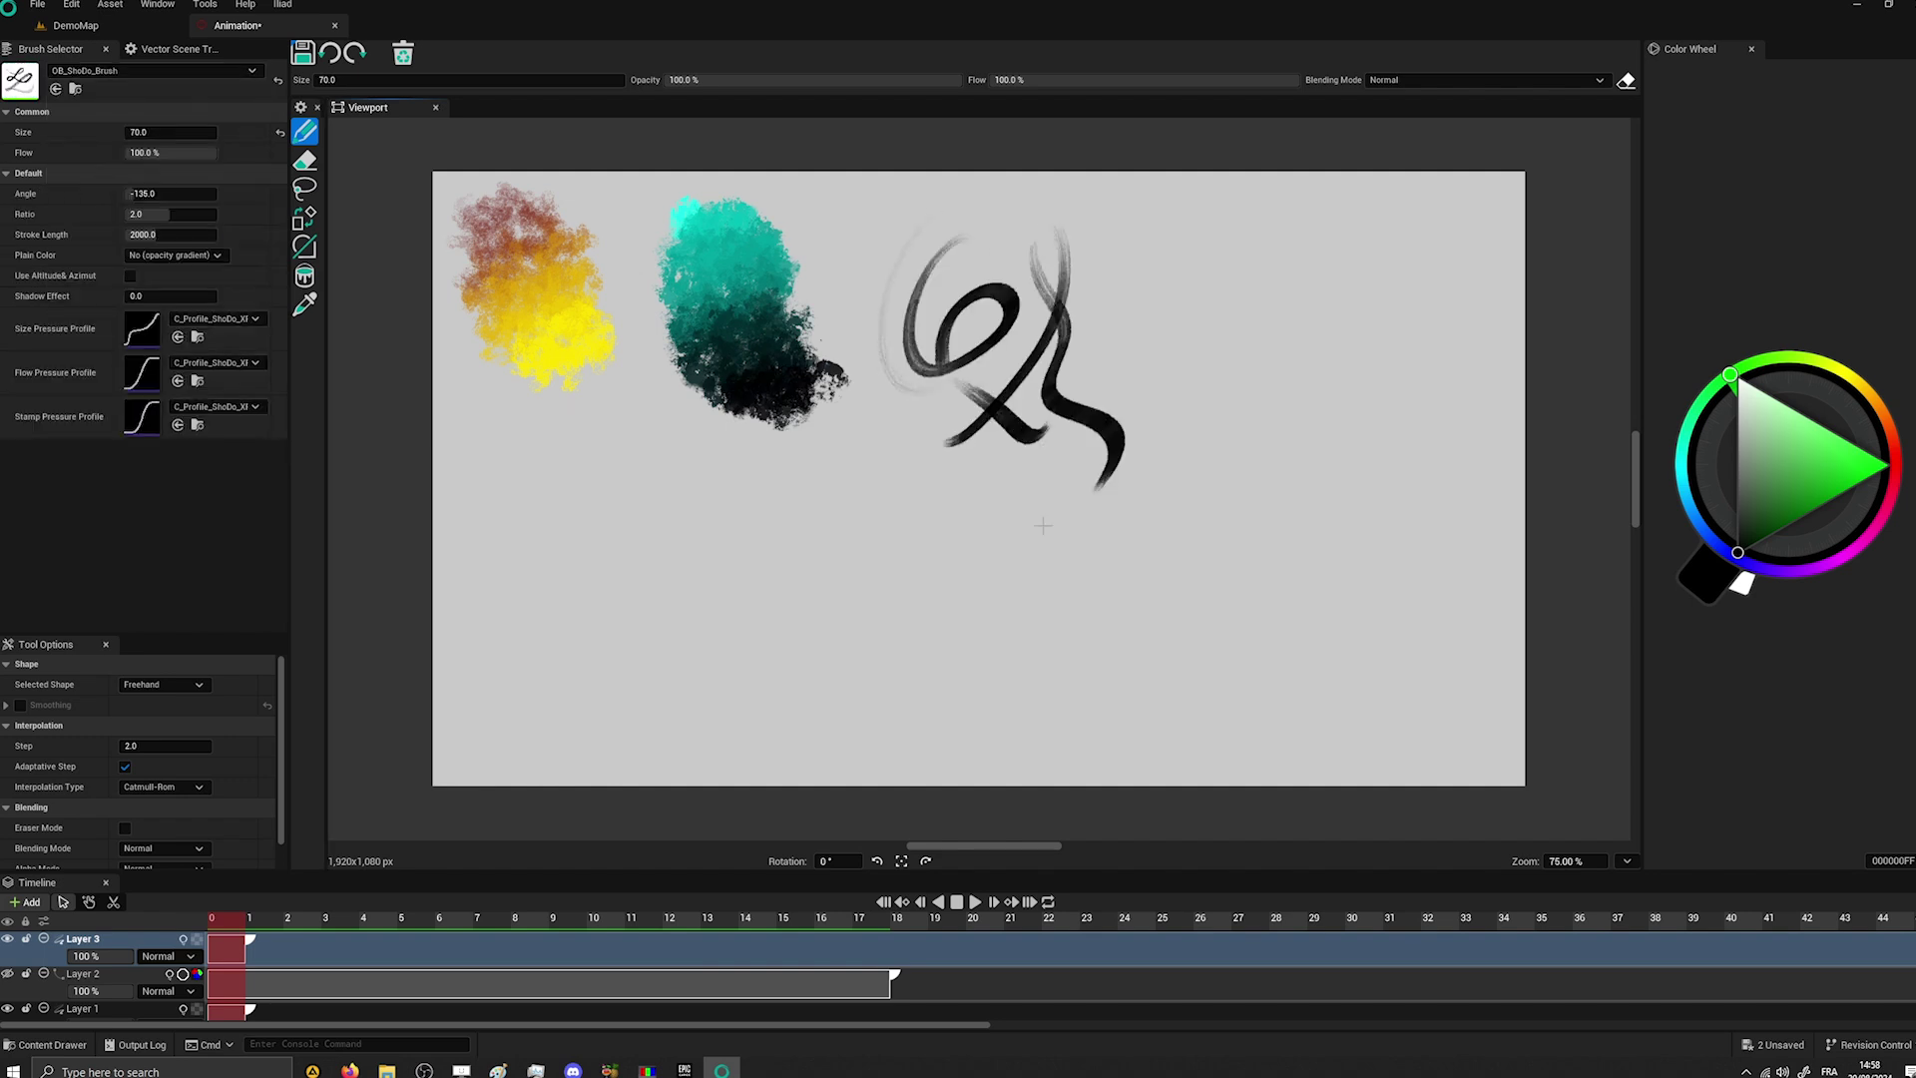
left_click(240, 73)
left_click(135, 285)
left_click_drag(1168, 209, 1348, 435)
Paint a white OB_Snow stroke lower left, pick speedlines, then paint an OB_Rose branch
left_click(242, 72)
left_click(149, 400)
mouse_move(494, 464)
left_mouse_down()
mouse_move(600, 539)
mouse_move(643, 675)
mouse_move(919, 694)
left_mouse_up()
left_click(240, 72)
left_click(146, 332)
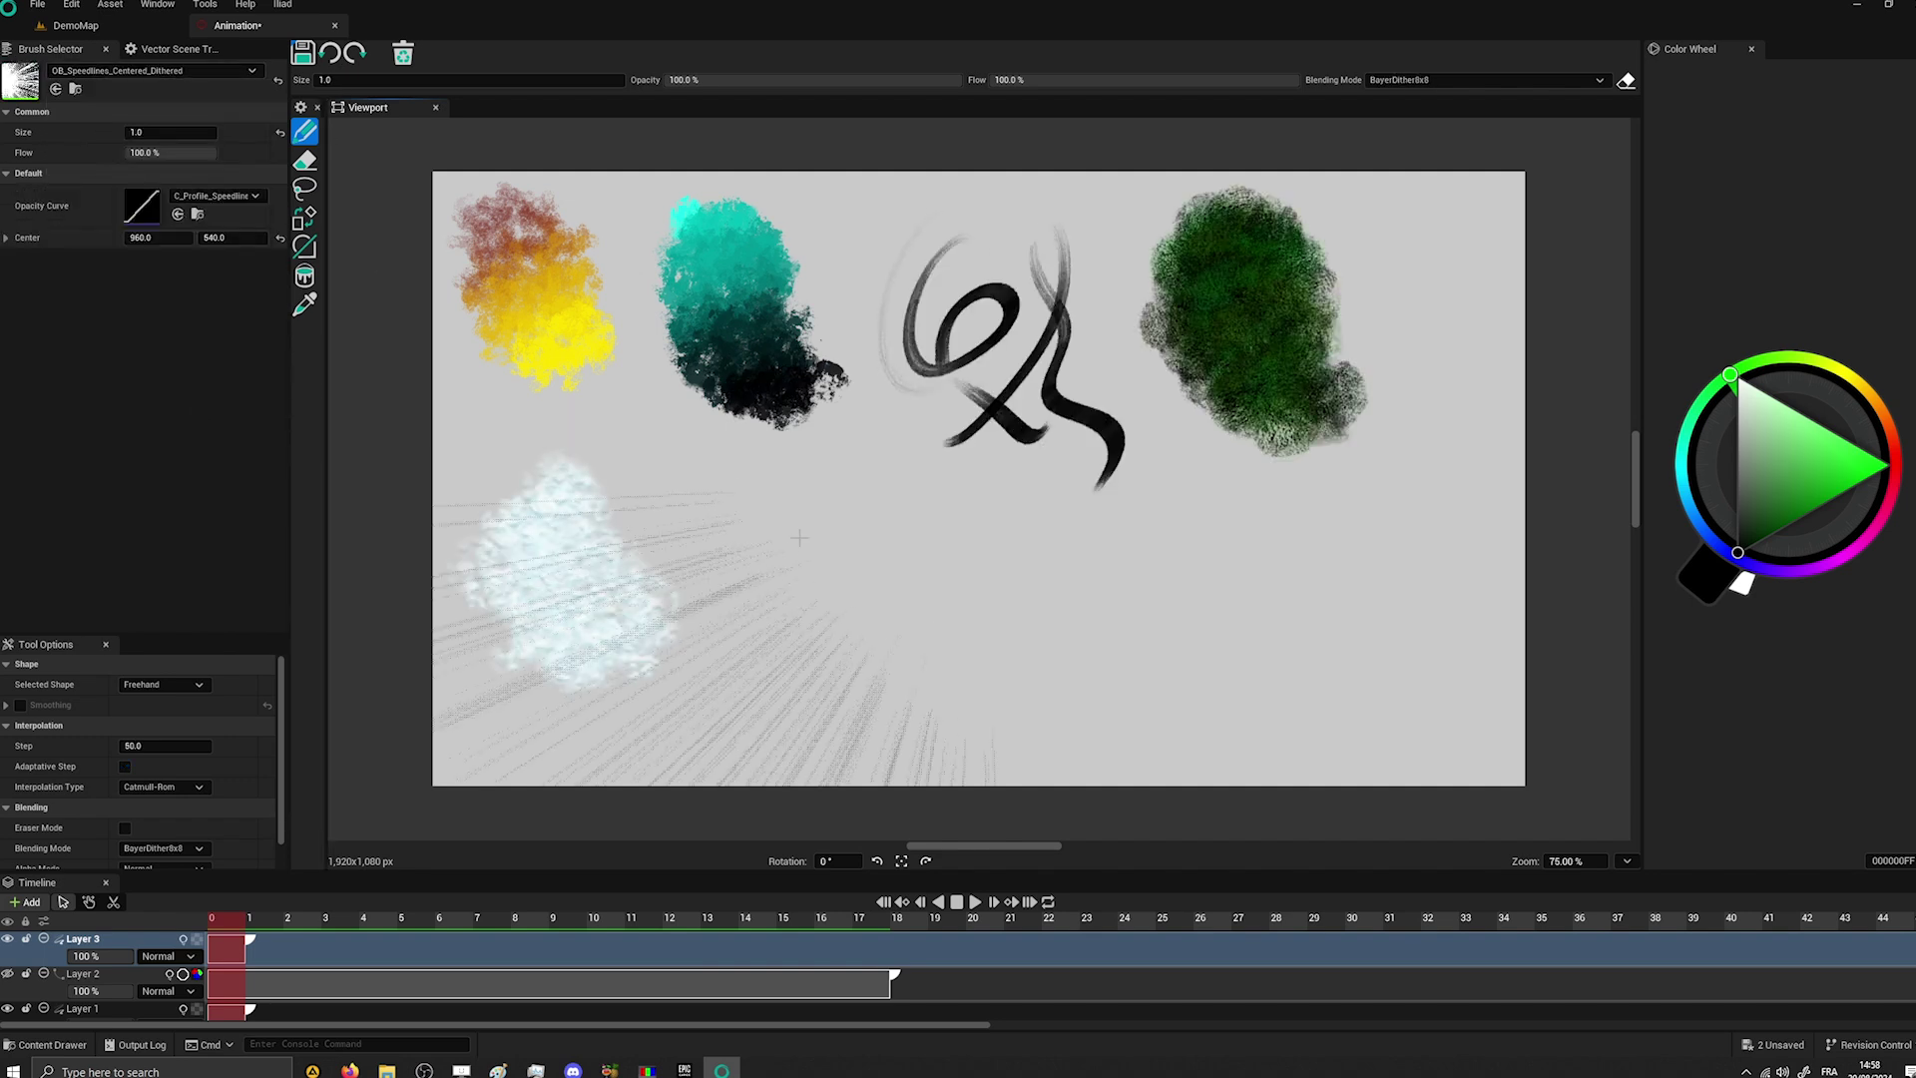
left_click(251, 72)
scroll(150, 344, "up", 2)
left_click(150, 359)
left_click_drag(1183, 764, 1123, 501)
Paint a polka-dot stroke and a small Bold_Crayon scribble
left_click(238, 74)
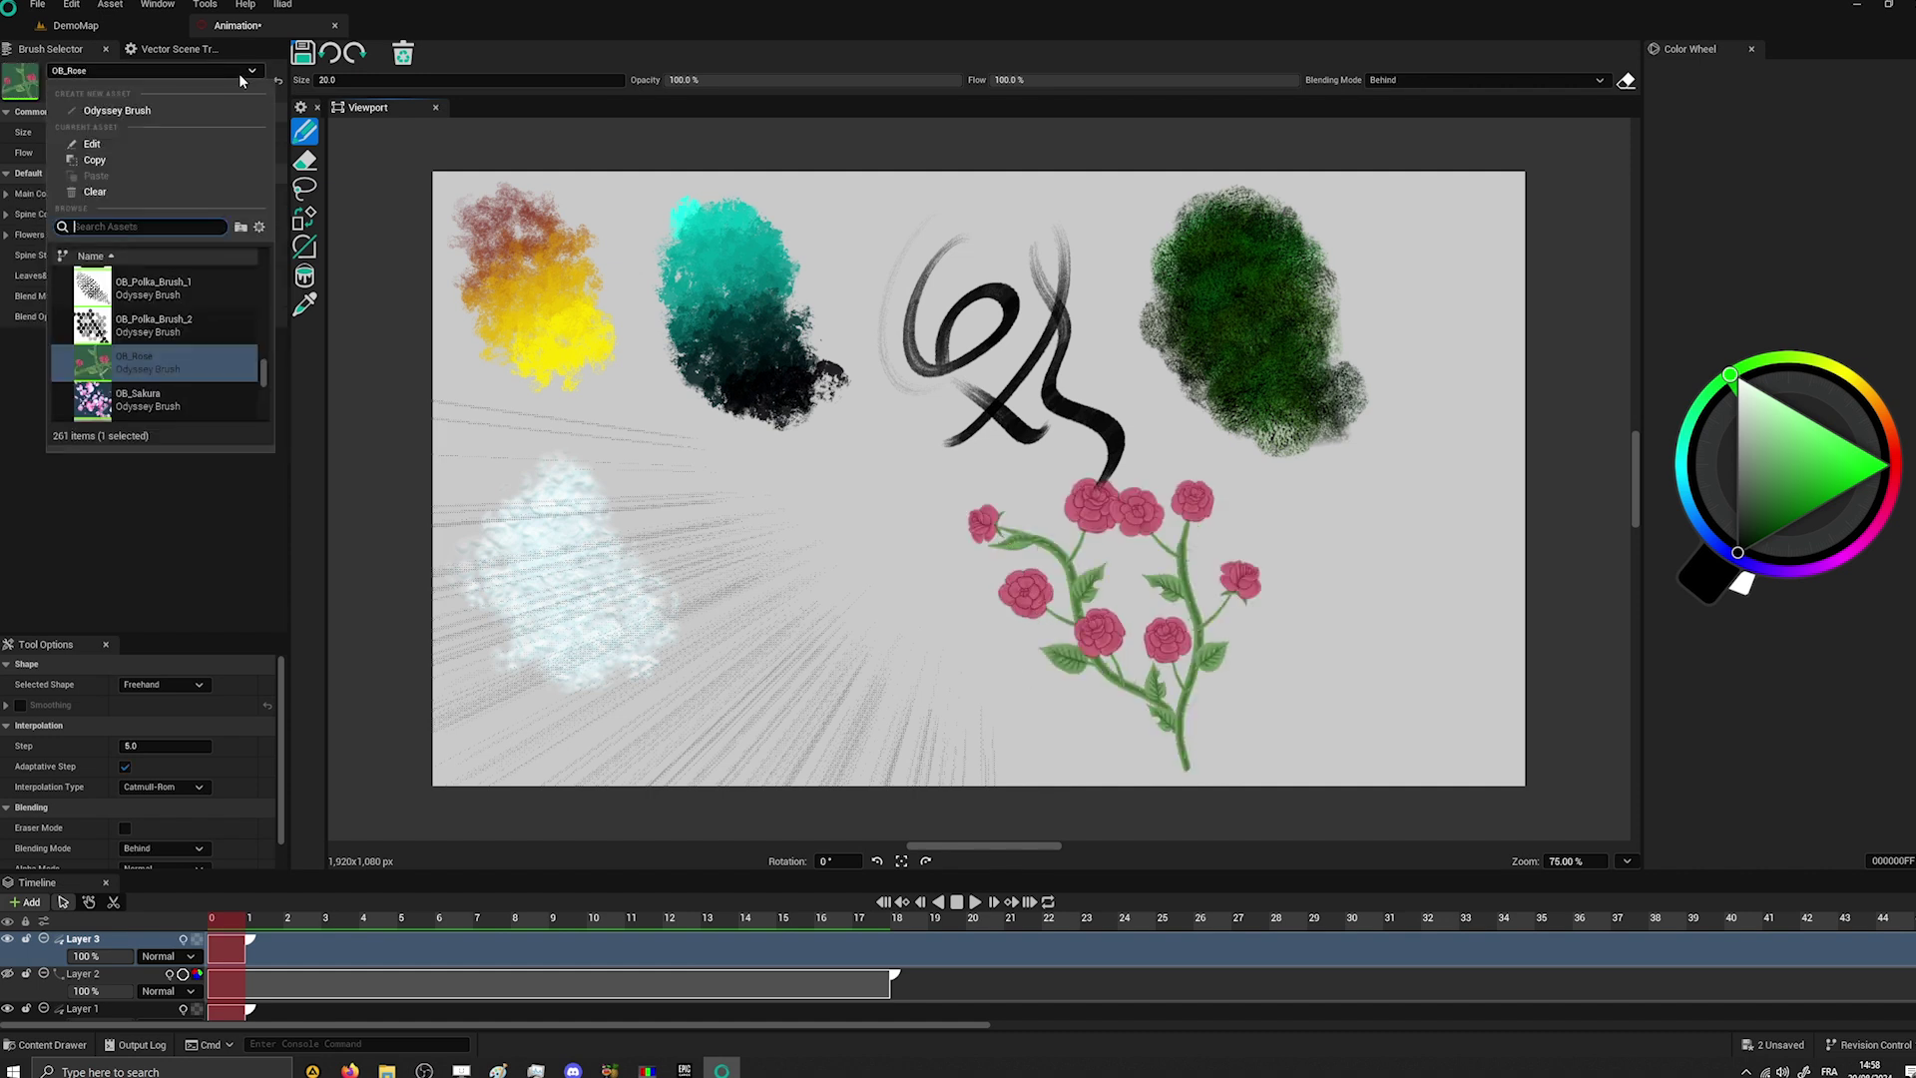
left_click(151, 326)
left_click_drag(1393, 502, 1386, 771)
left_click(252, 72)
left_click(150, 399)
left_click_drag(1407, 266, 1452, 226)
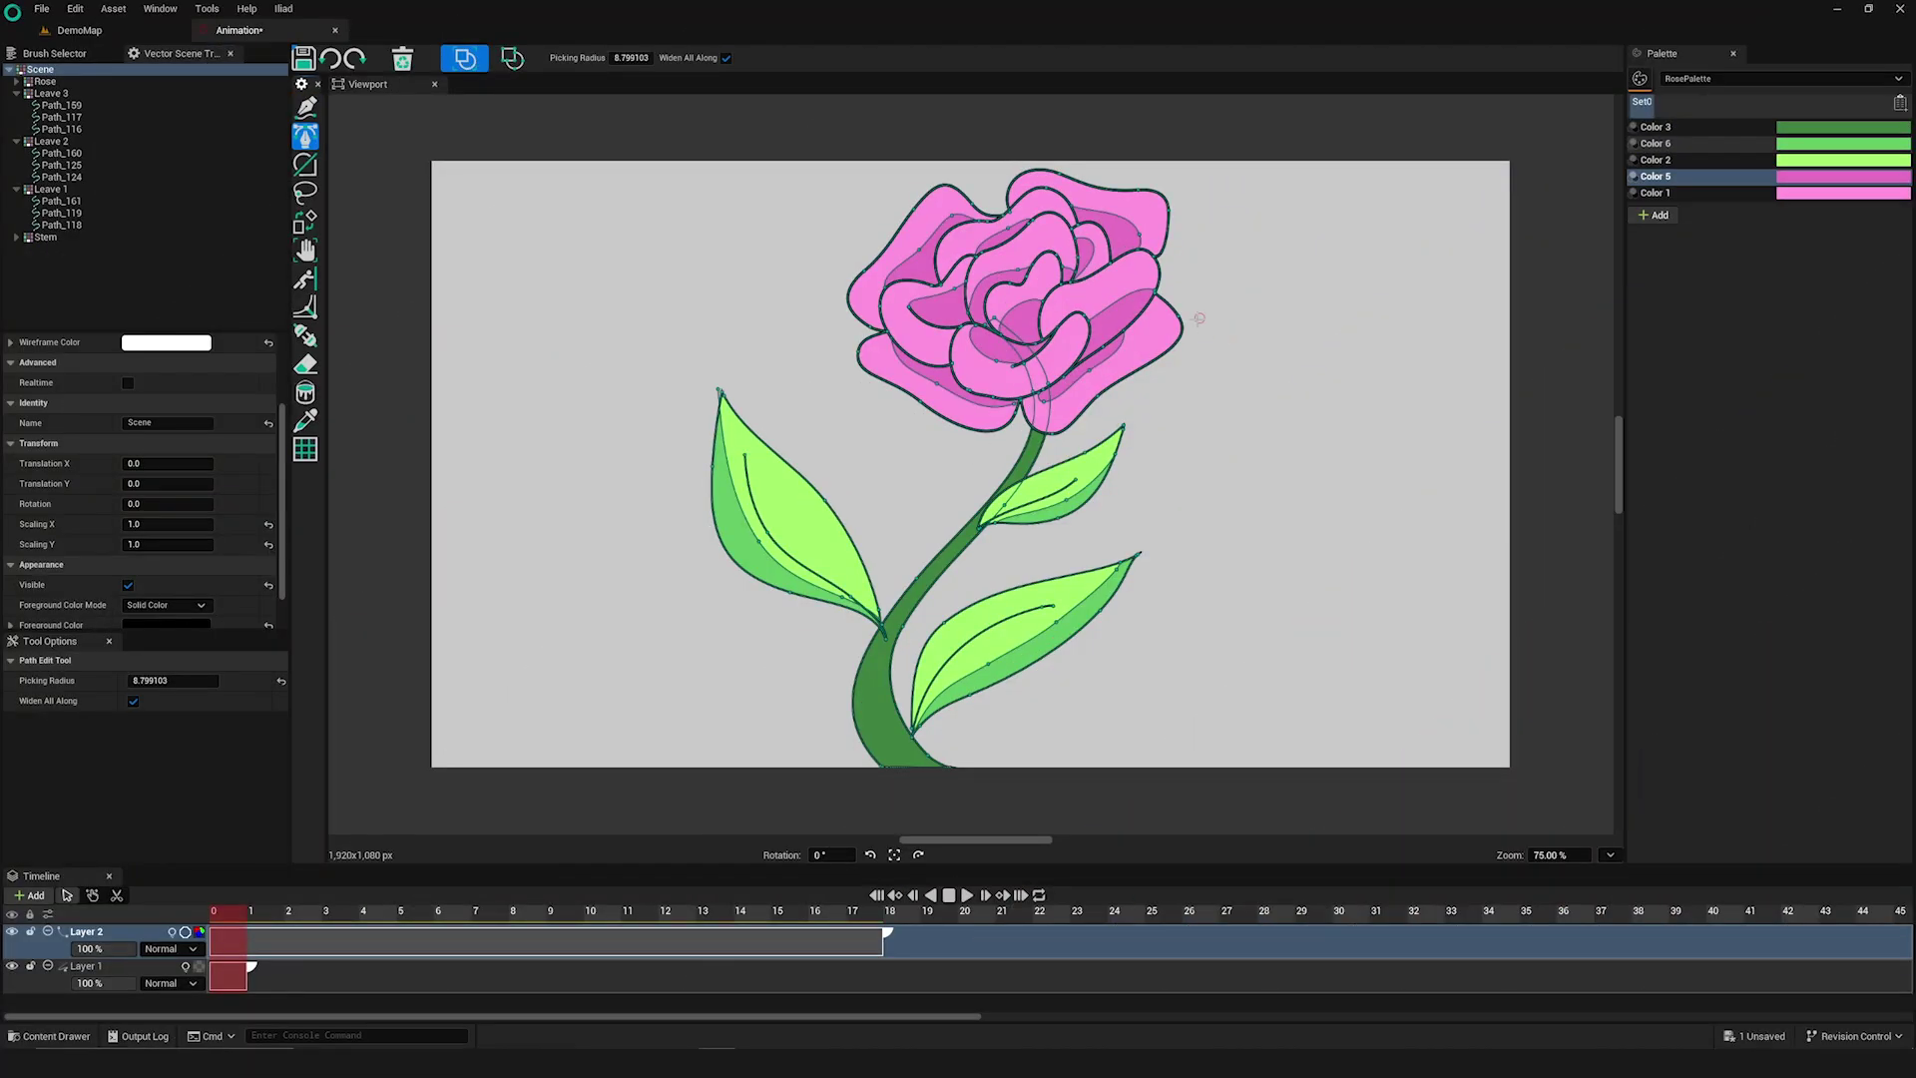
Make the rose outlines thick and black, bulge the right petal, and scale the right petals outward
left_click(1190, 312)
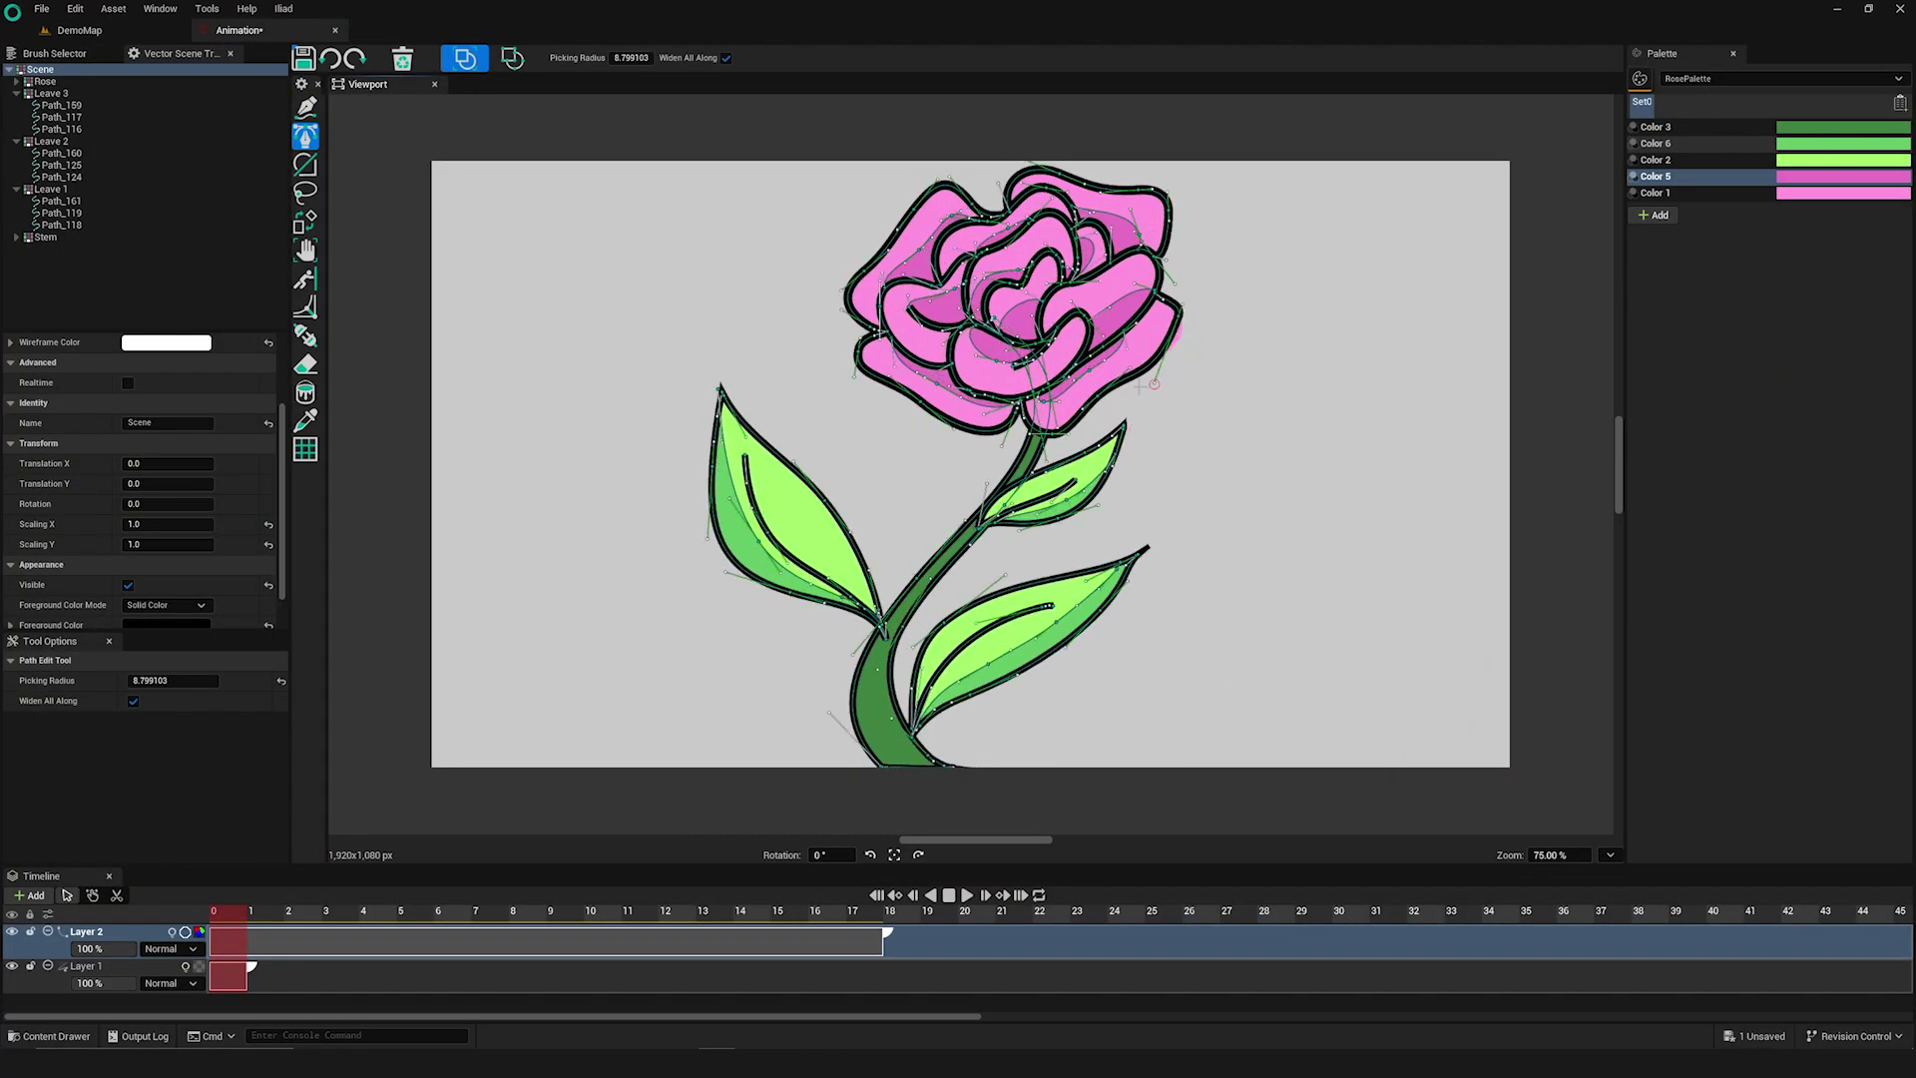
left_click_drag(1194, 383, 1199, 346)
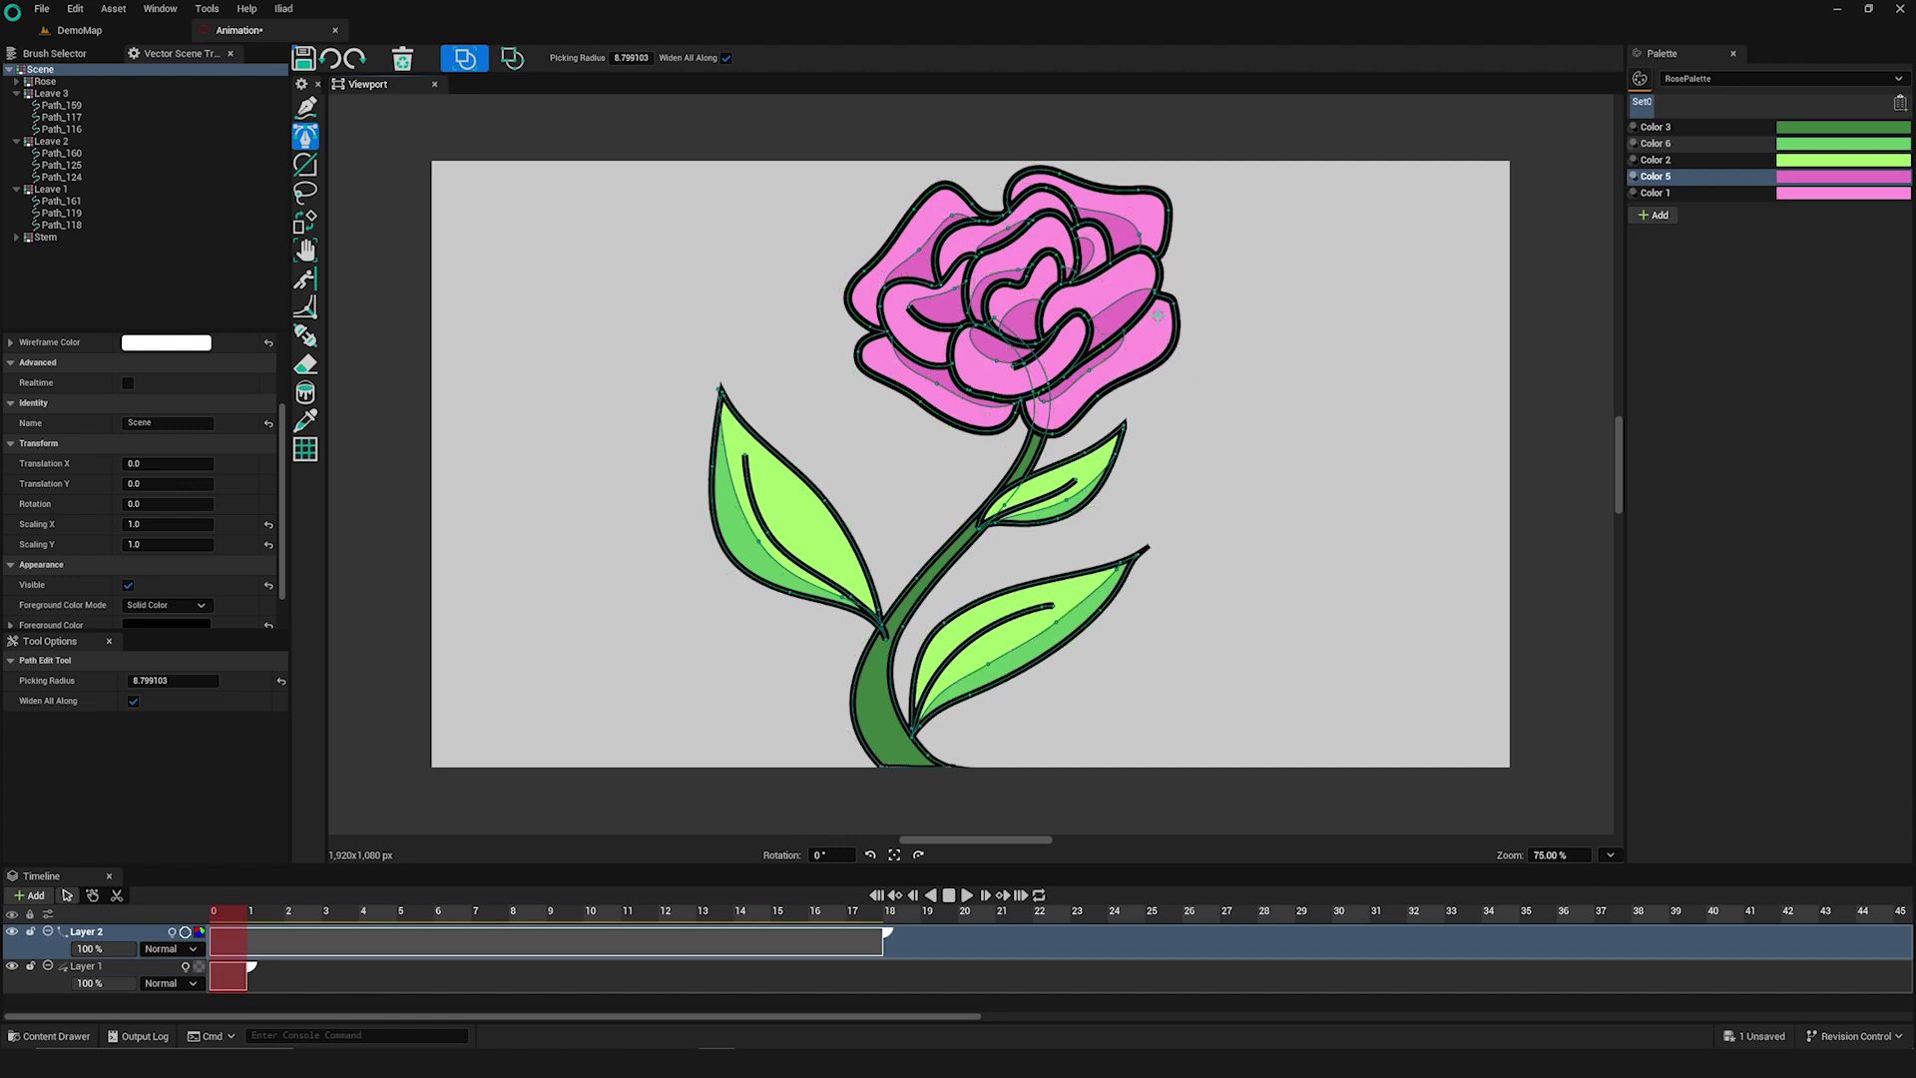
left_click(306, 192)
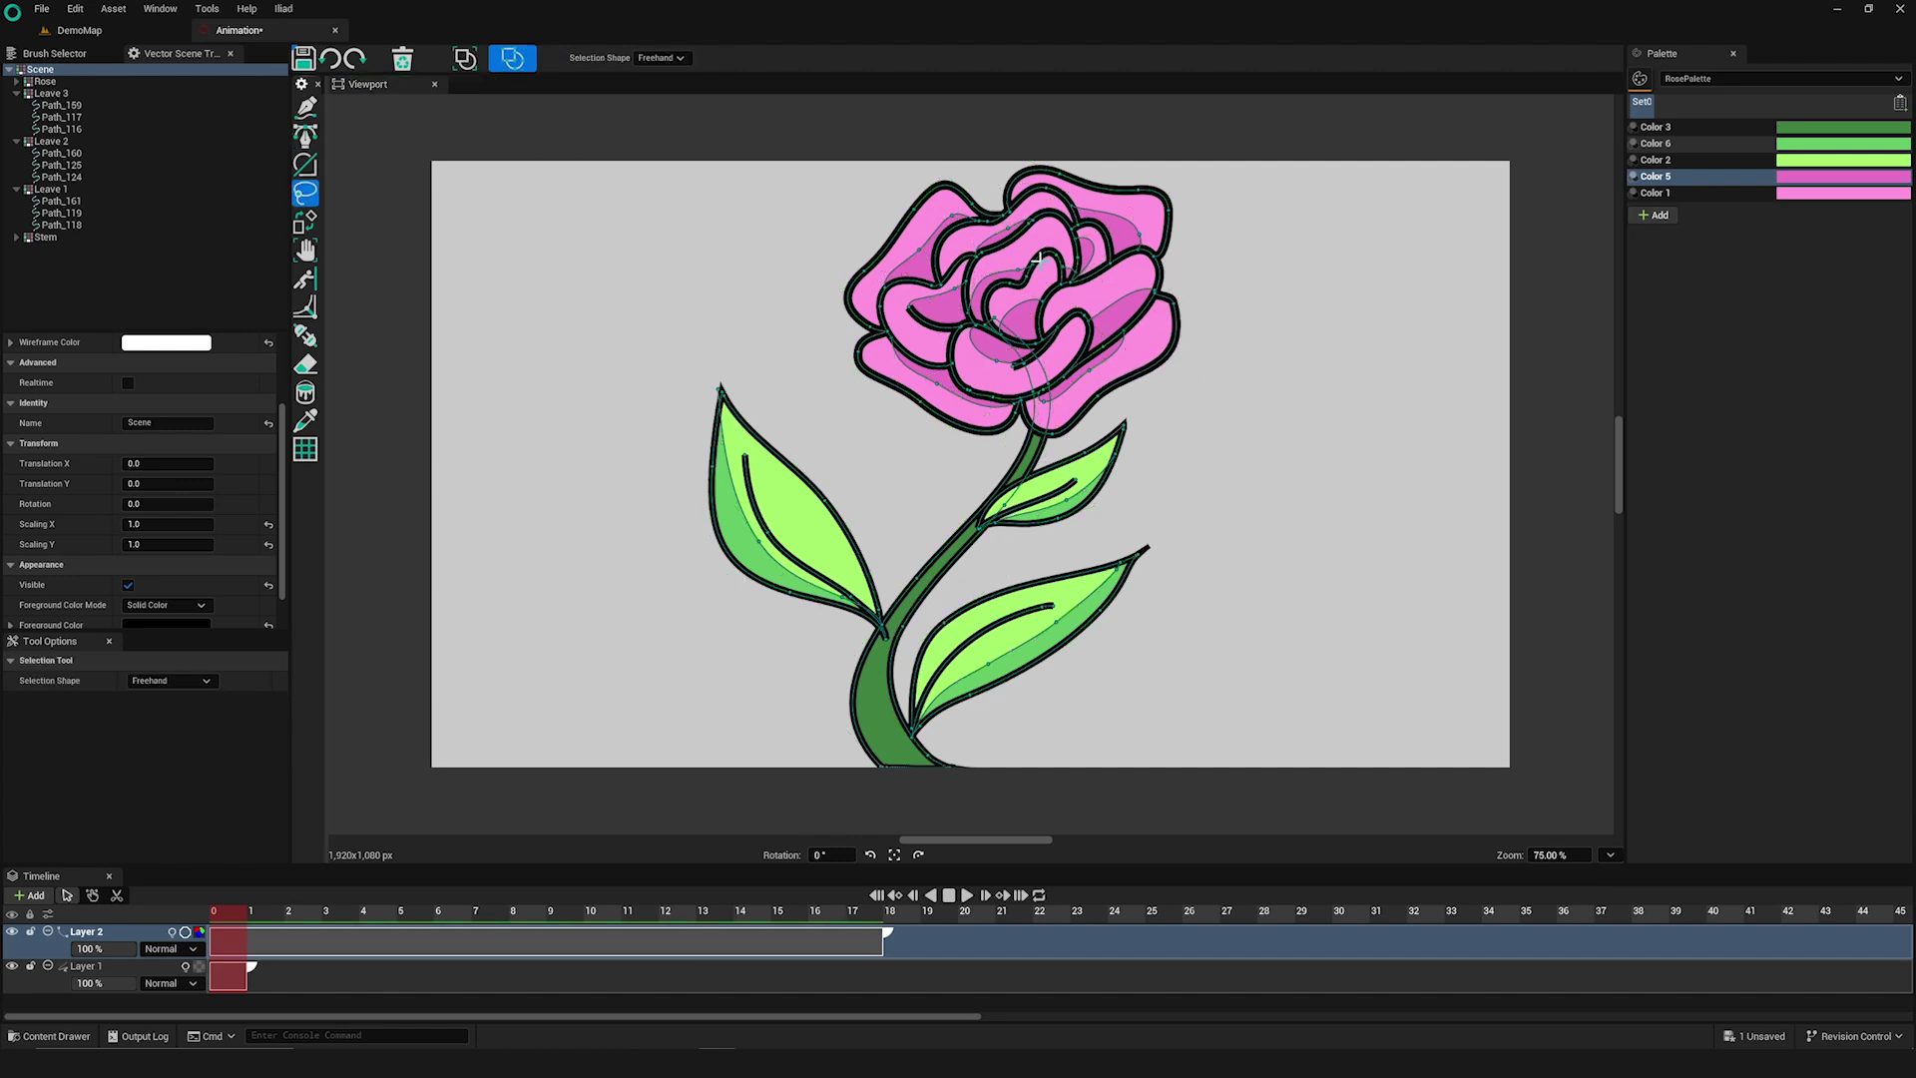
left_click(305, 221)
left_click_drag(1159, 253, 1197, 212)
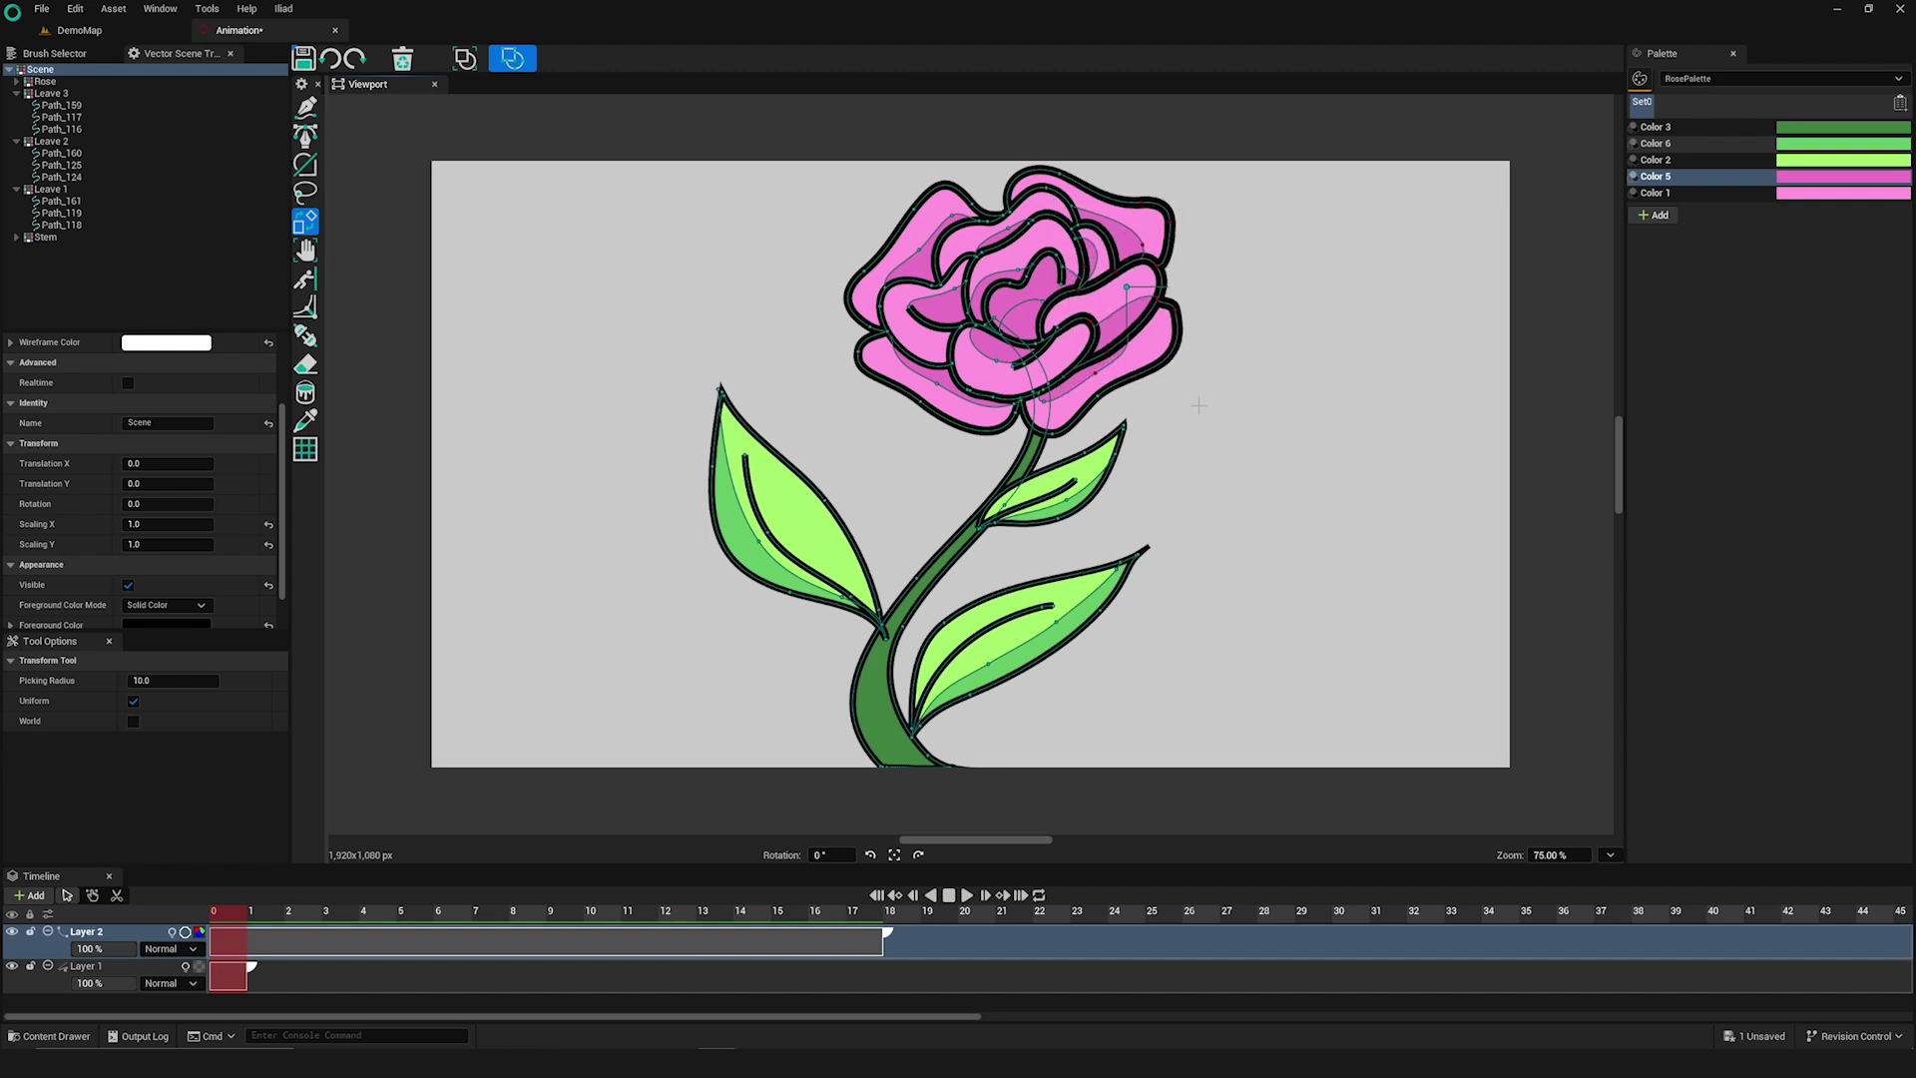
Push the stem and both leaves into new curves with Path Push
key("p")
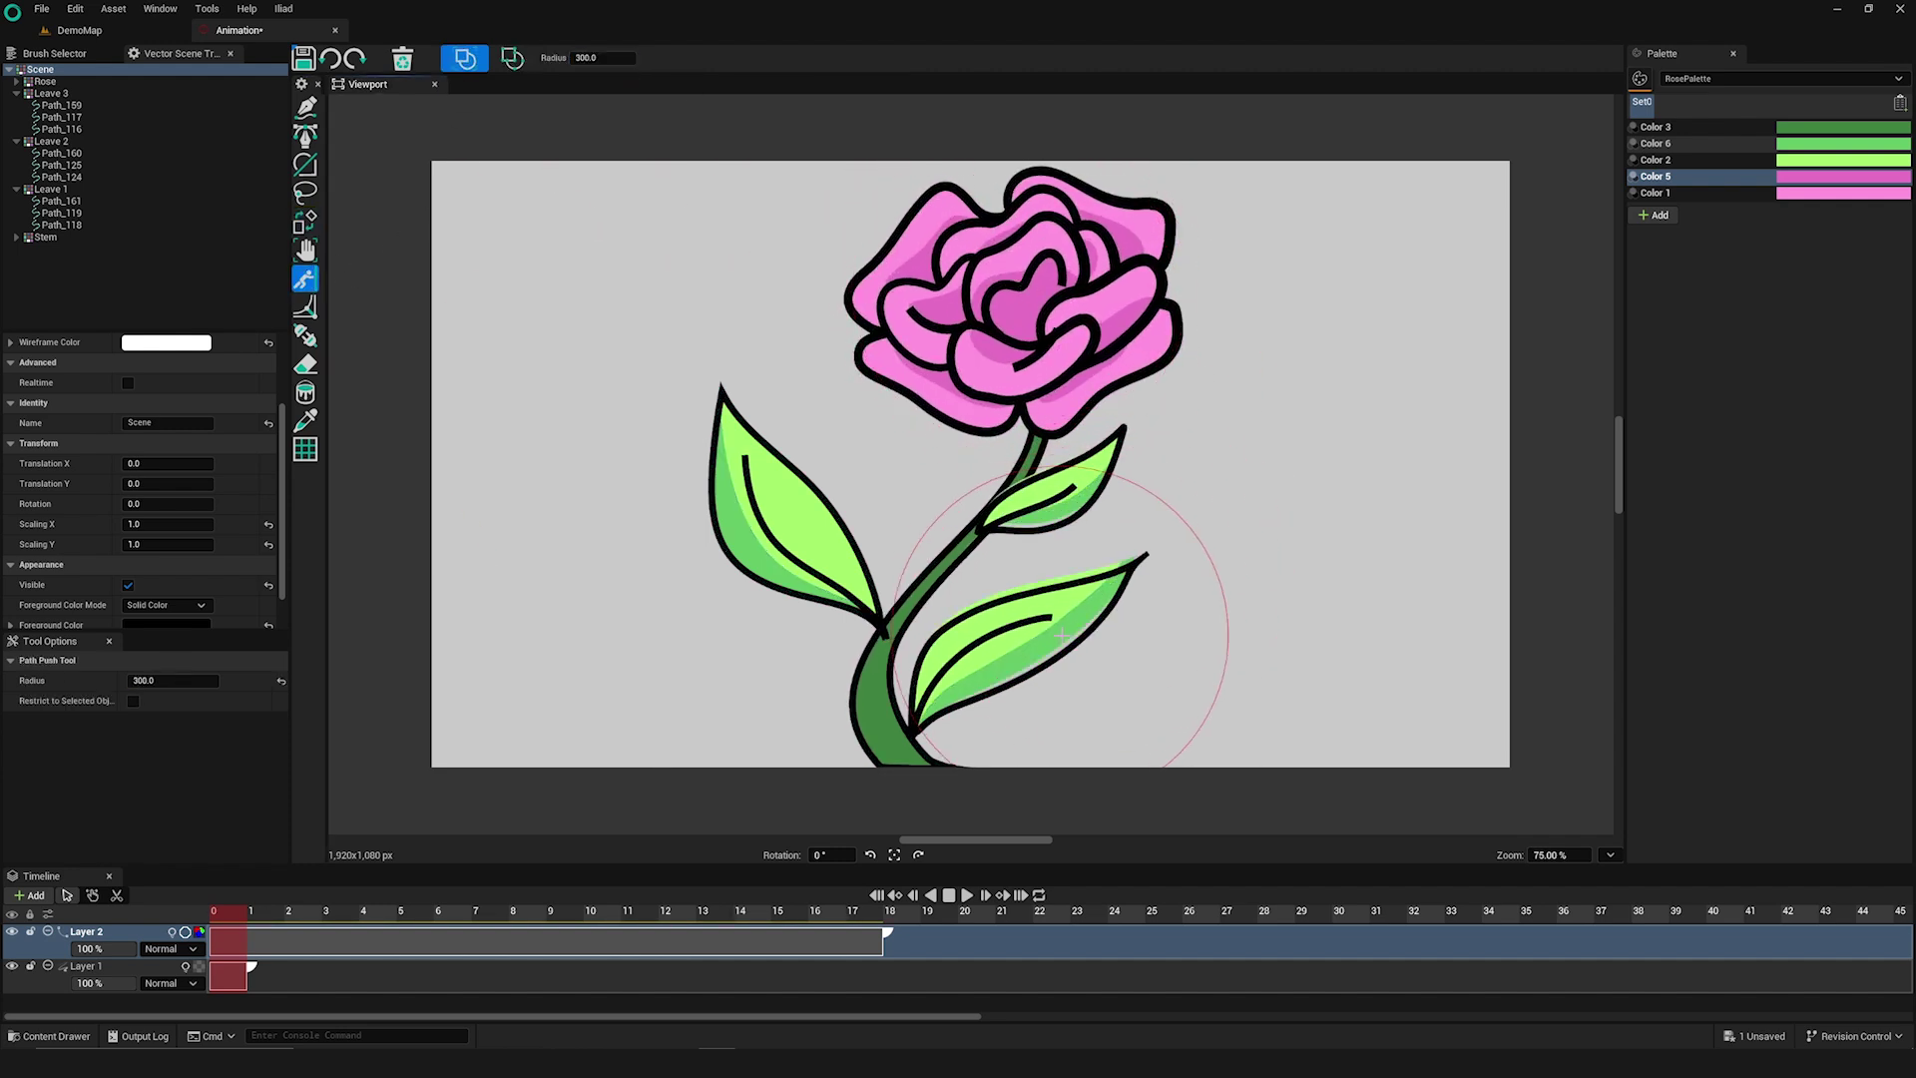
mouse_move(1070, 600)
left_mouse_down()
mouse_move(1088, 635)
mouse_move(1069, 600)
left_mouse_up()
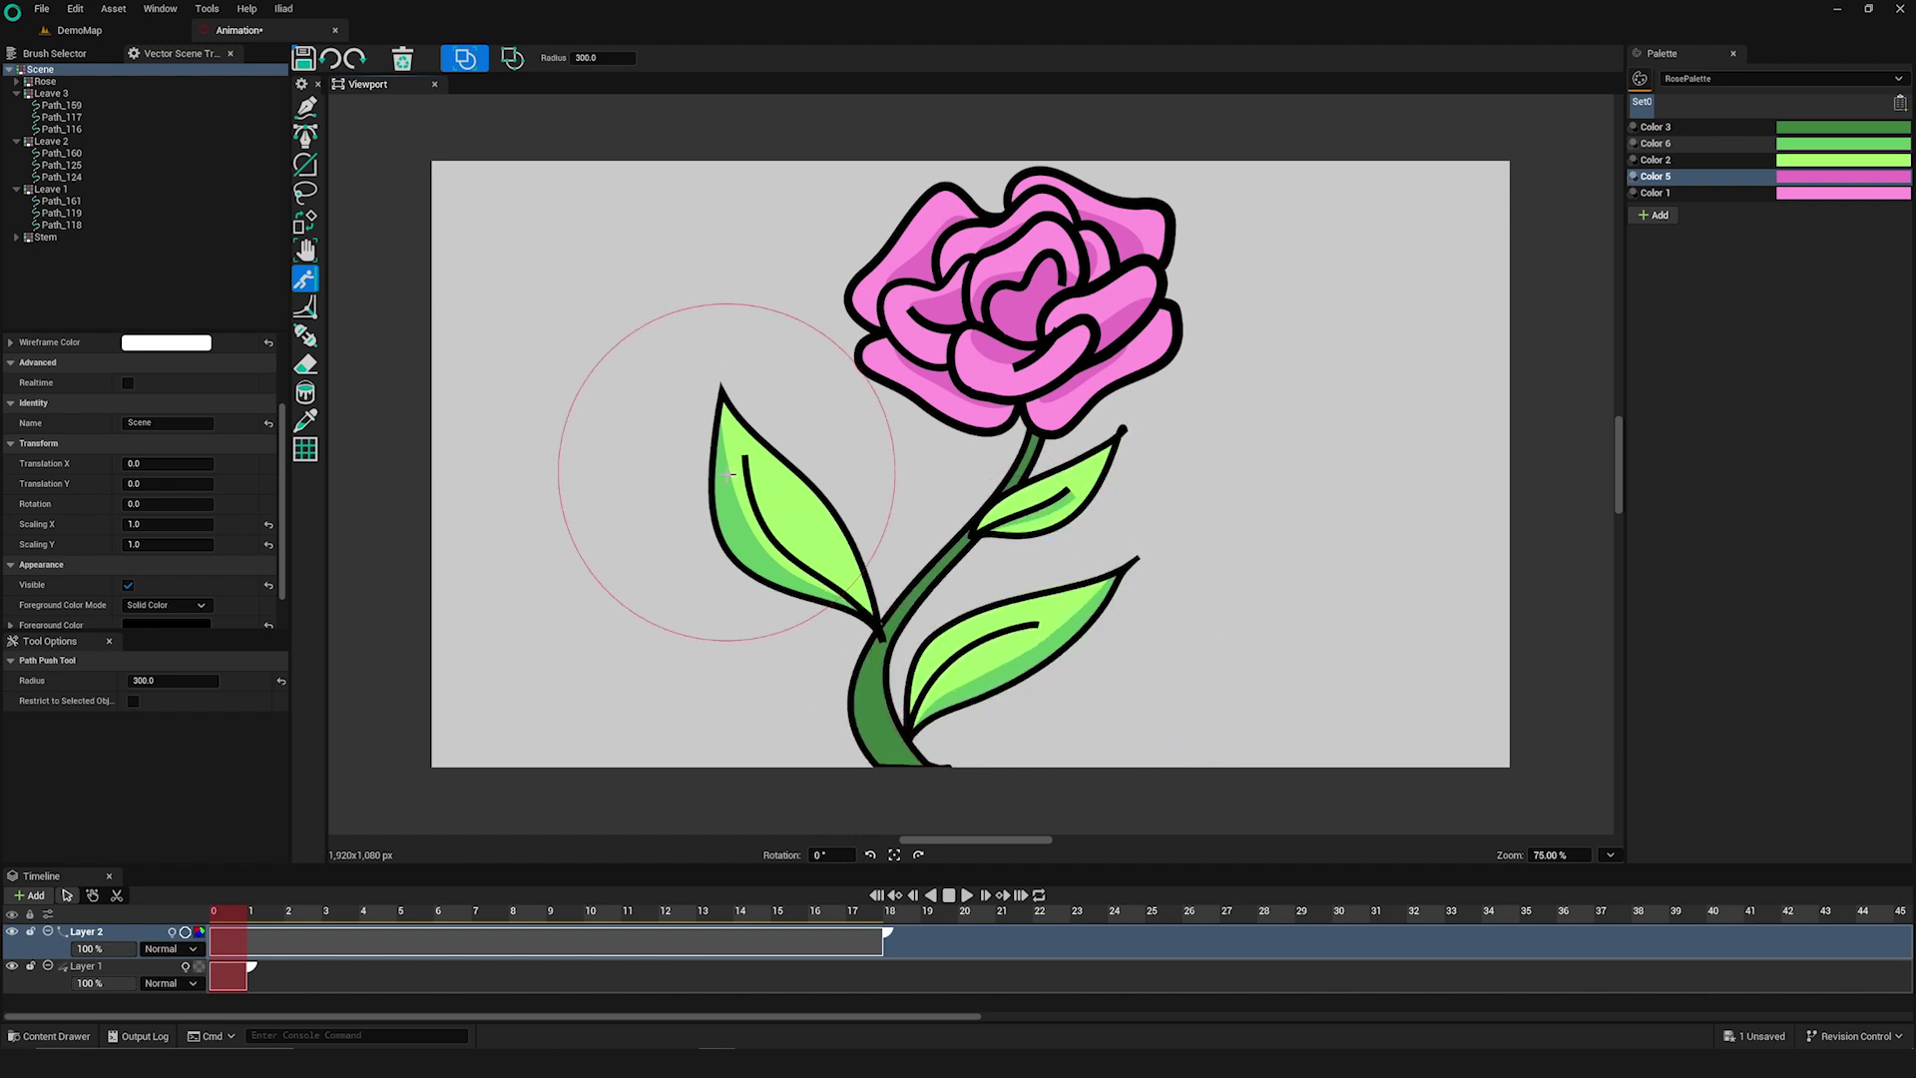
left_click_drag(717, 485, 750, 493)
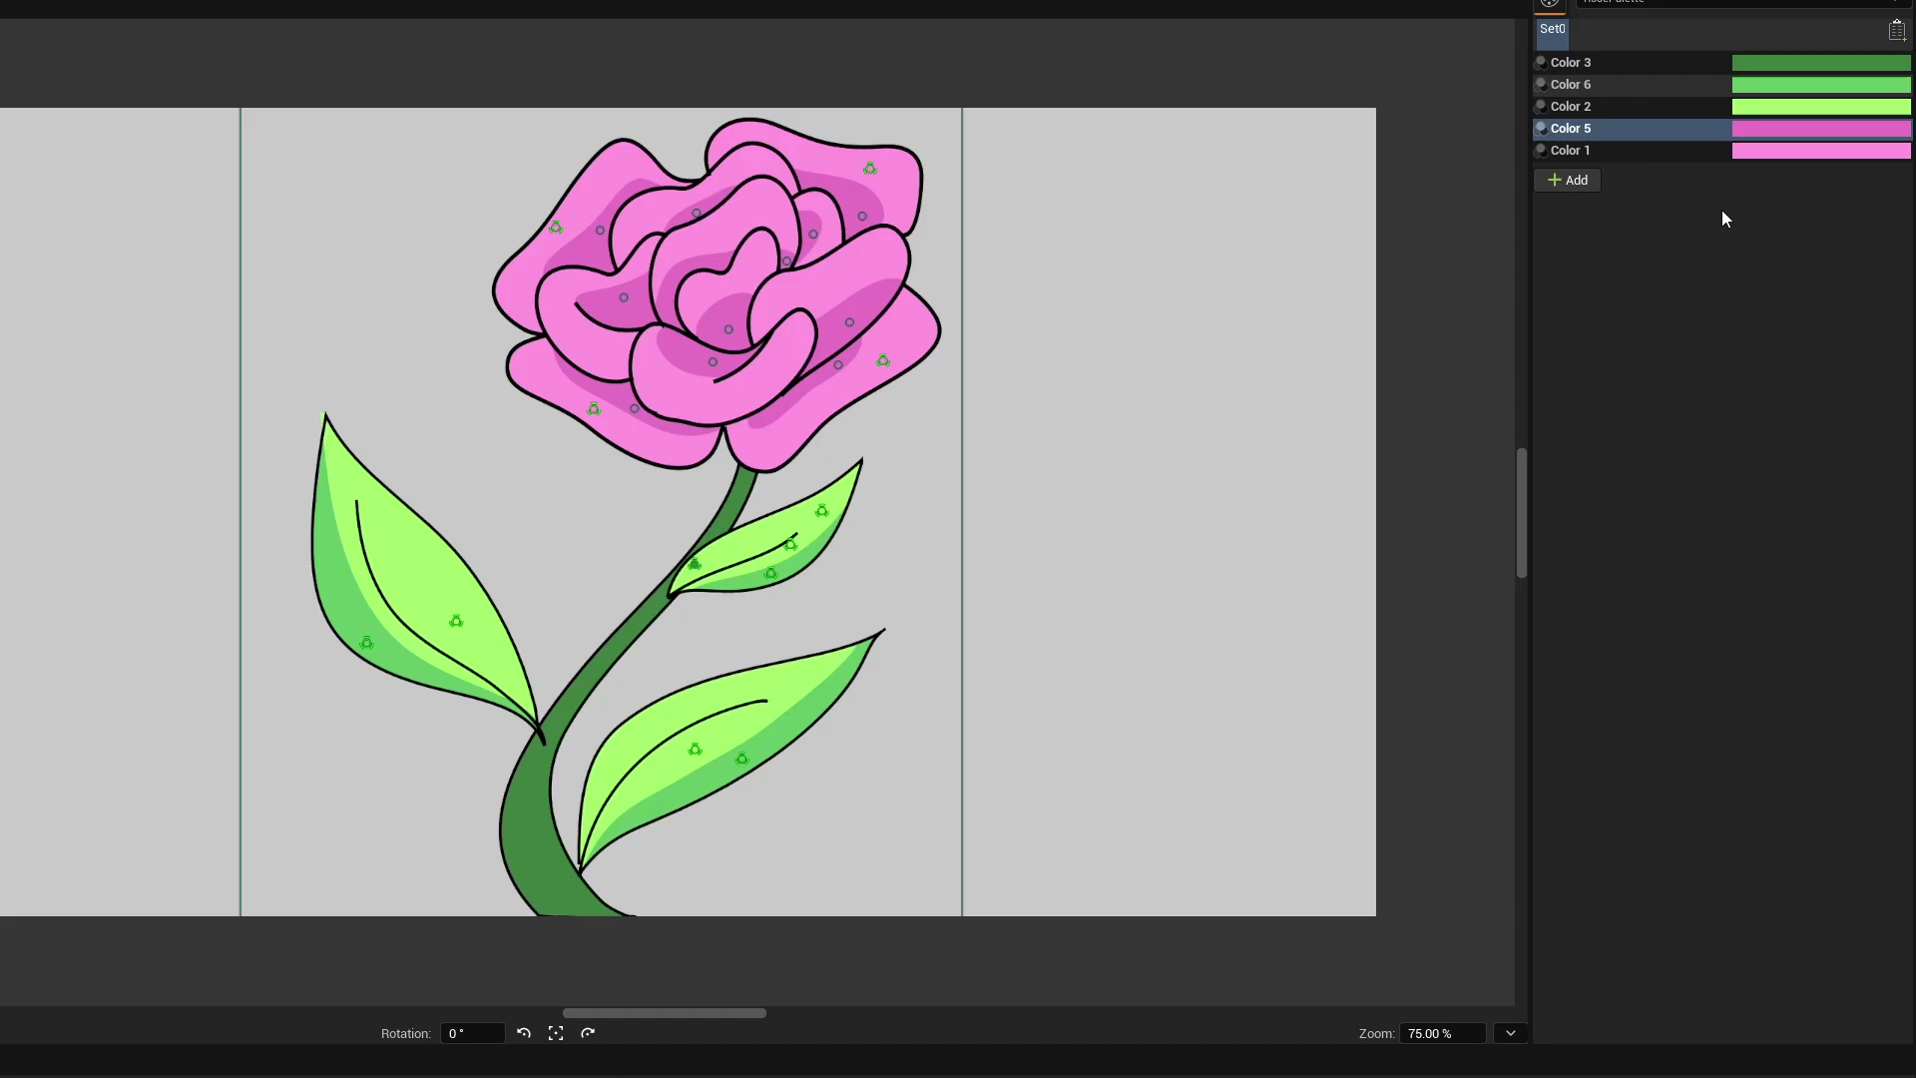
Change palette Color 1 to purple and Color 5 to blue highlights
left_click(1841, 193)
left_click_drag(1680, 256, 1680, 382)
left_click(1679, 561)
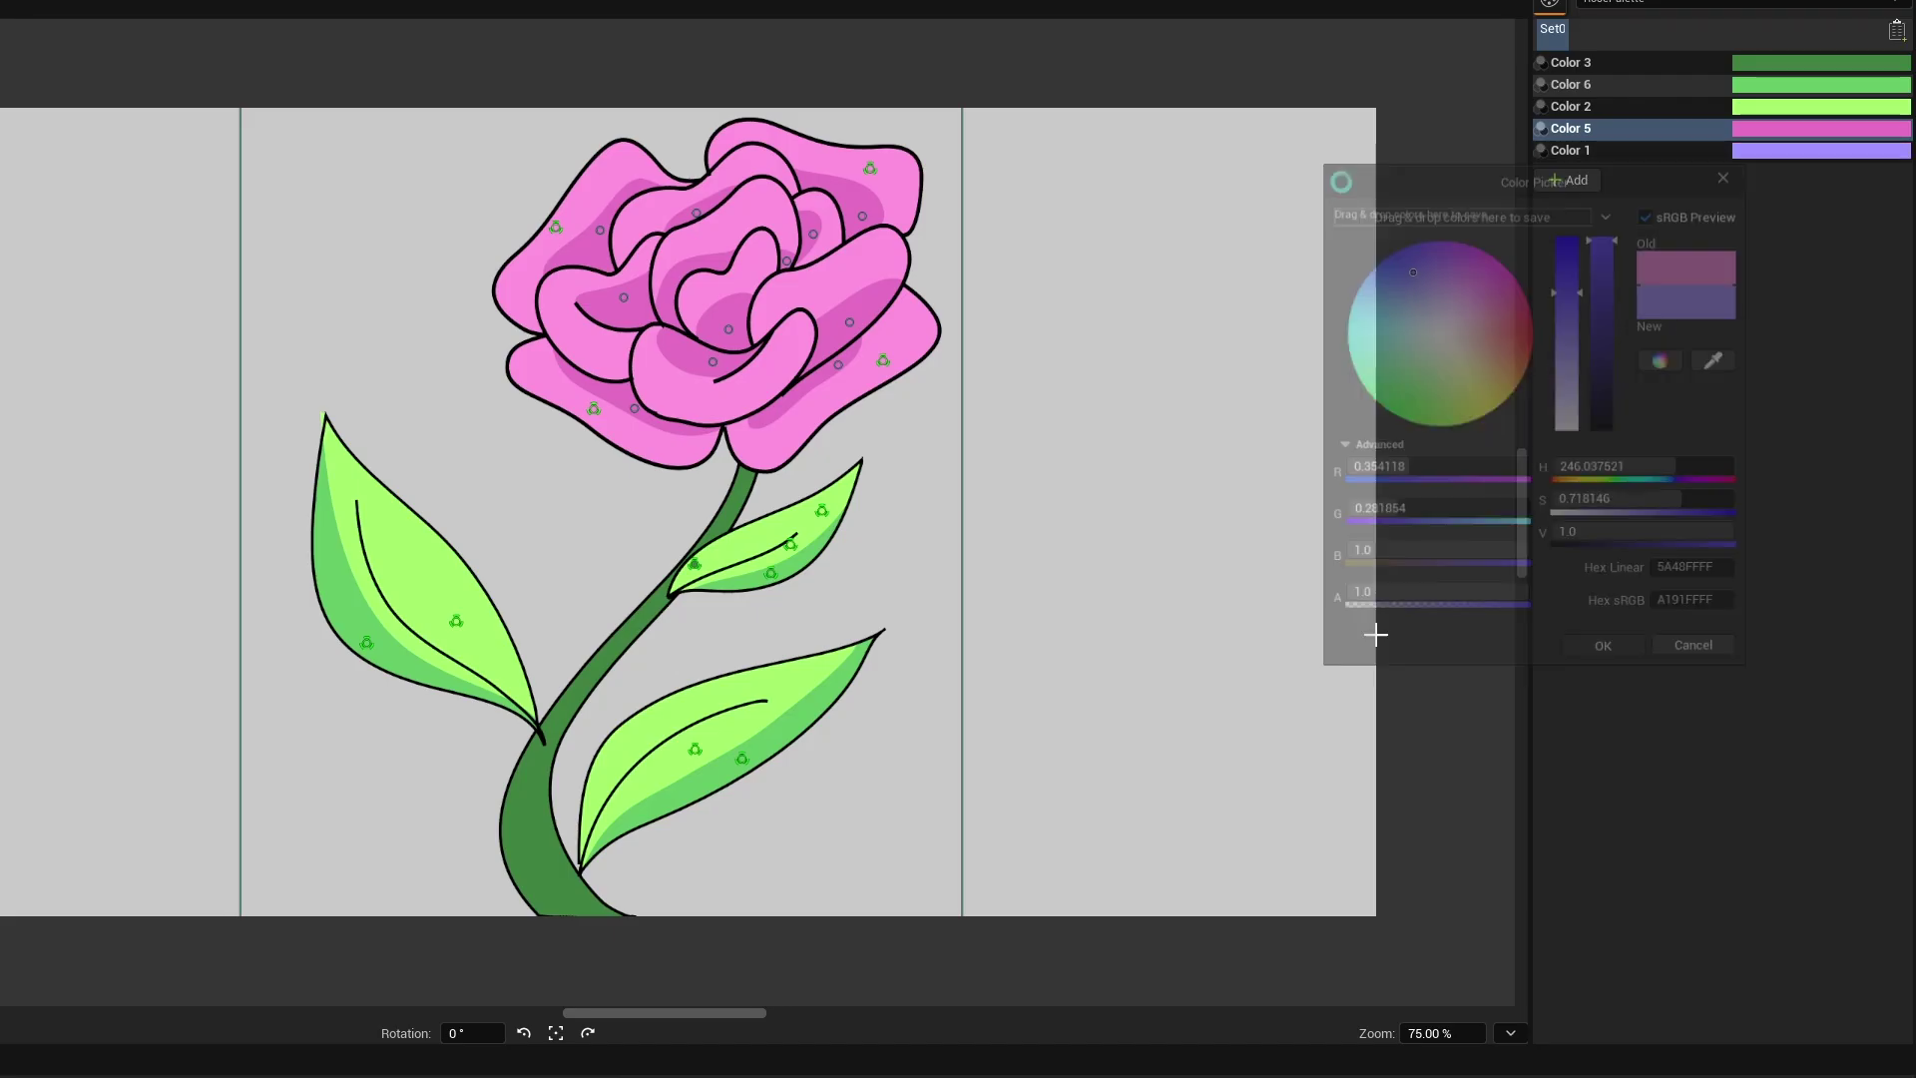
left_click(1820, 127)
left_click(1394, 299)
left_click(1603, 644)
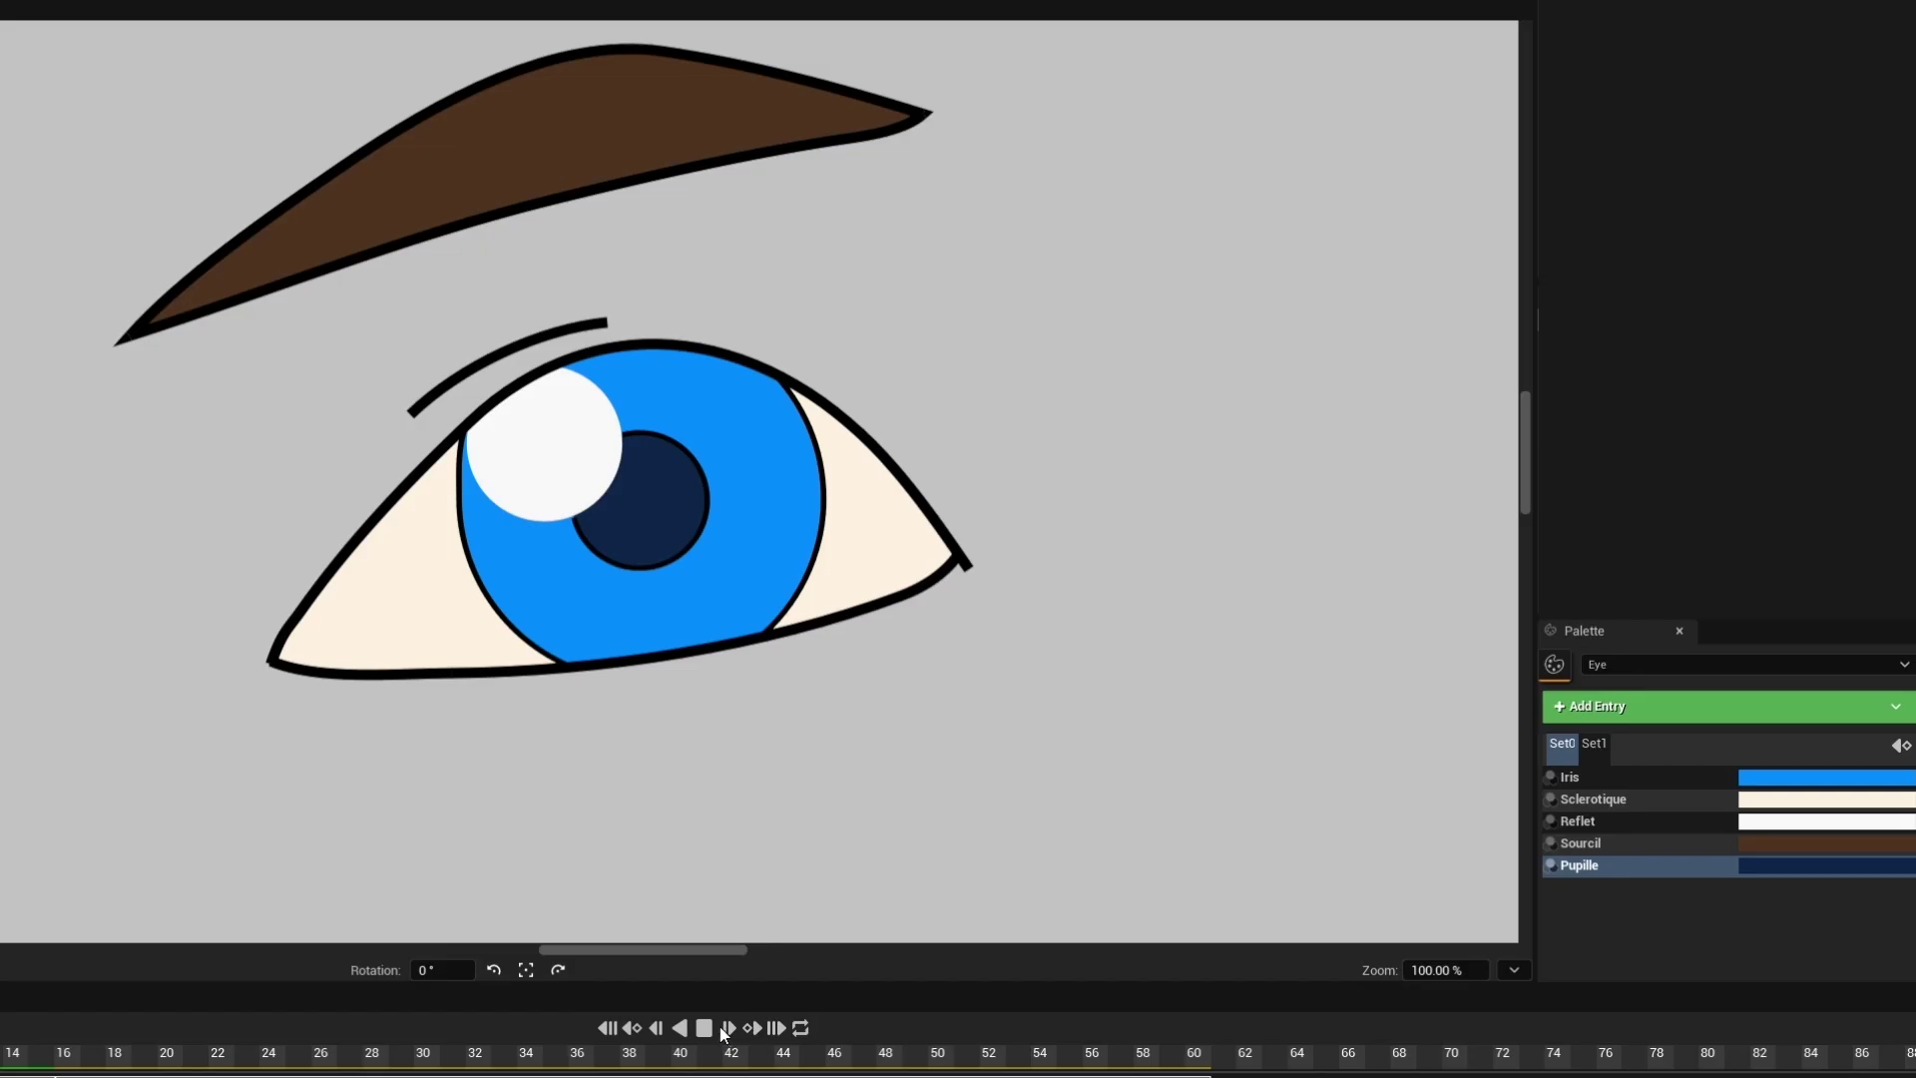
Play and stop the eye blink, then switch the Eye palette to Set1
left_click(723, 1028)
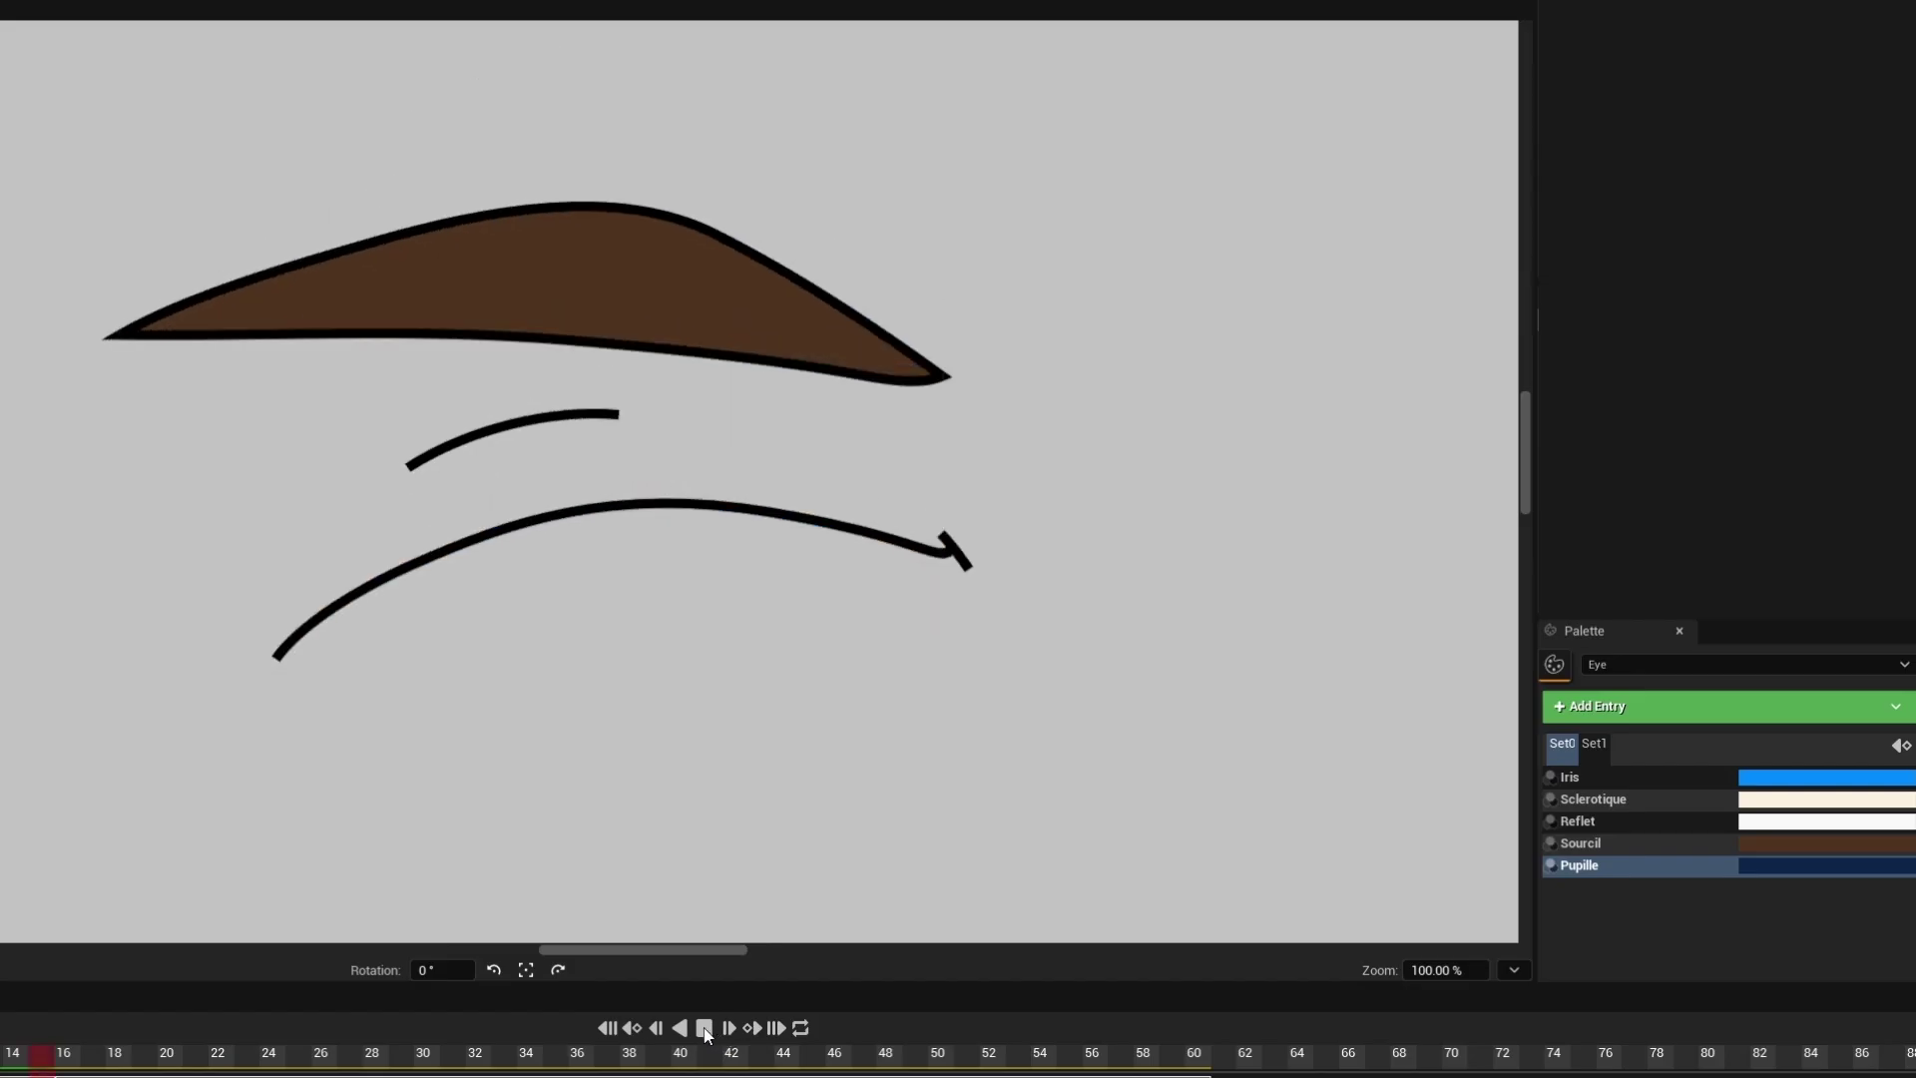
left_click(706, 1031)
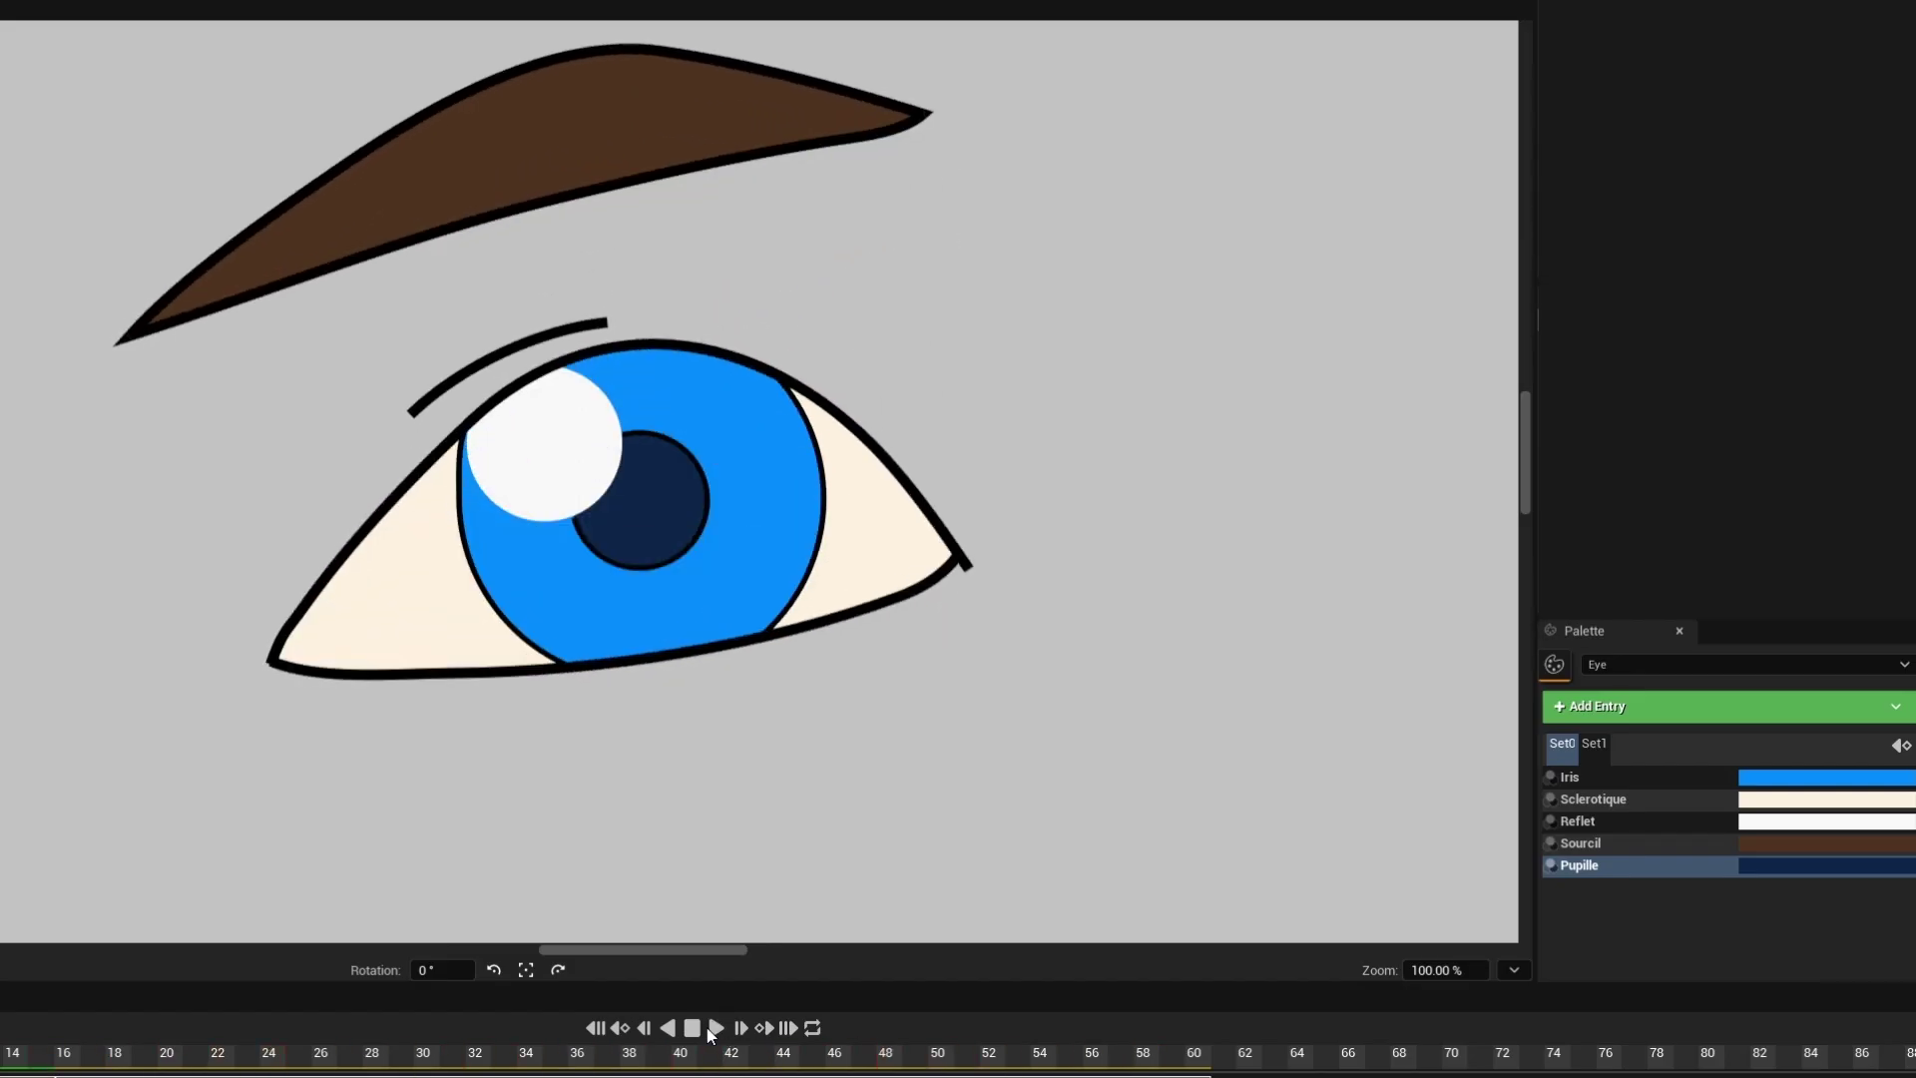
left_click(1594, 743)
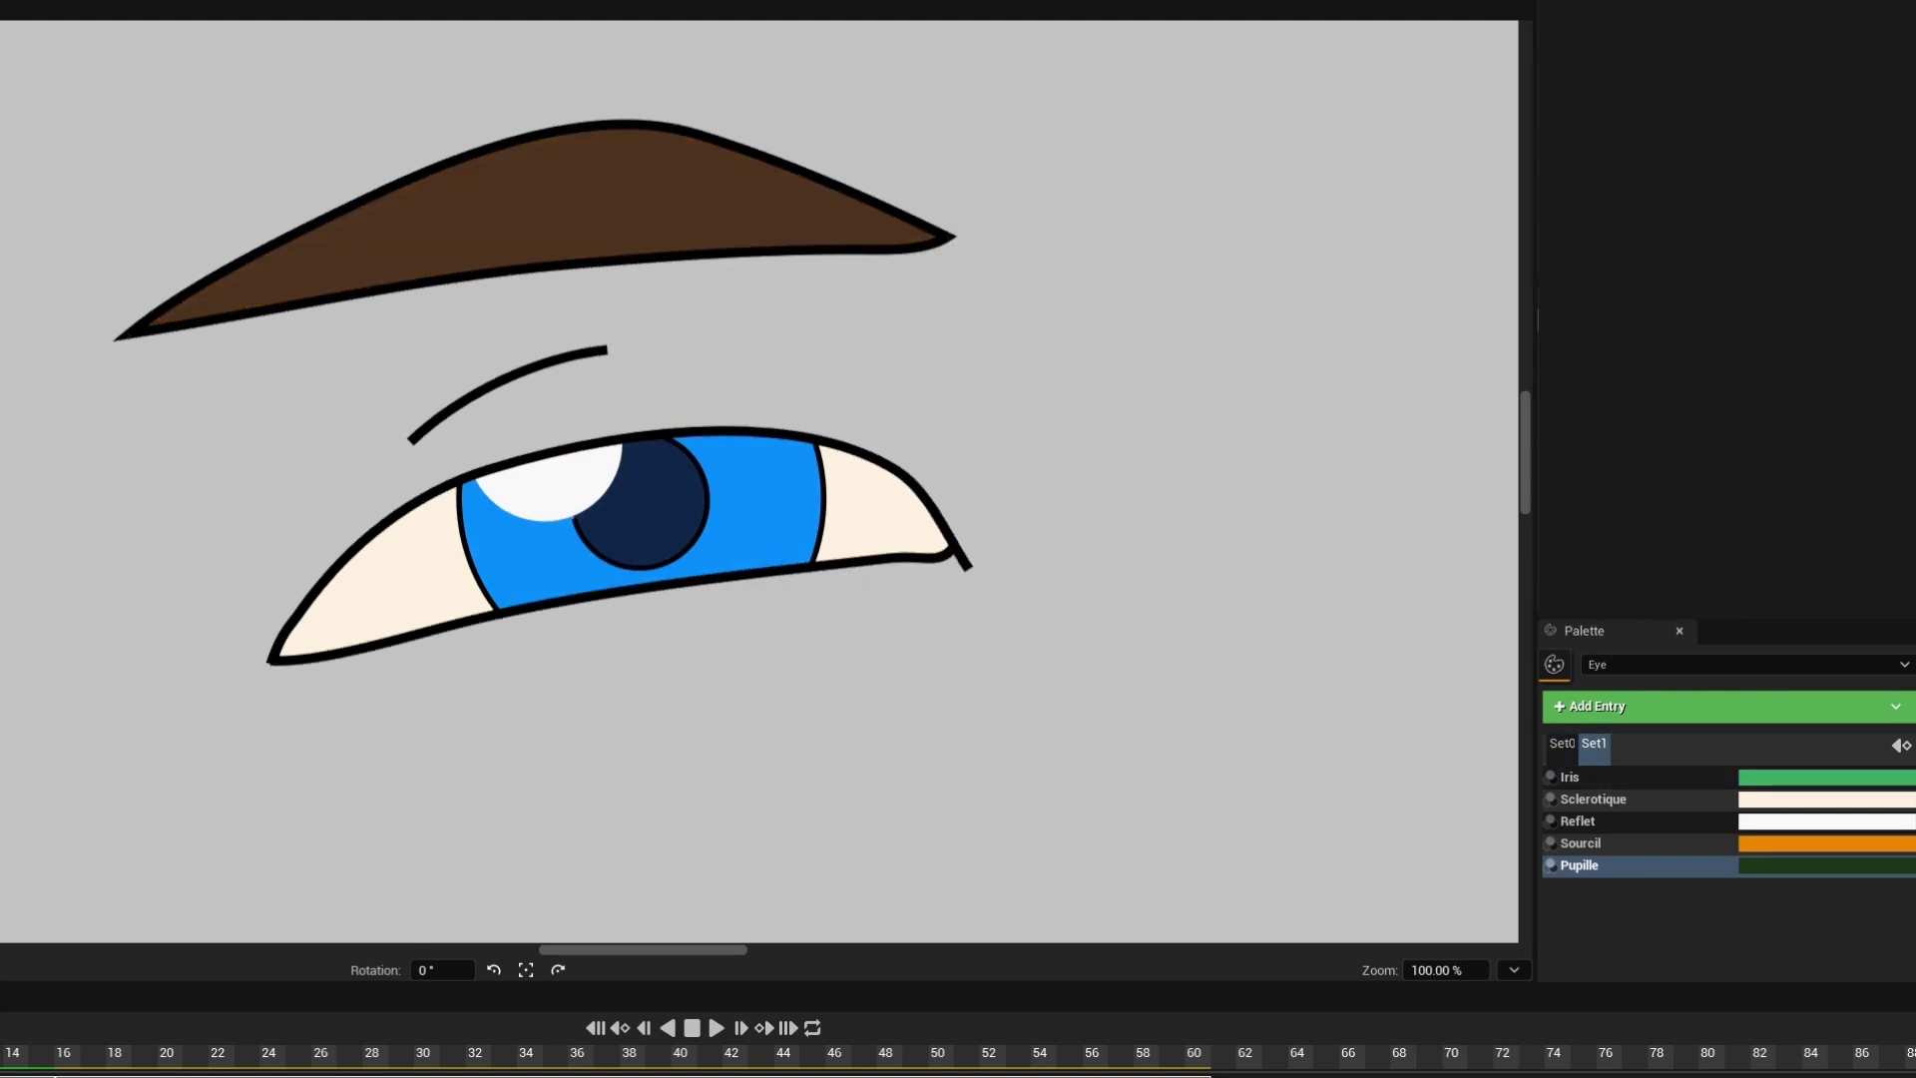
Play the recoloured animation, step to the blank third frame, and turn on onion skinning
left_click(716, 1027)
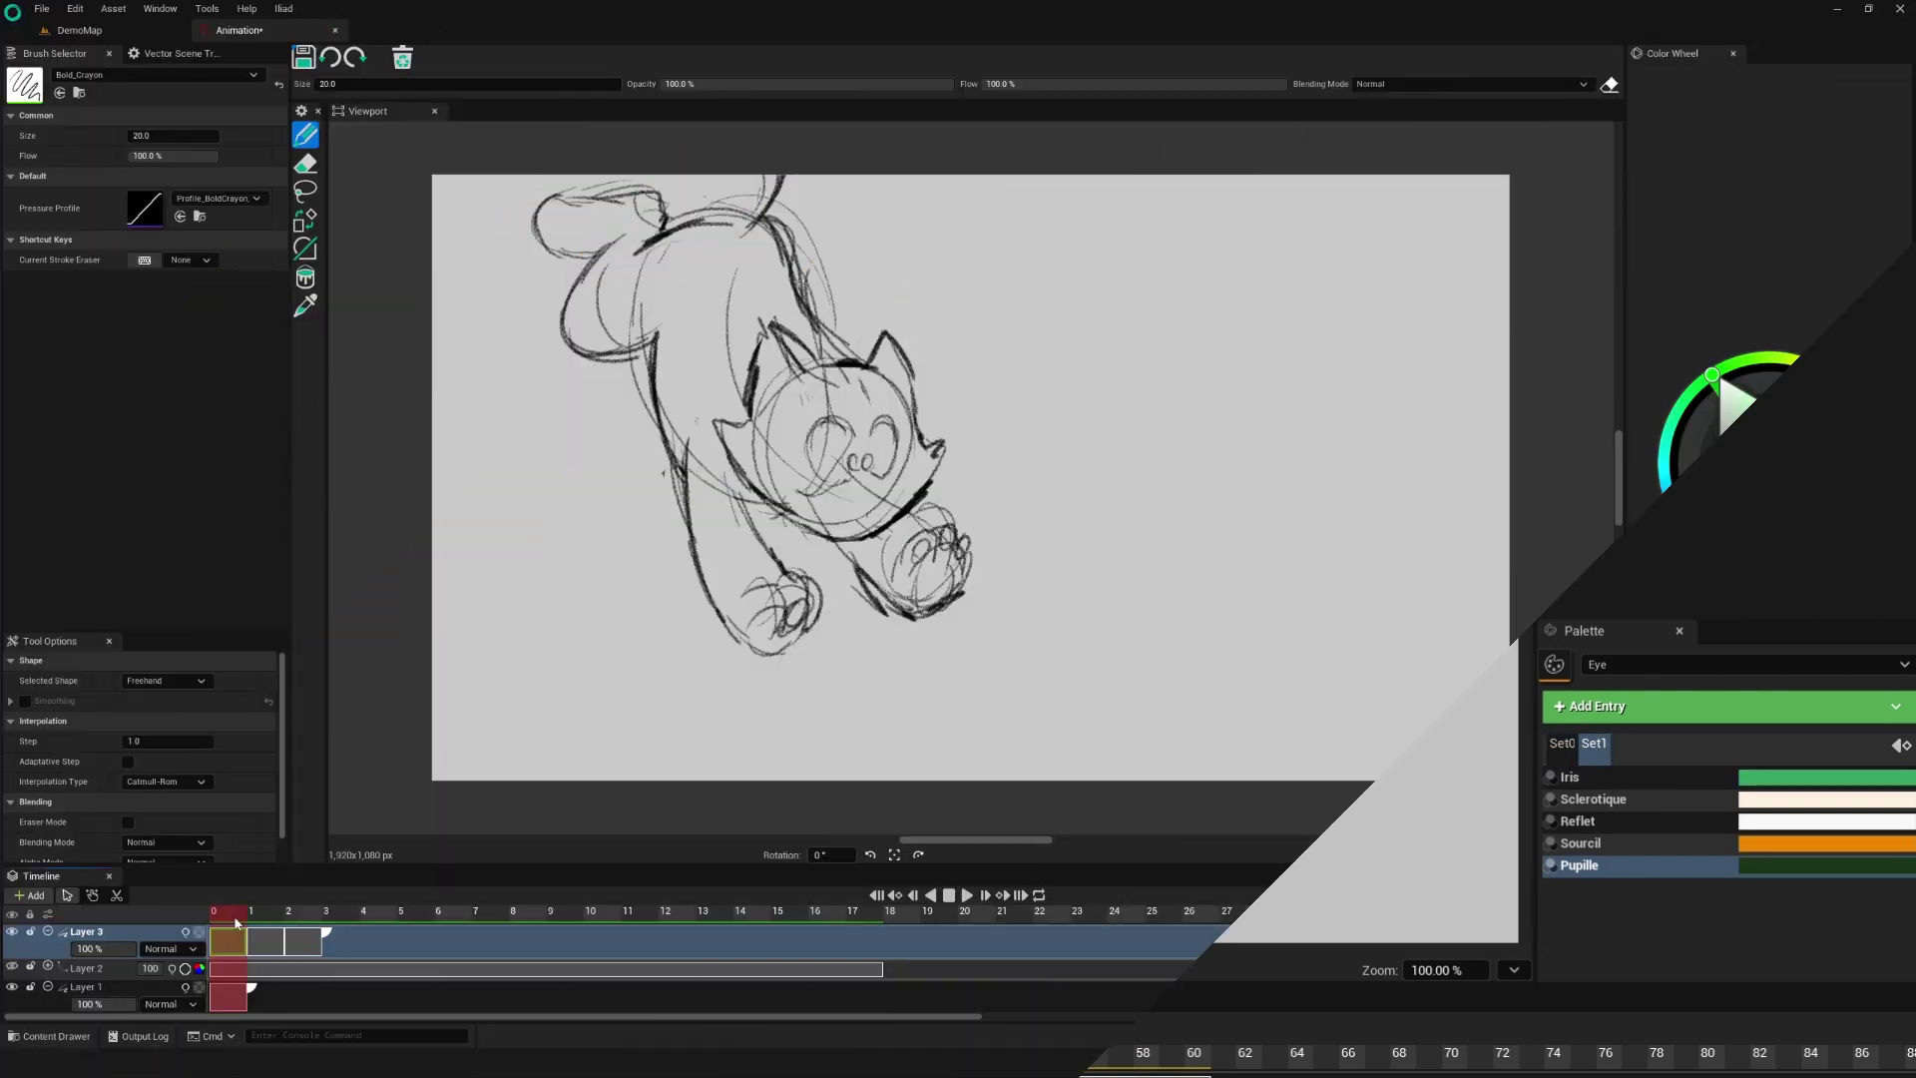
left_click(236, 921)
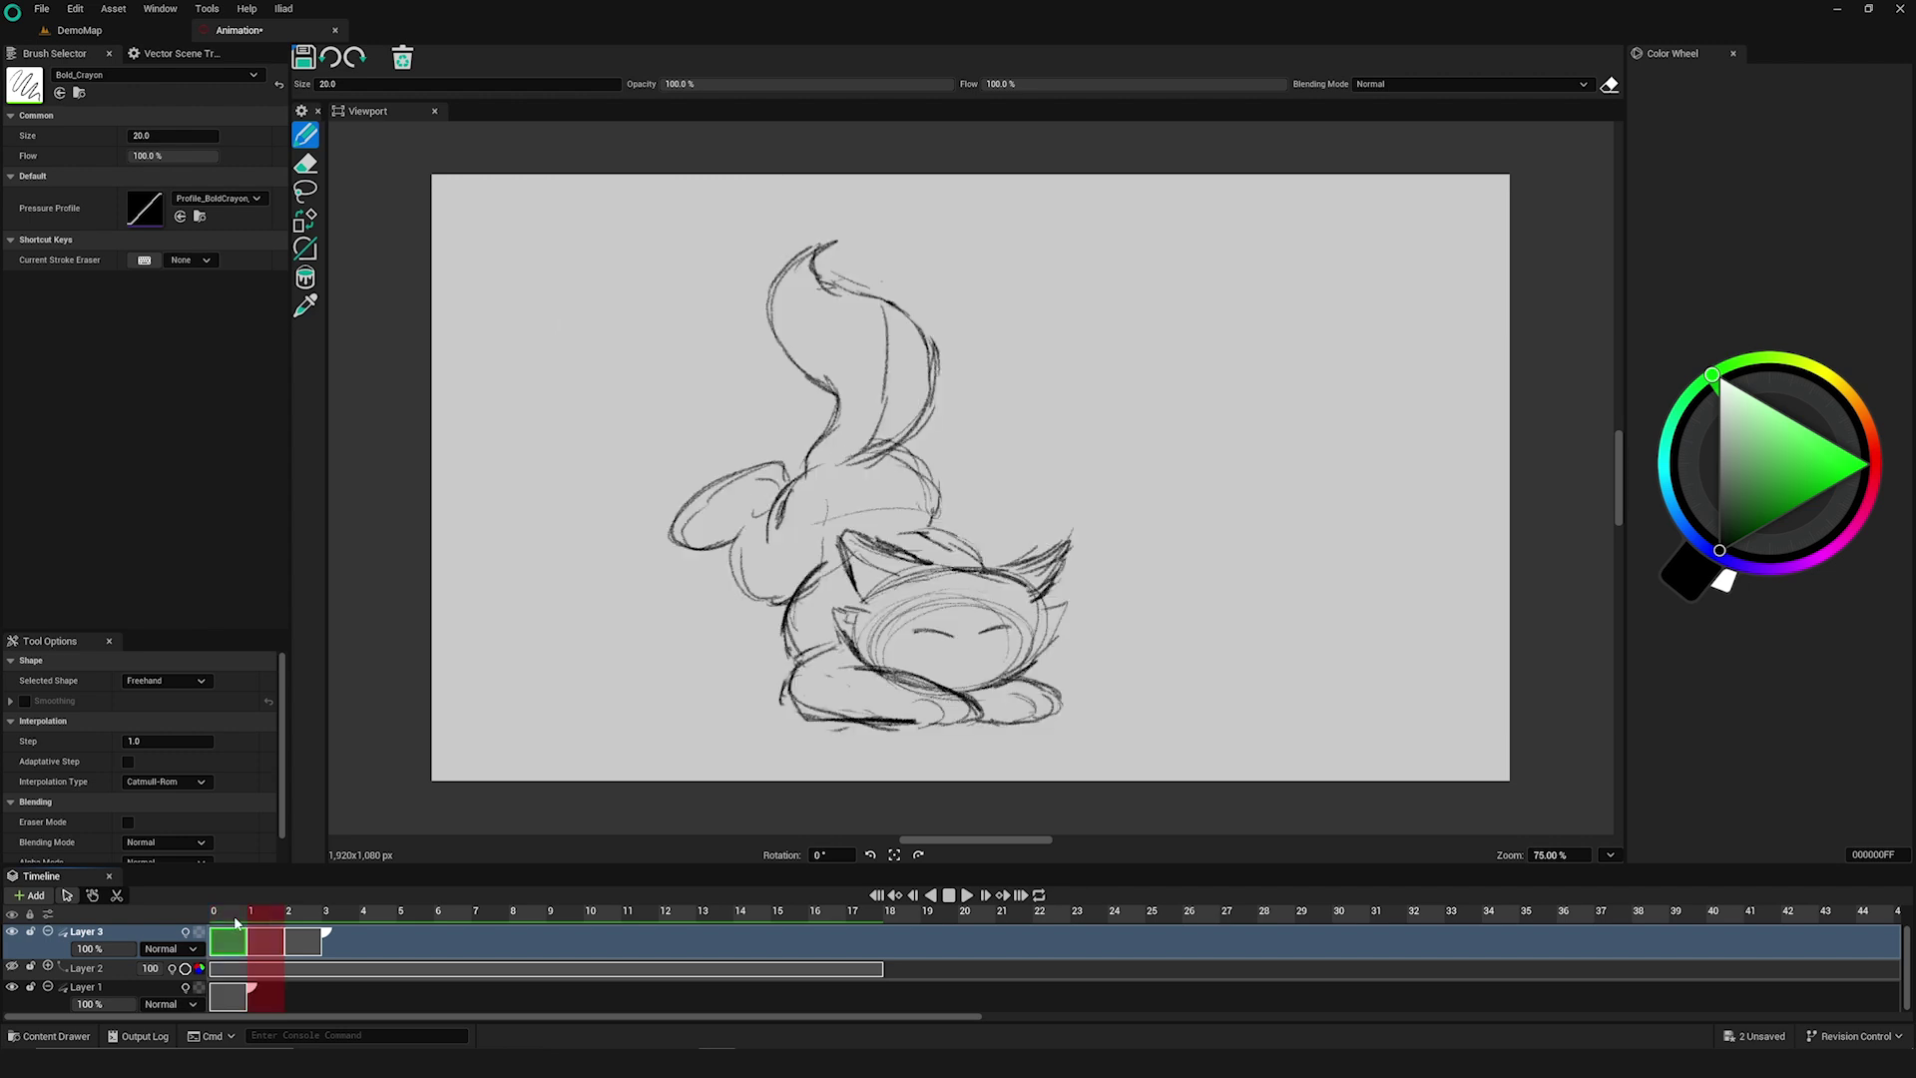
key("Right")
left_click(186, 932)
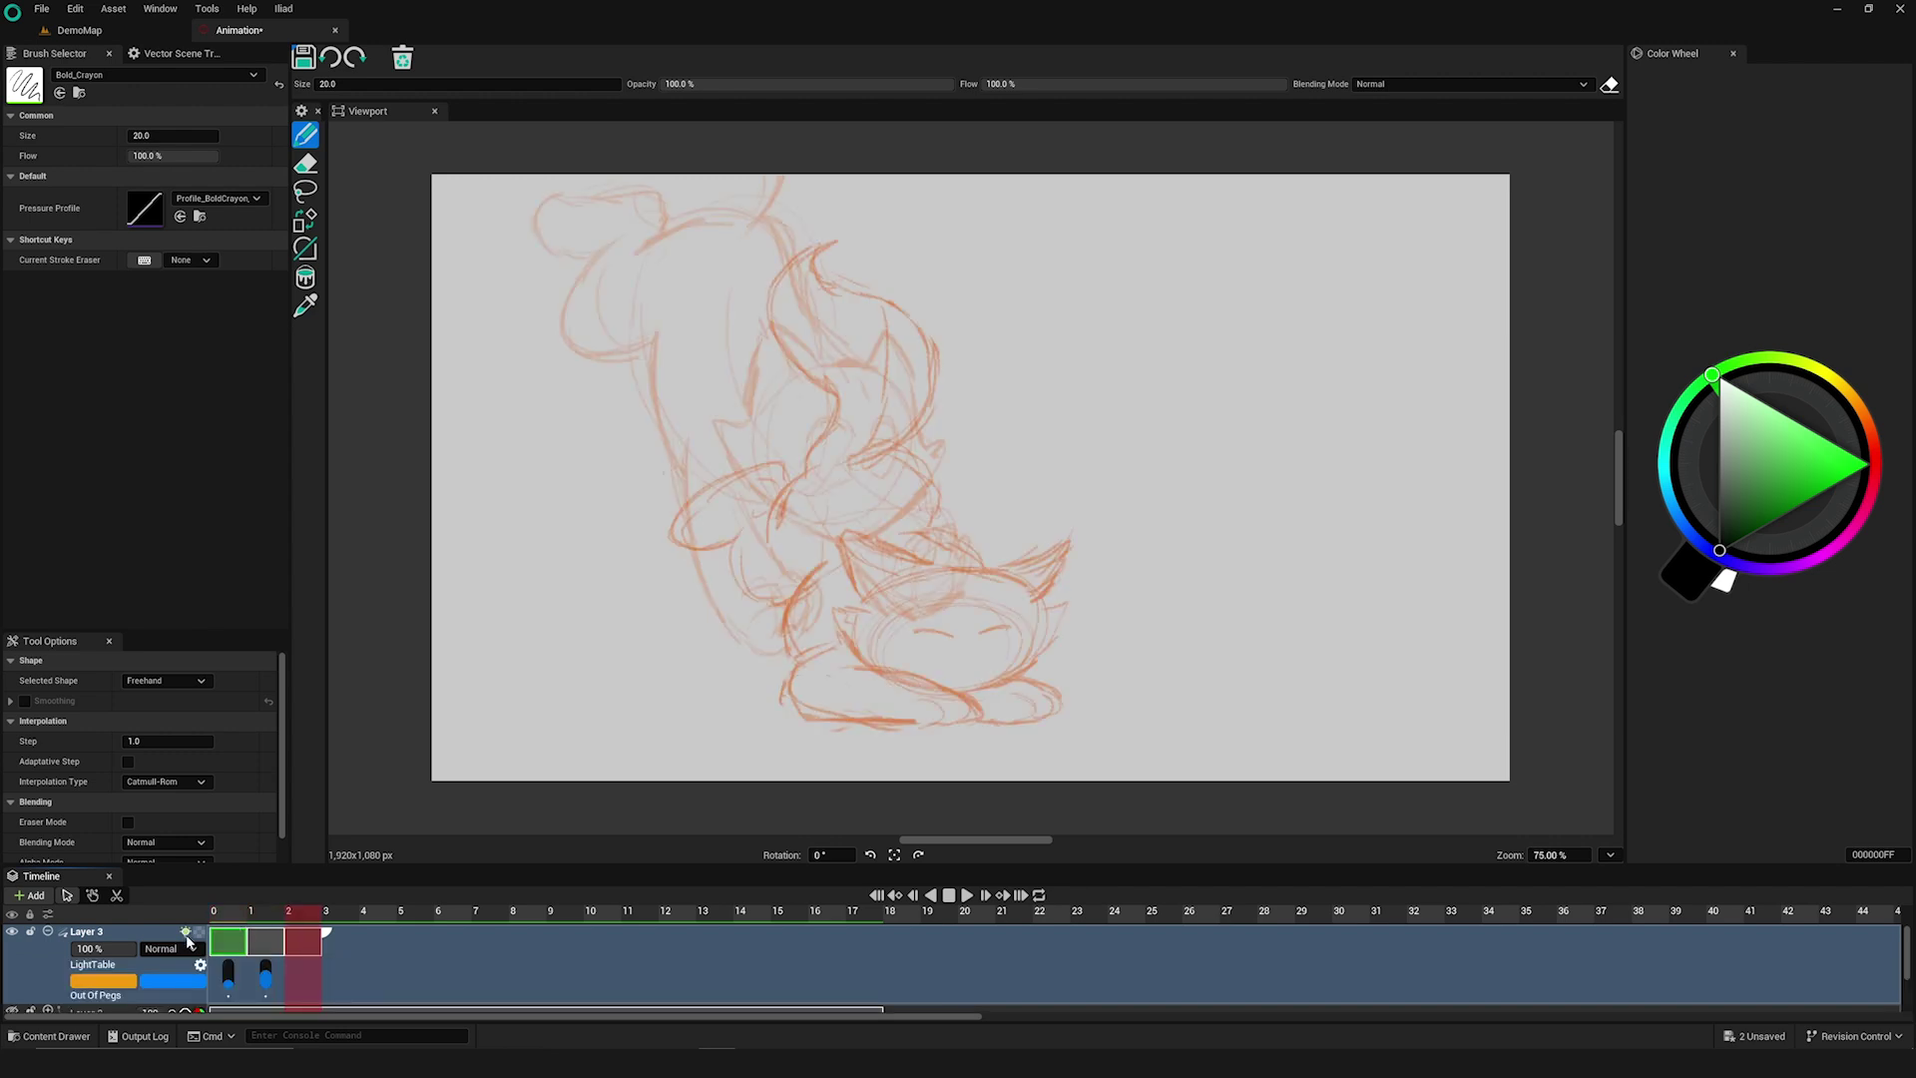
left_click(230, 985)
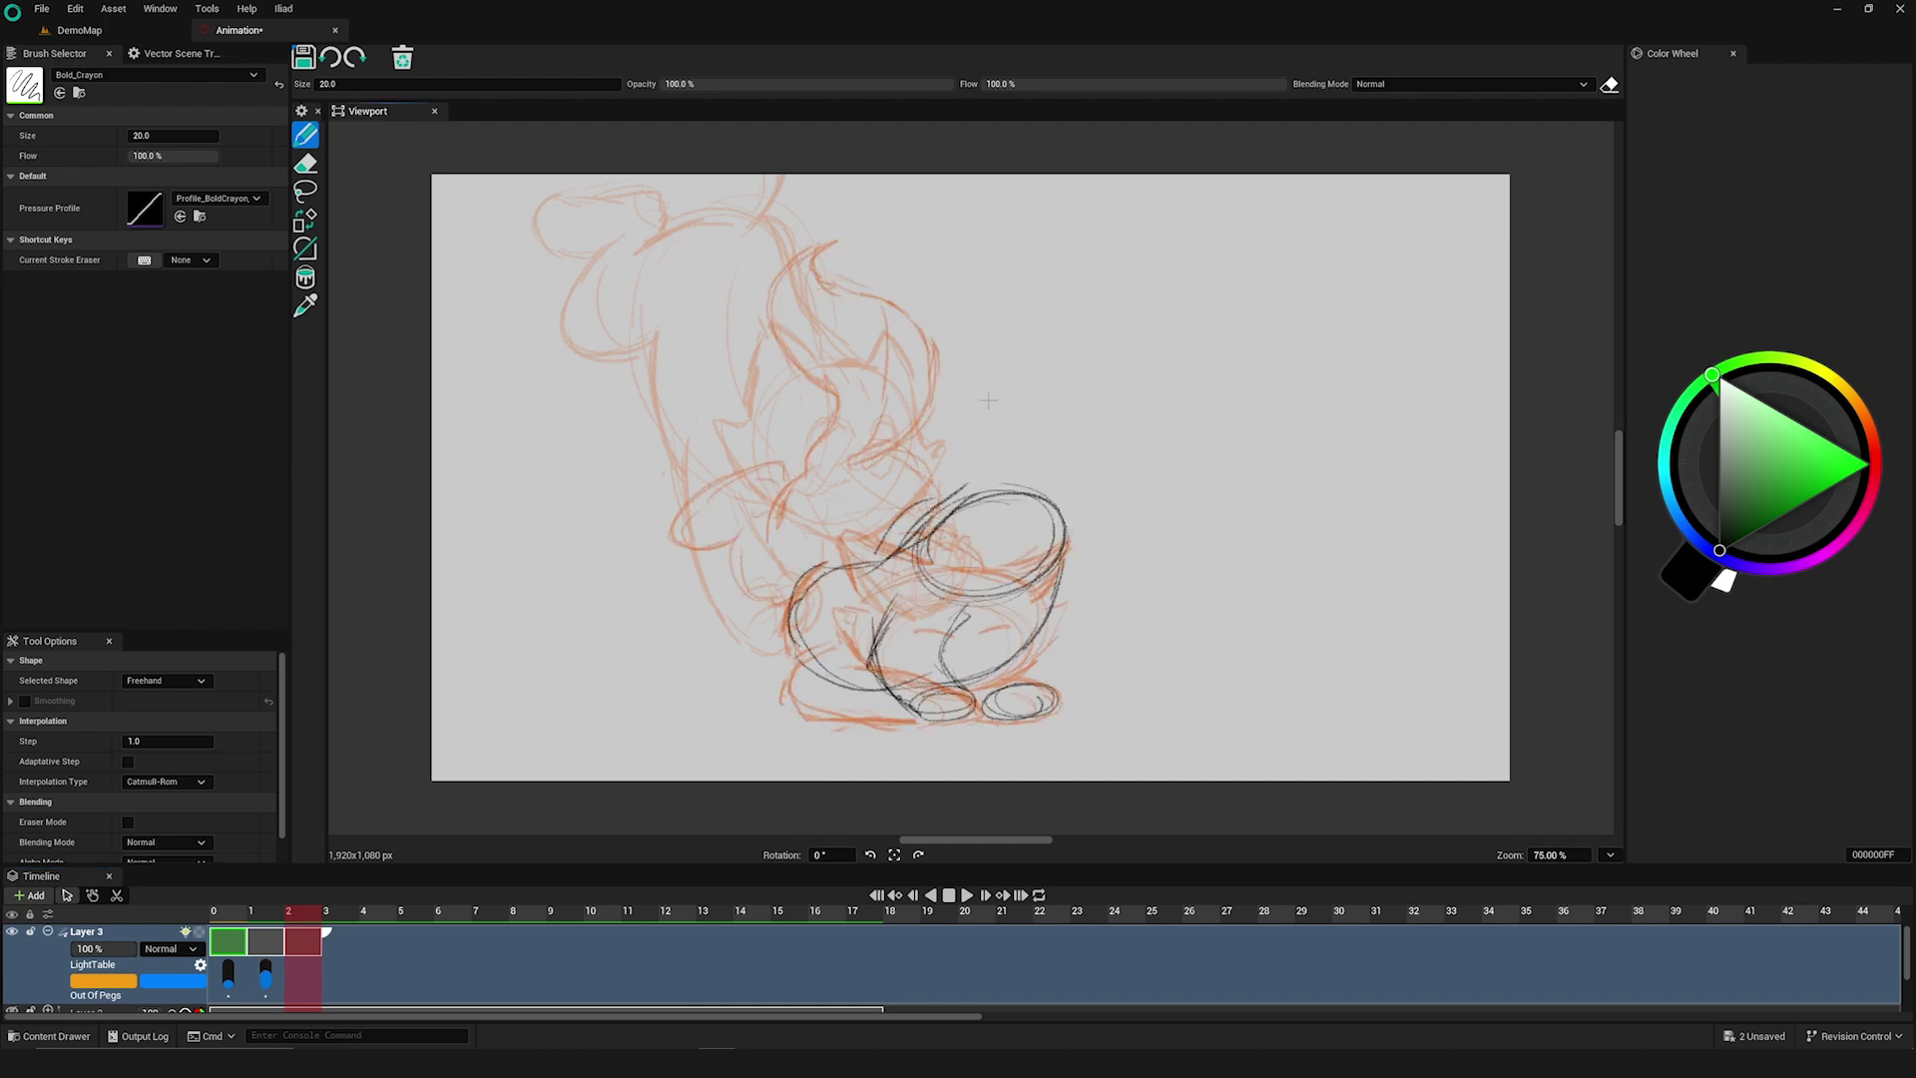
Shift and rotate the onion-skin drawings with Out Of Pegs, then scrub back through frames
left_click(229, 996)
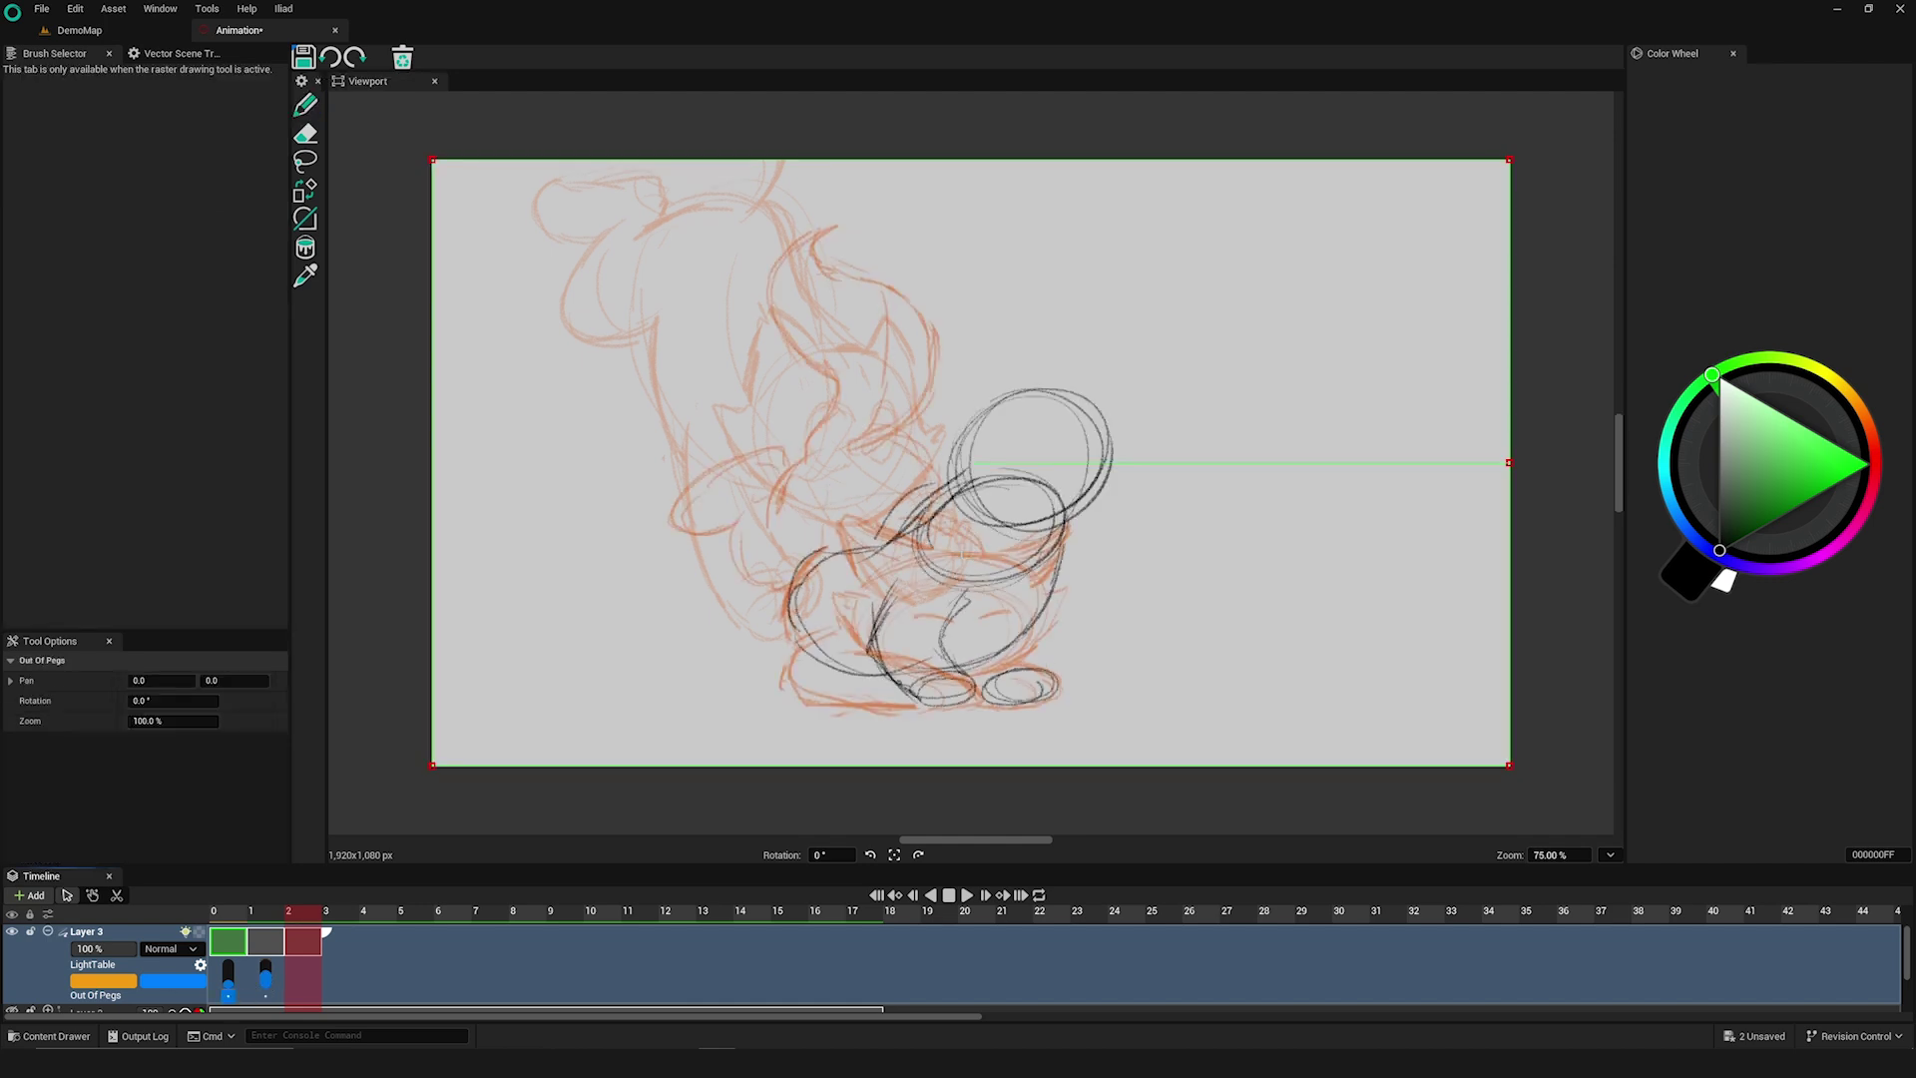
left_click_drag(974, 462, 1149, 478)
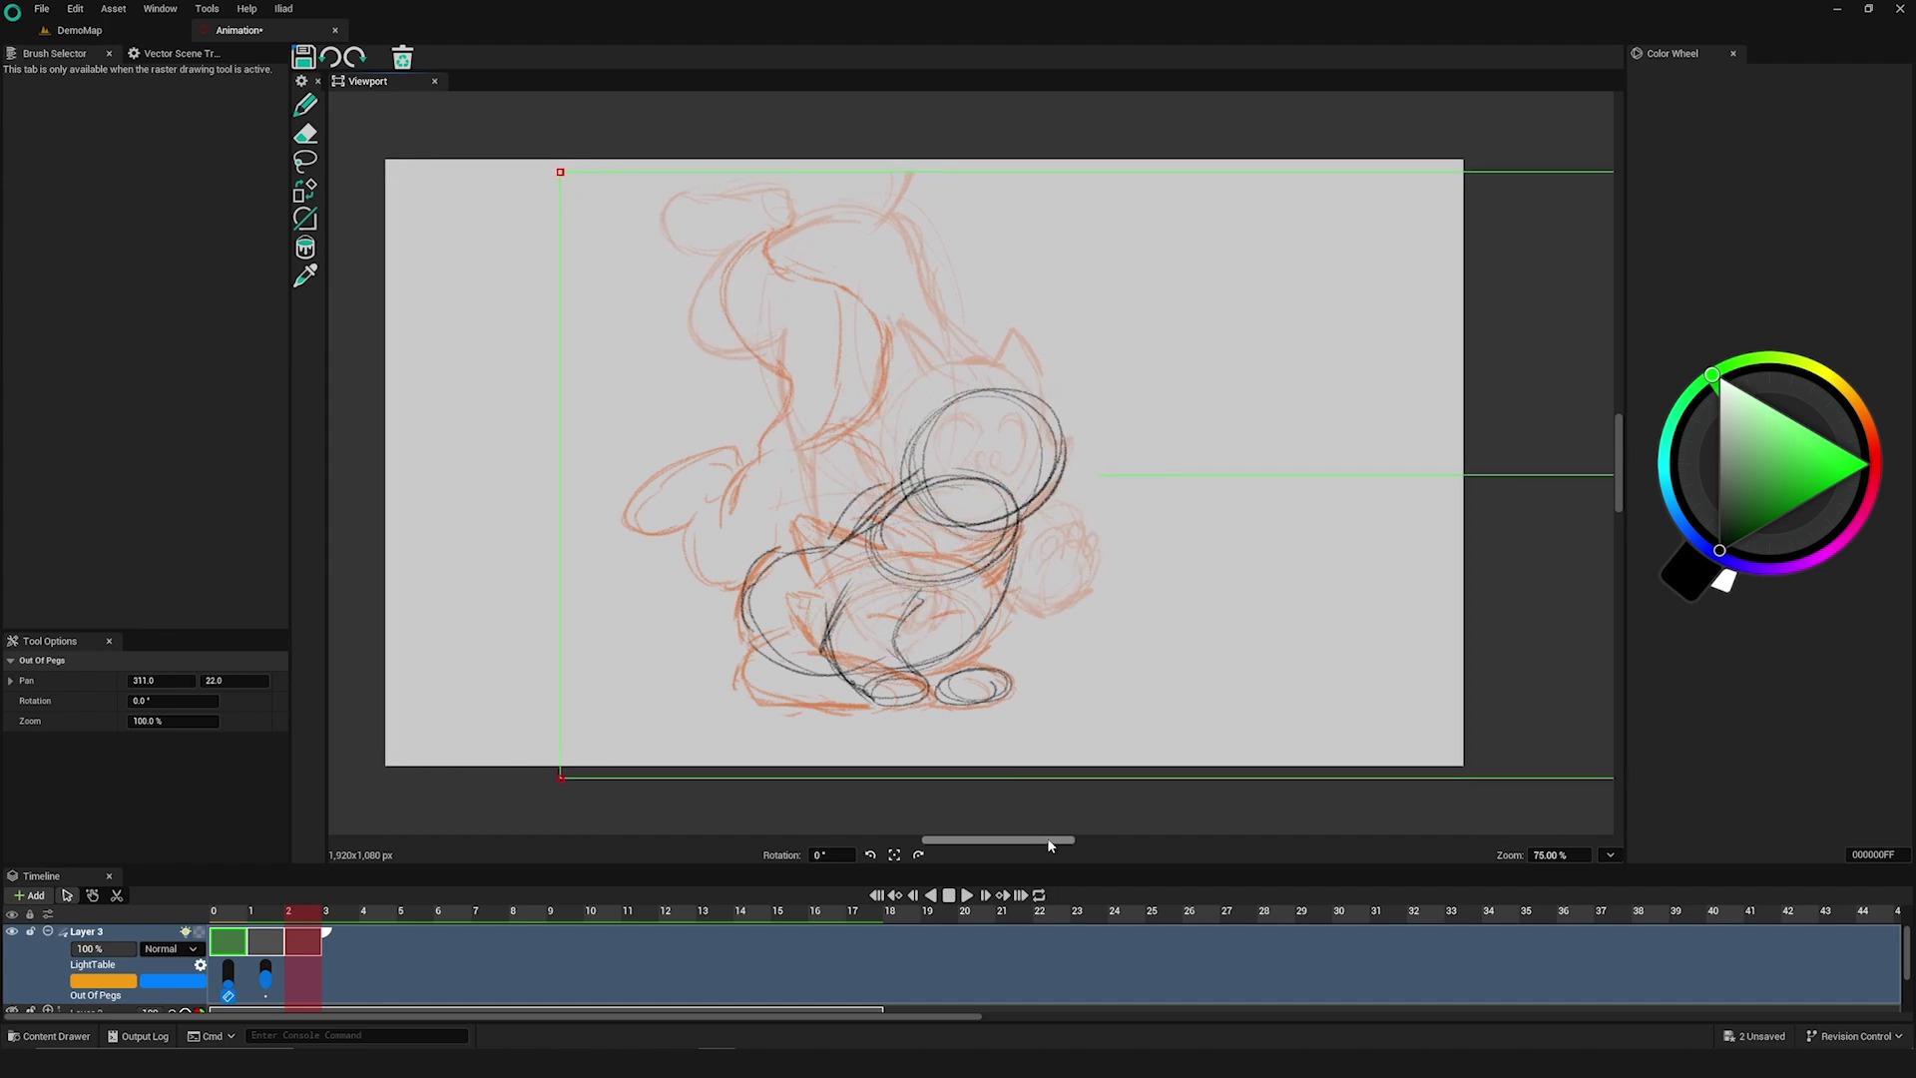
mouse_move(1497, 484)
left_mouse_down()
mouse_move(1479, 349)
mouse_move(1504, 276)
left_mouse_up()
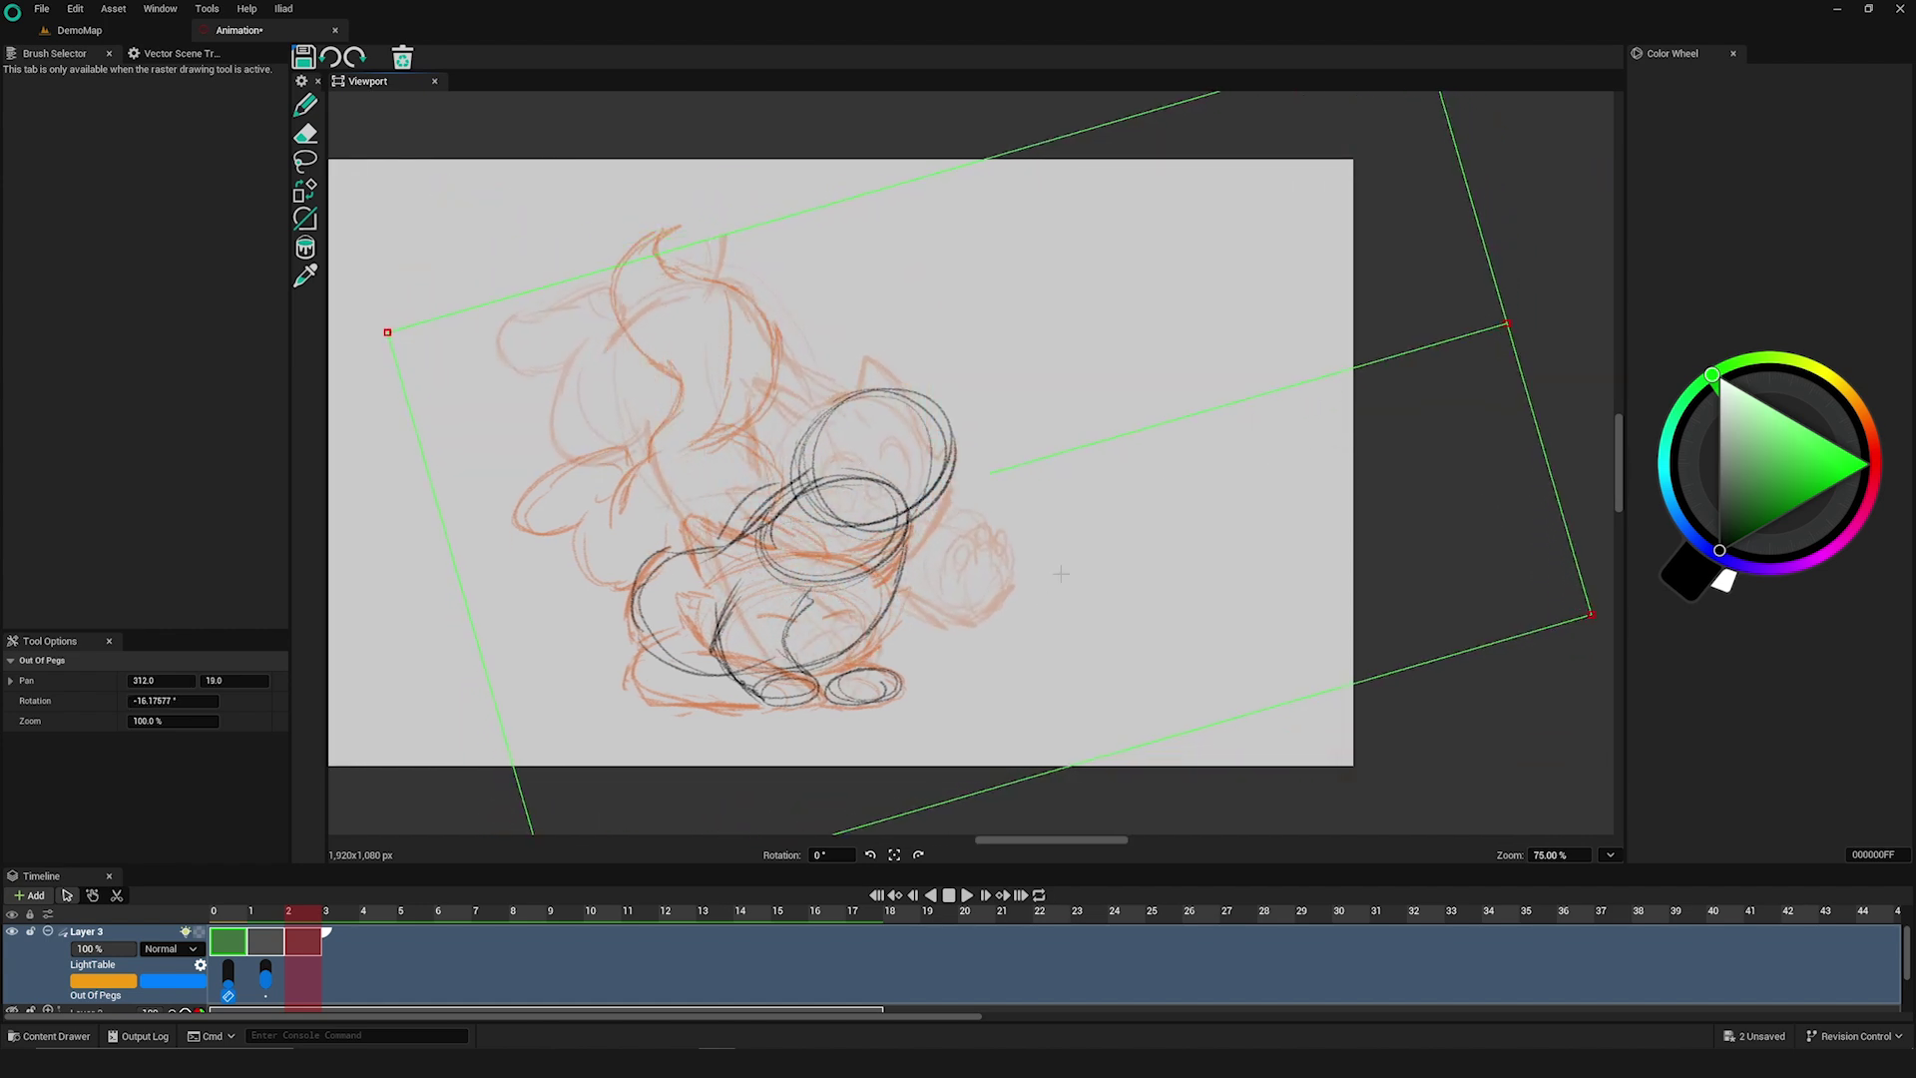
key("Return")
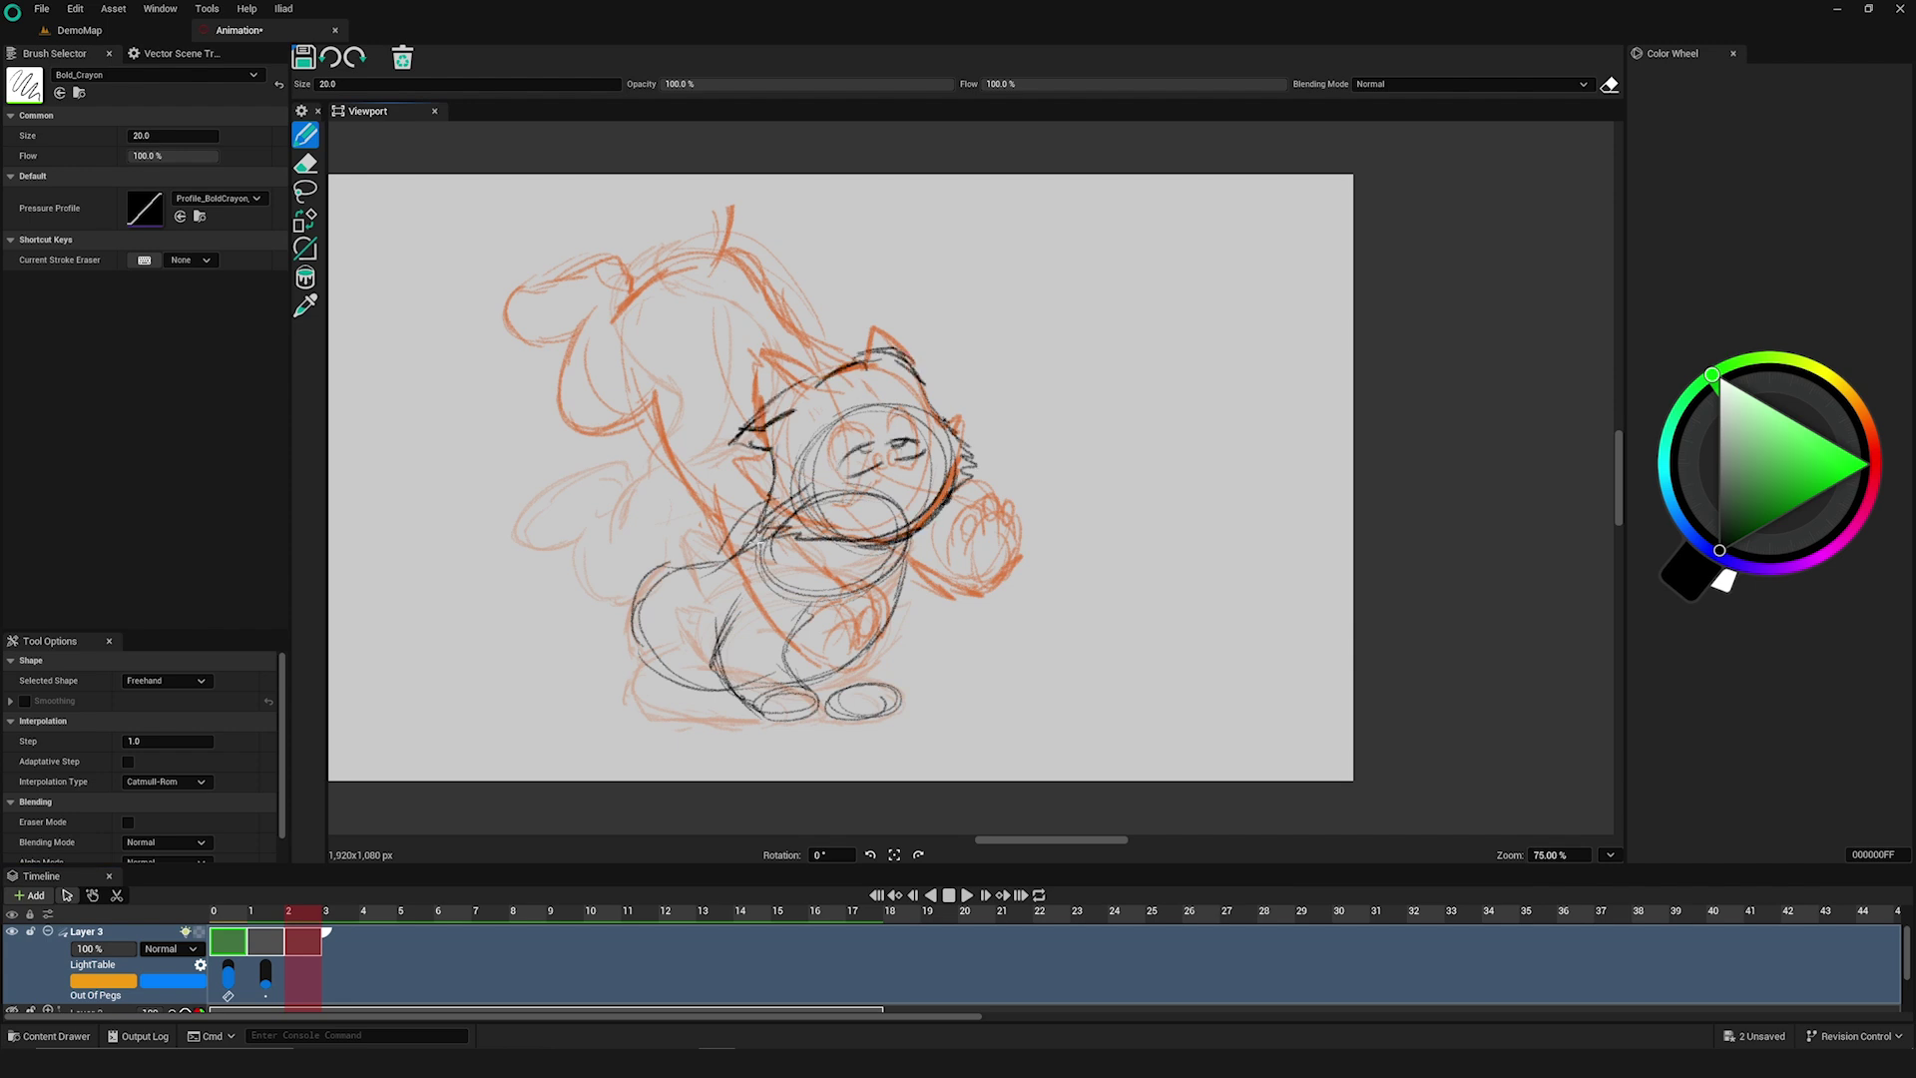
left_click_drag(289, 914, 241, 913)
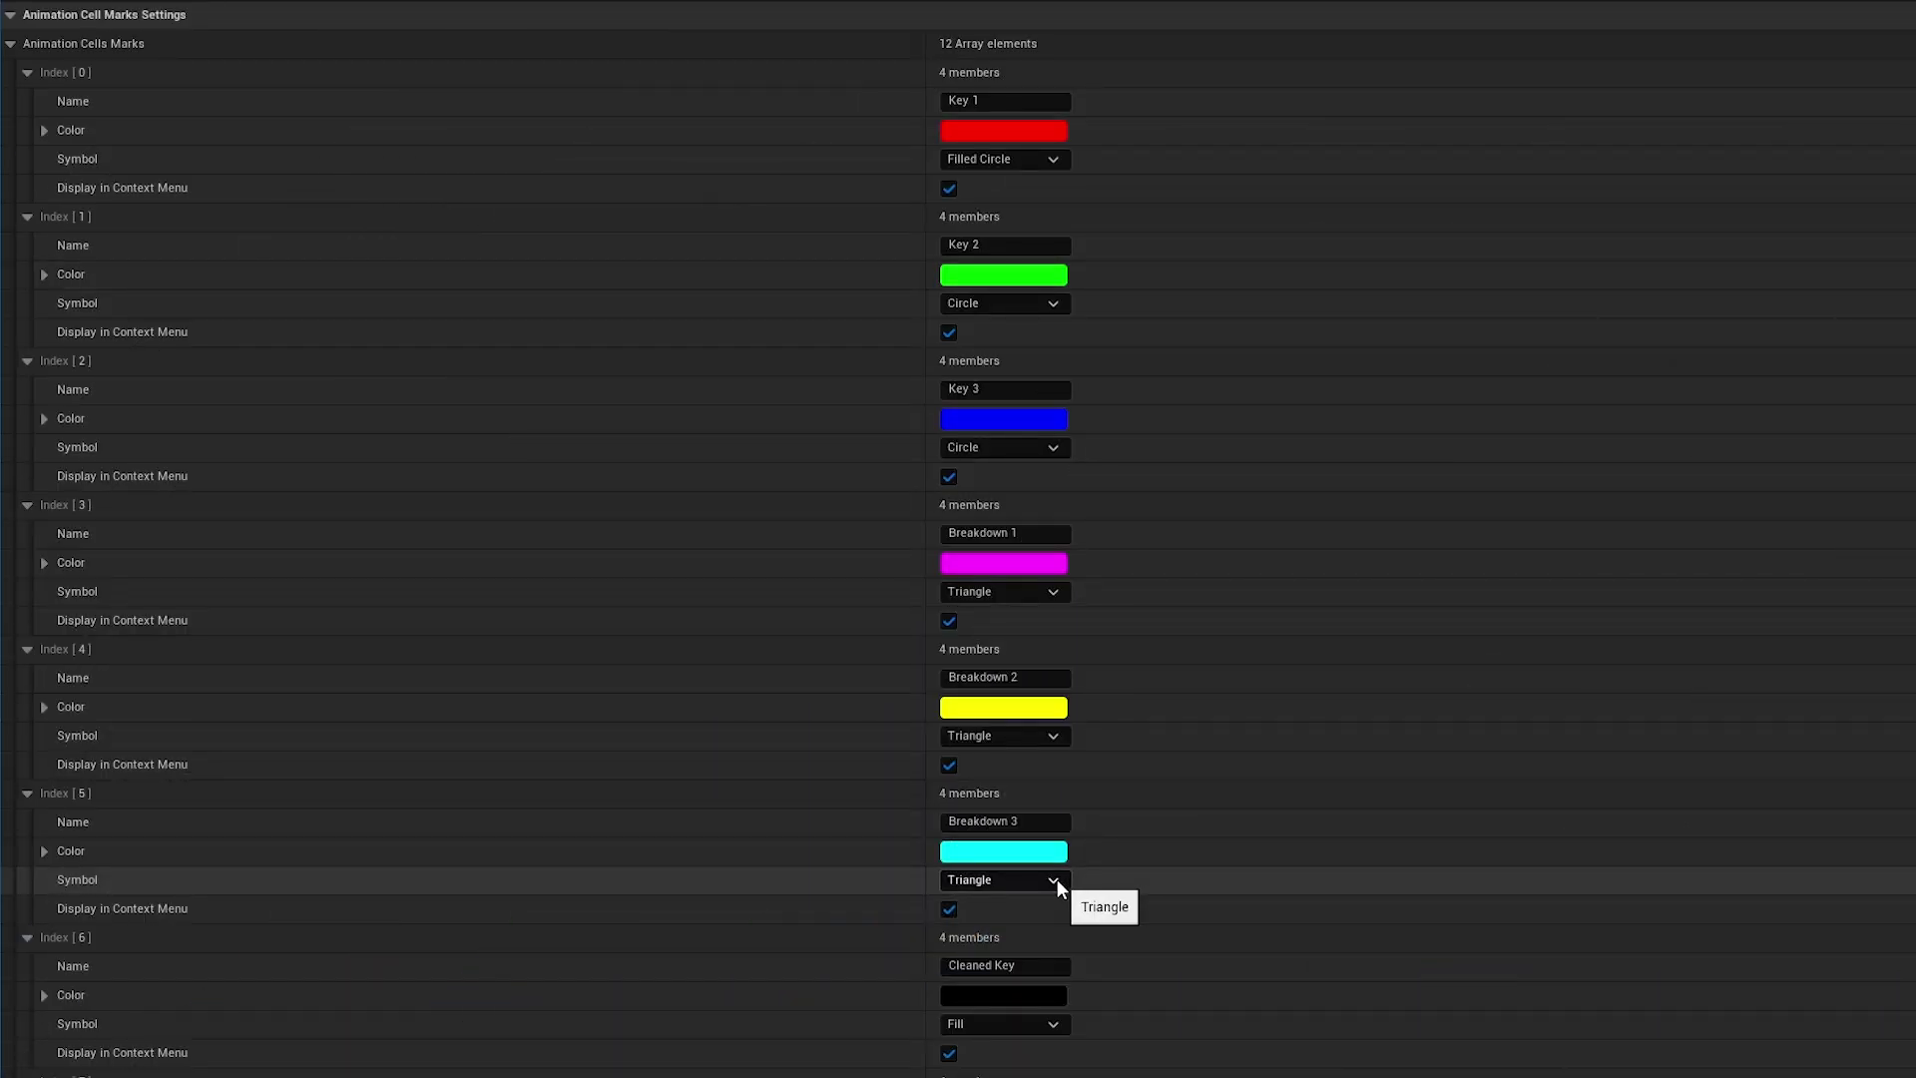
Give the Breakdown 3 mark a Filled Triangle symbol and mark frame 15 as Key 1
left_click(1057, 879)
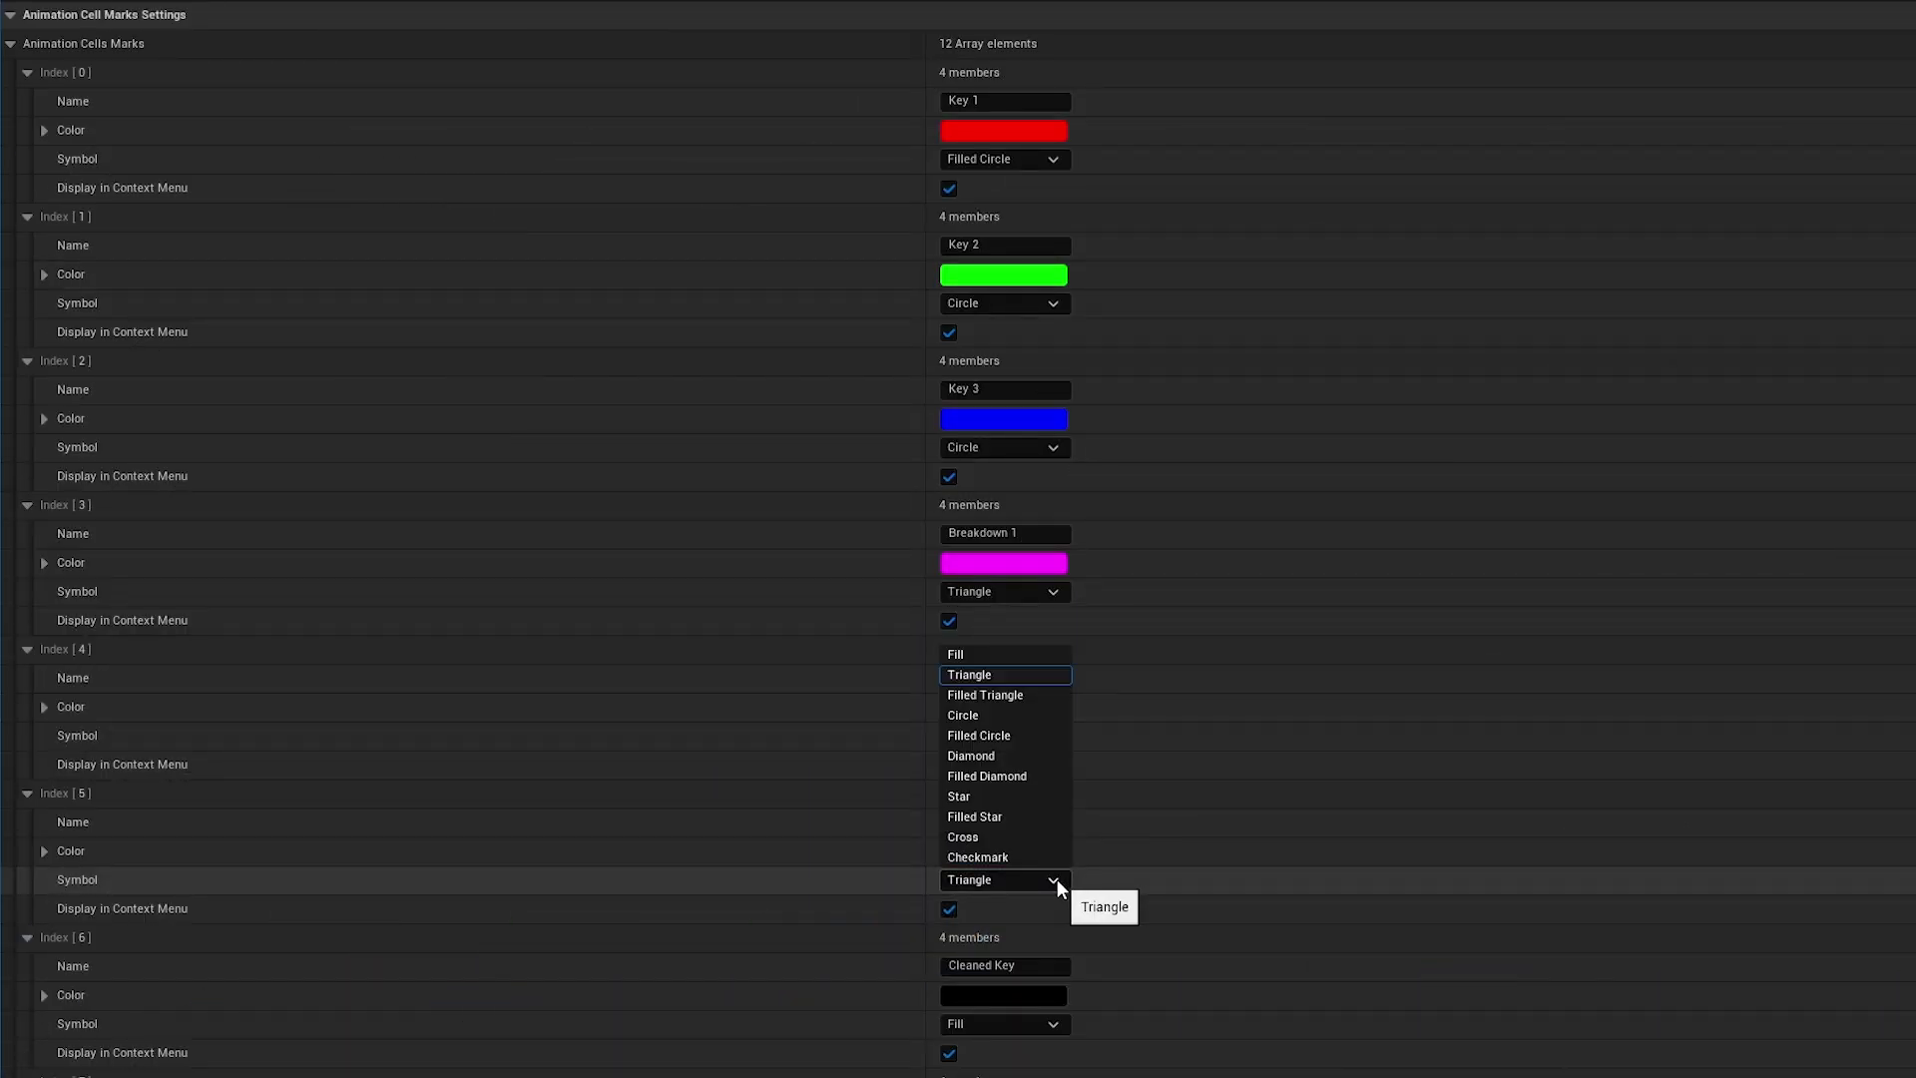
left_click(1012, 703)
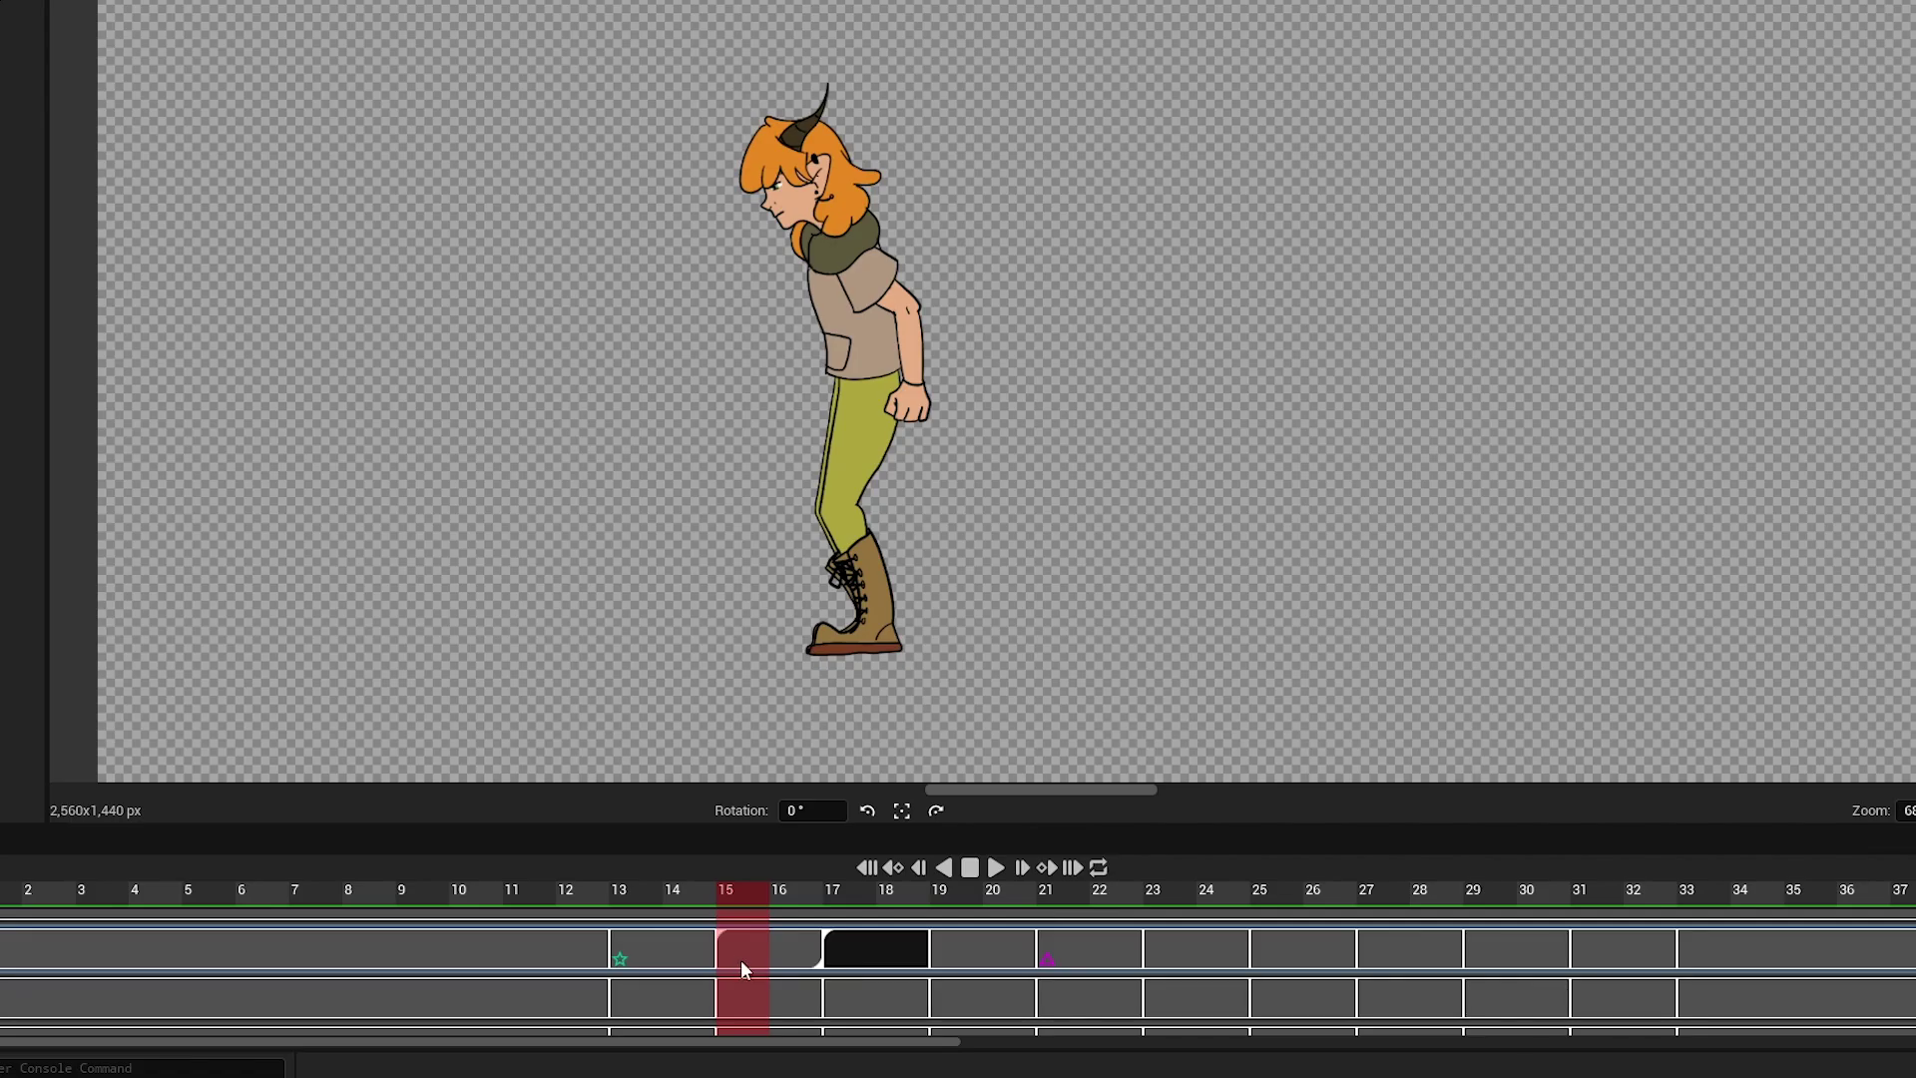
right_click(739, 955)
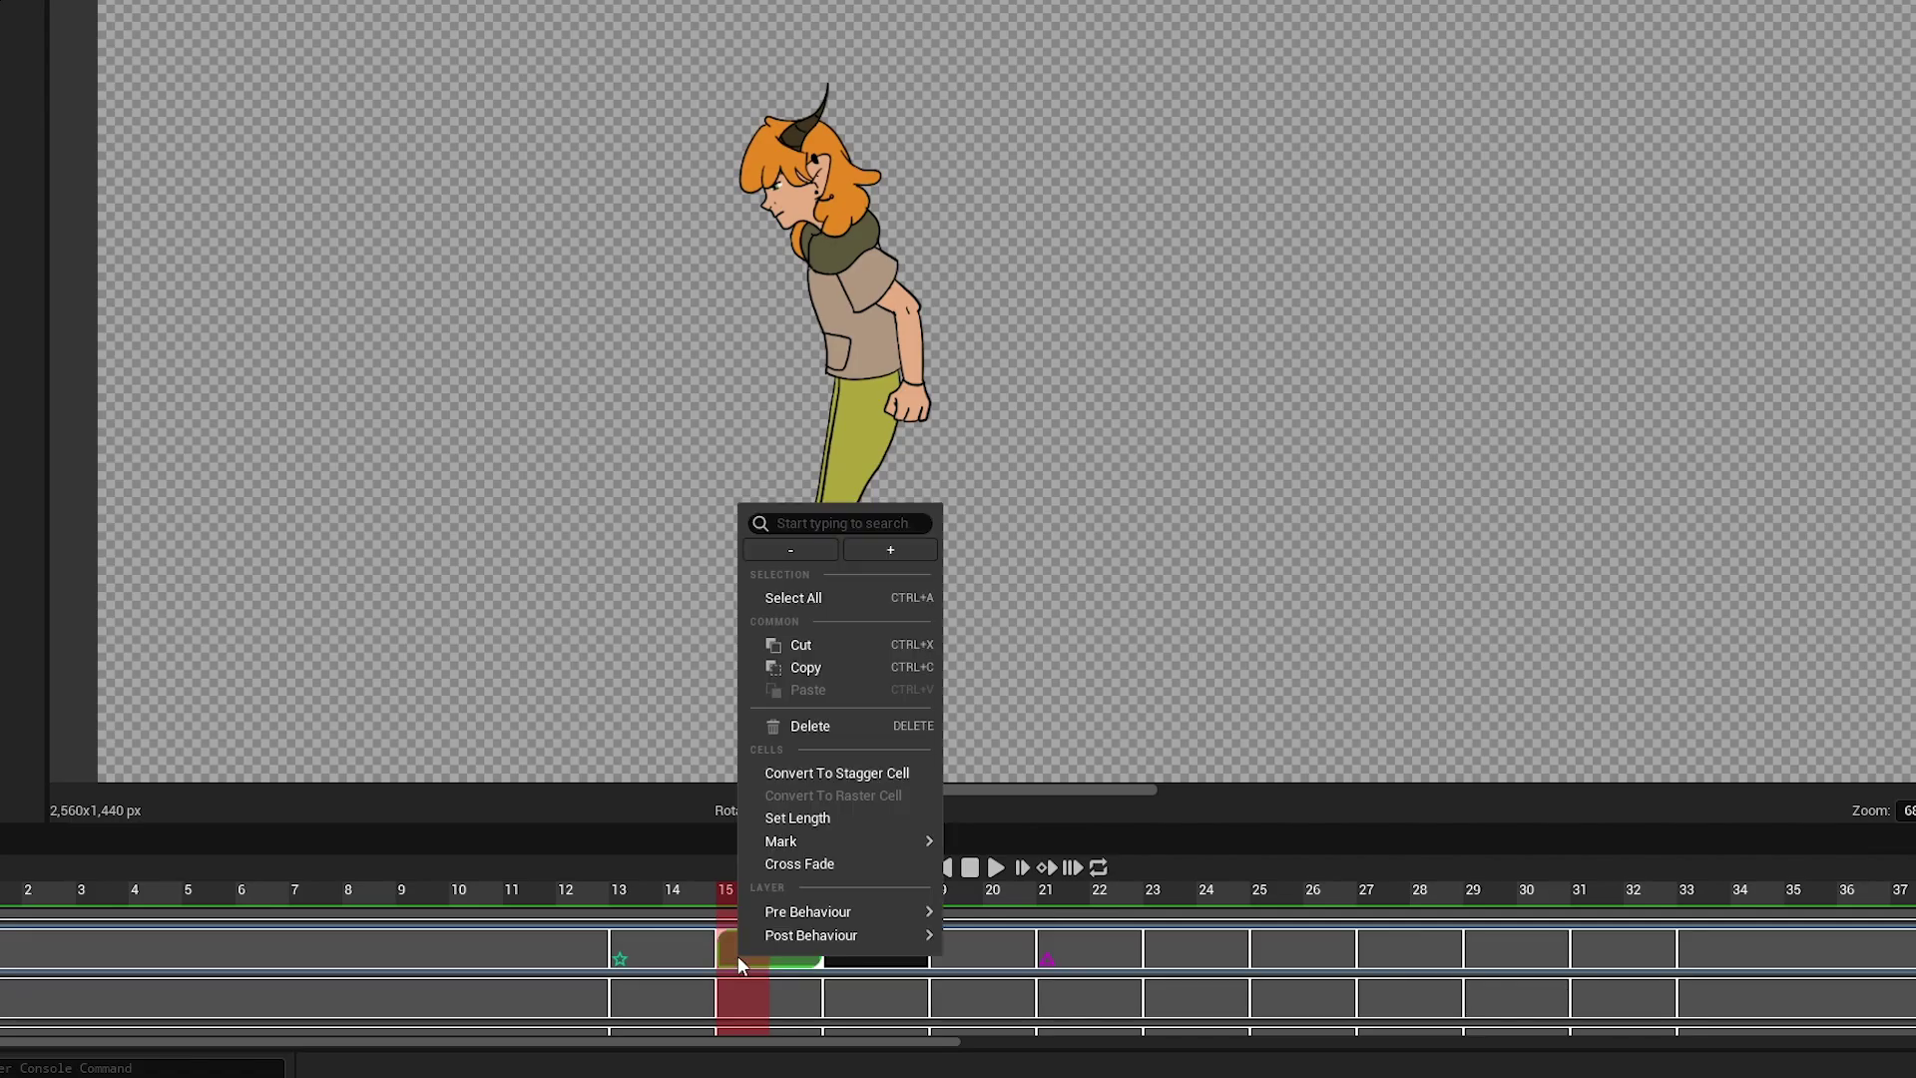
mouse_move(838, 841)
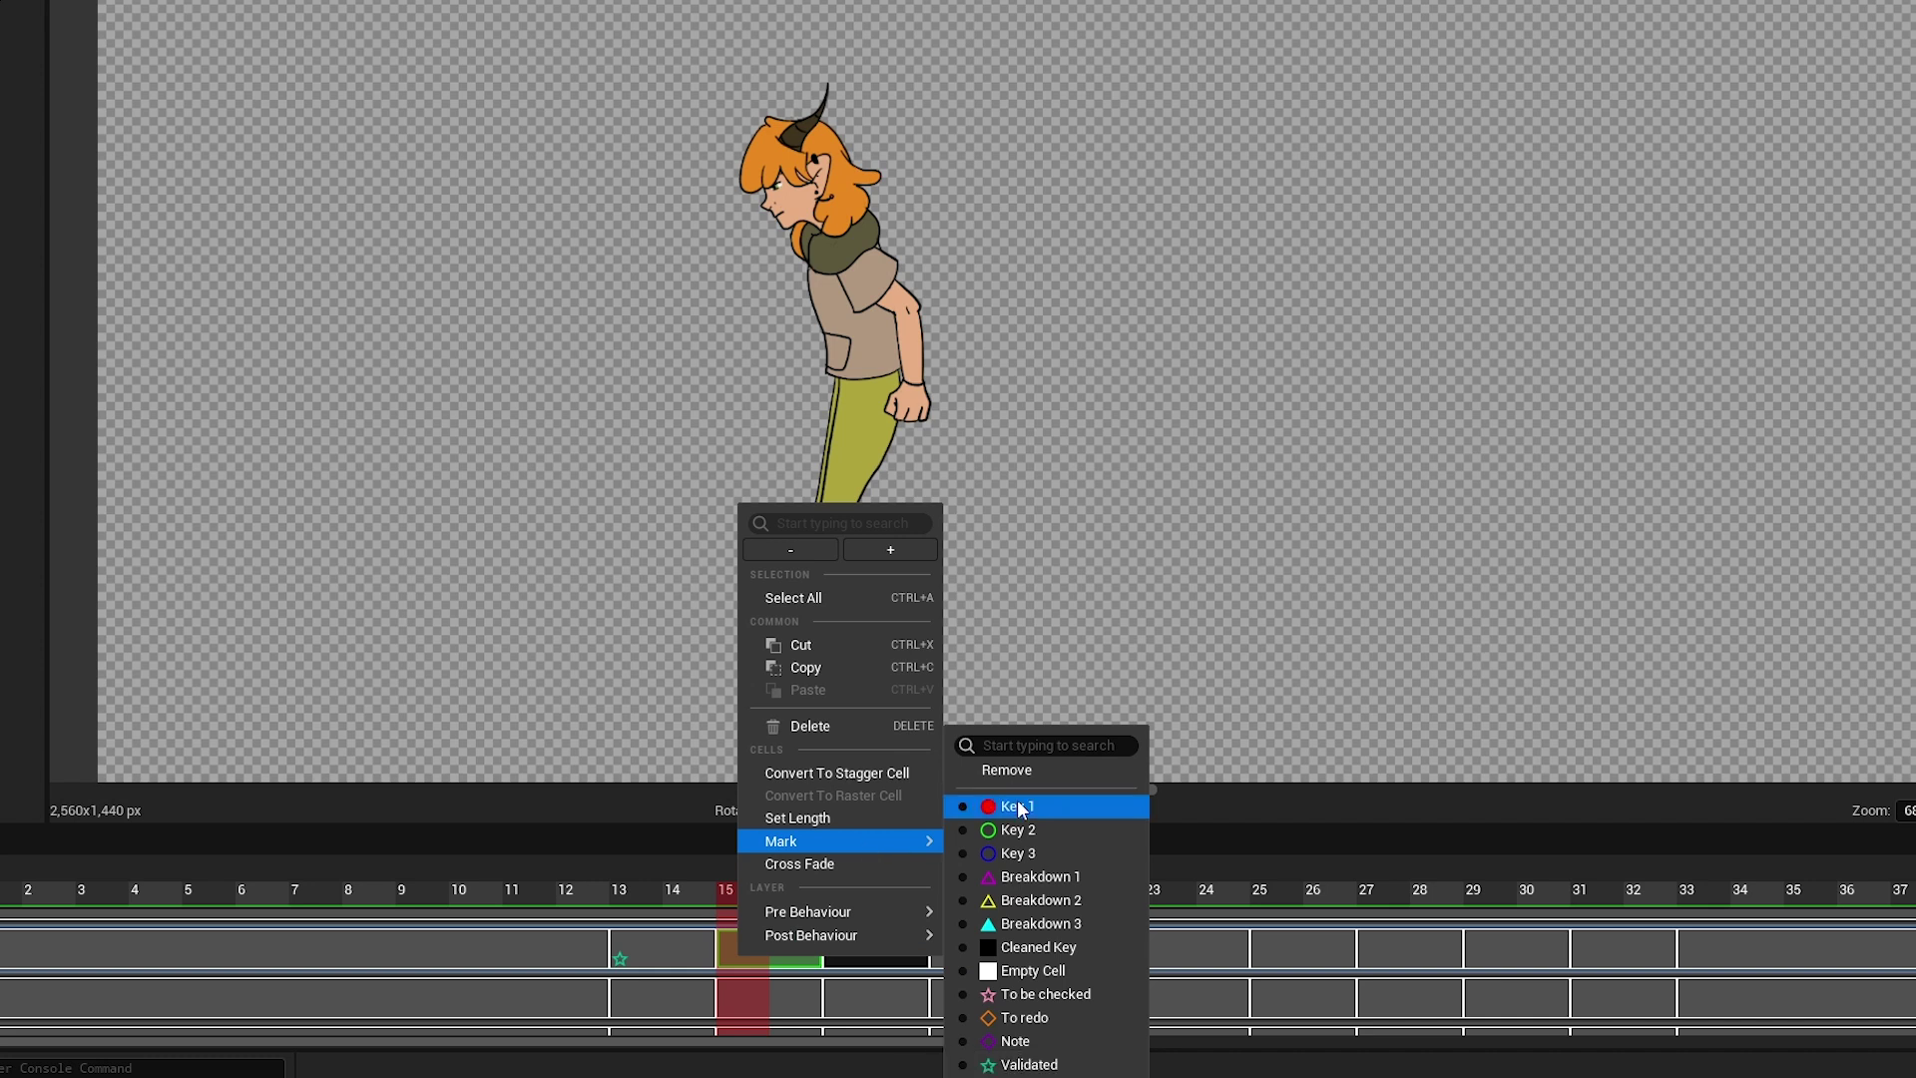
left_click(1018, 805)
Jump ahead to the later elf walk cell and mark it as Breakdown 3
left_click(1200, 938)
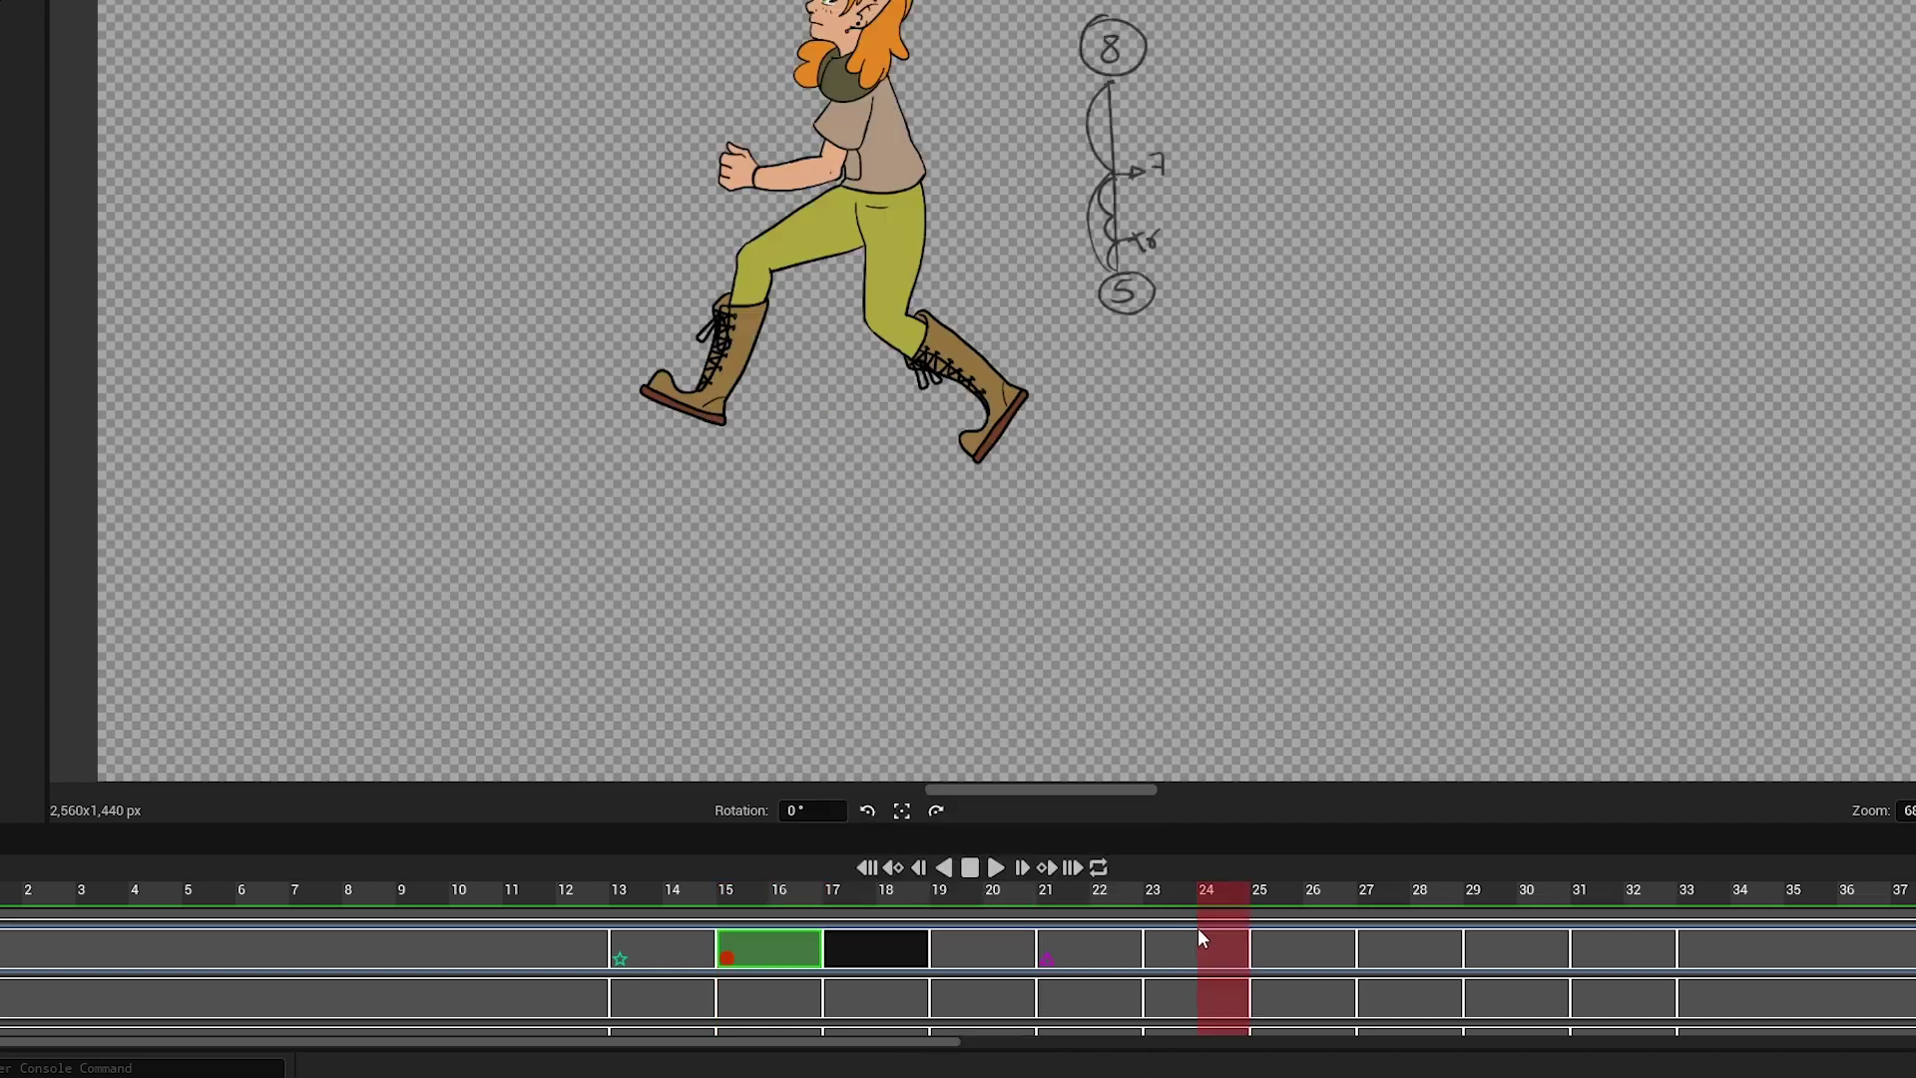
right_click(1198, 934)
mouse_move(1301, 830)
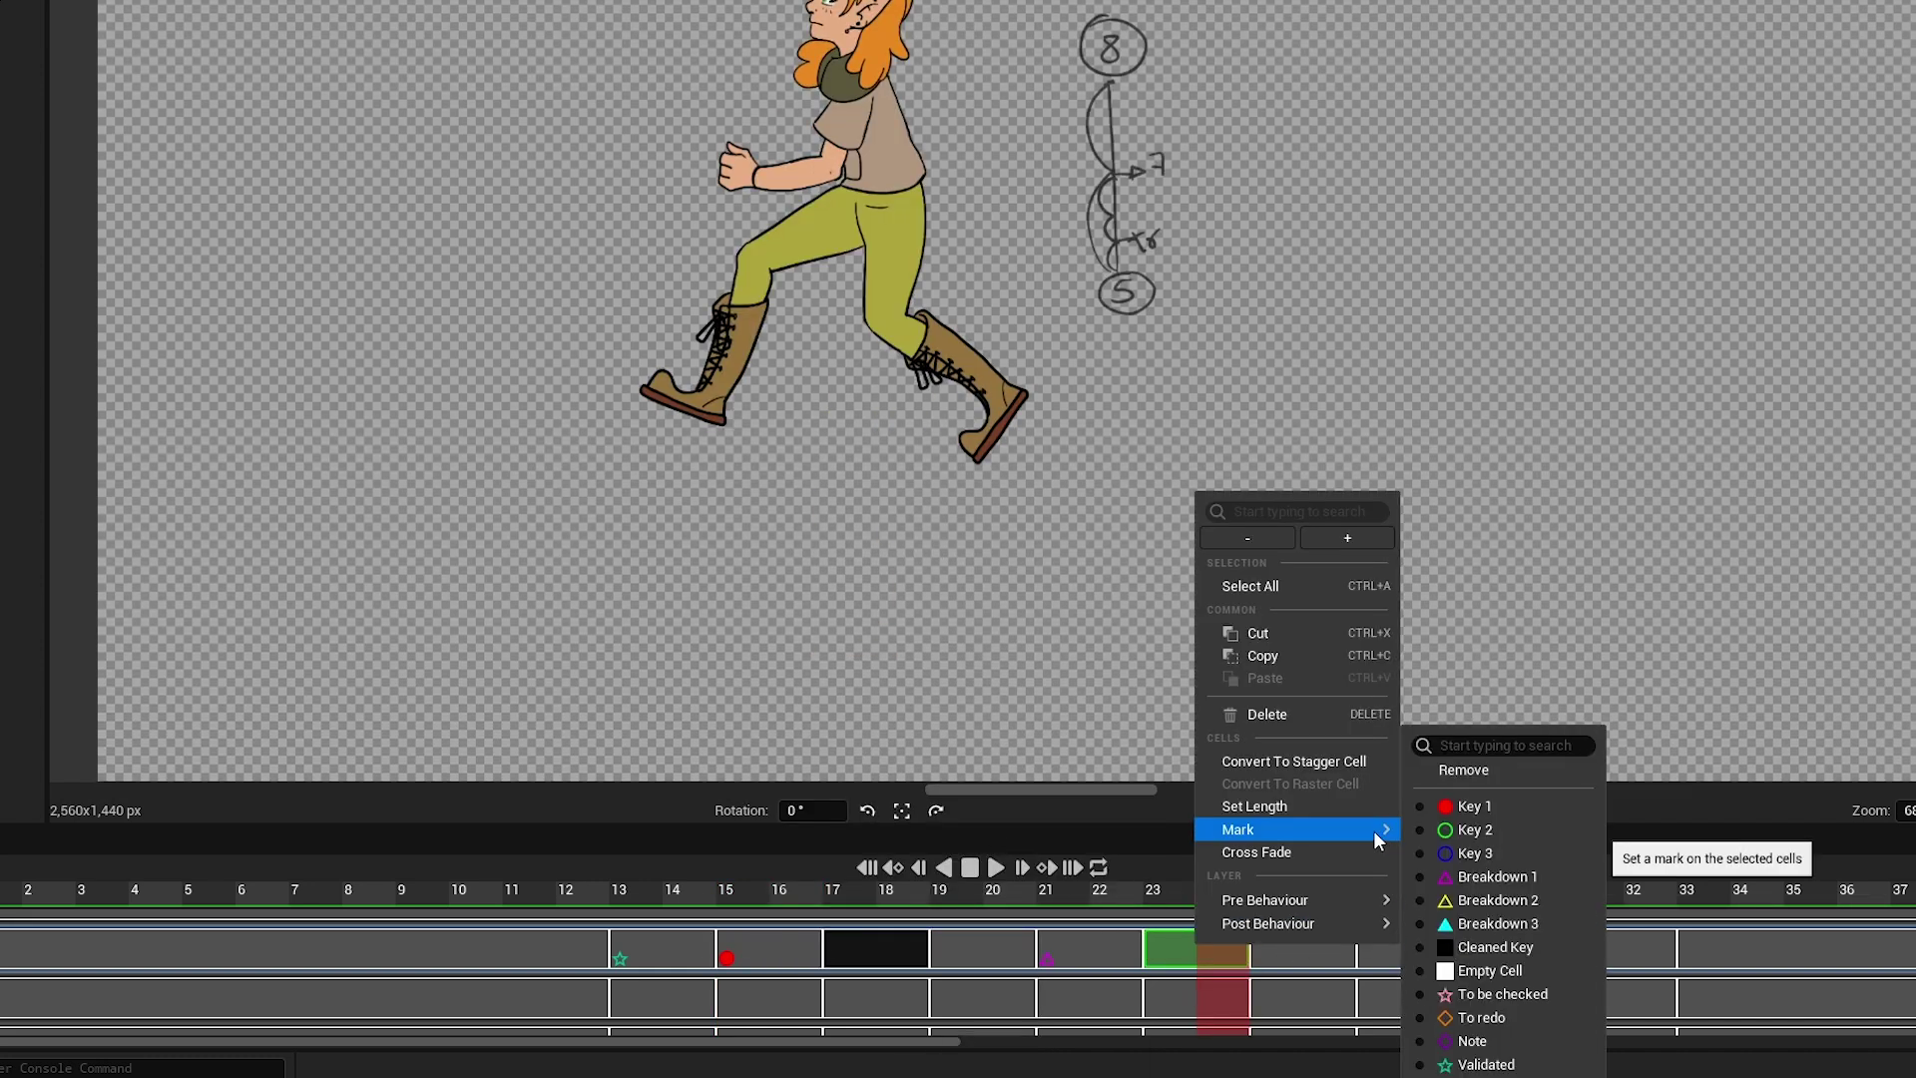
left_click(1520, 924)
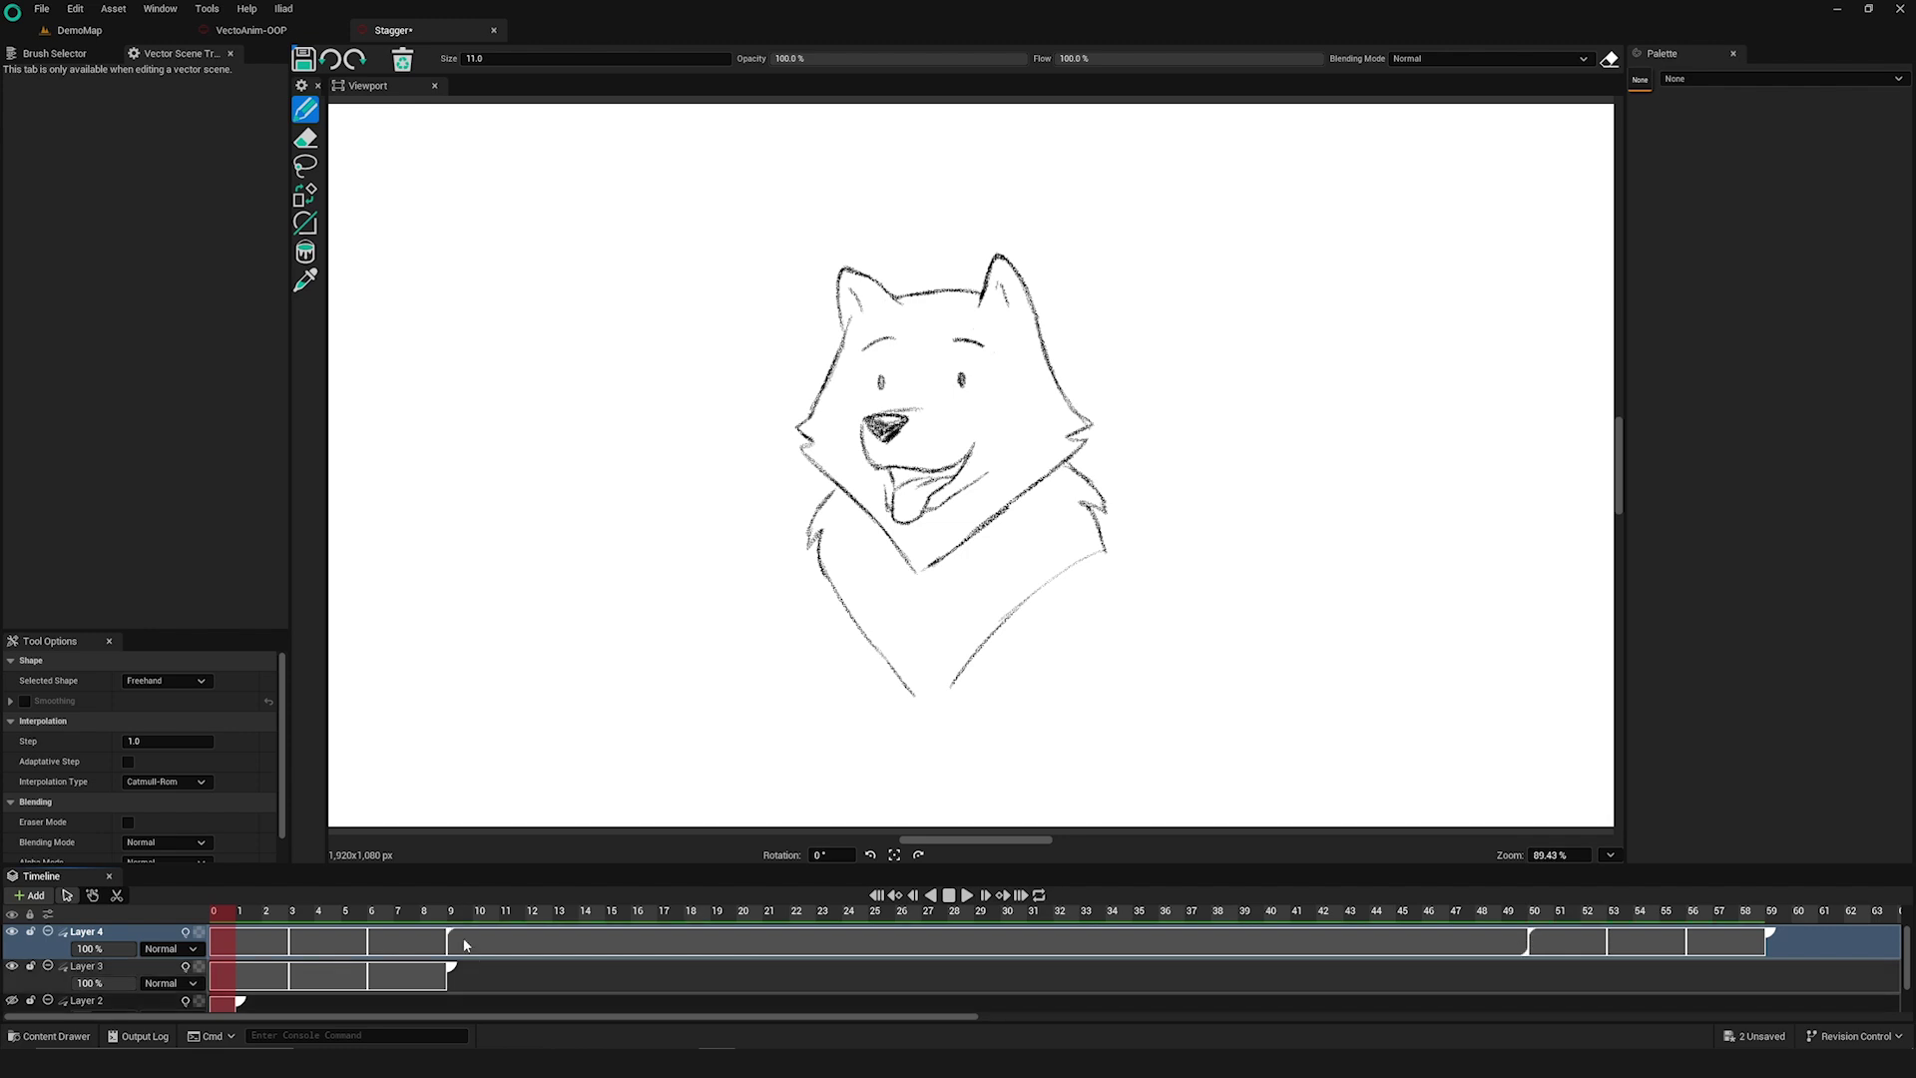
Convert Layer 4's cells to a stagger cell shortened by one frame, then close WalkingDeer
right_click(466, 943)
left_click(534, 810)
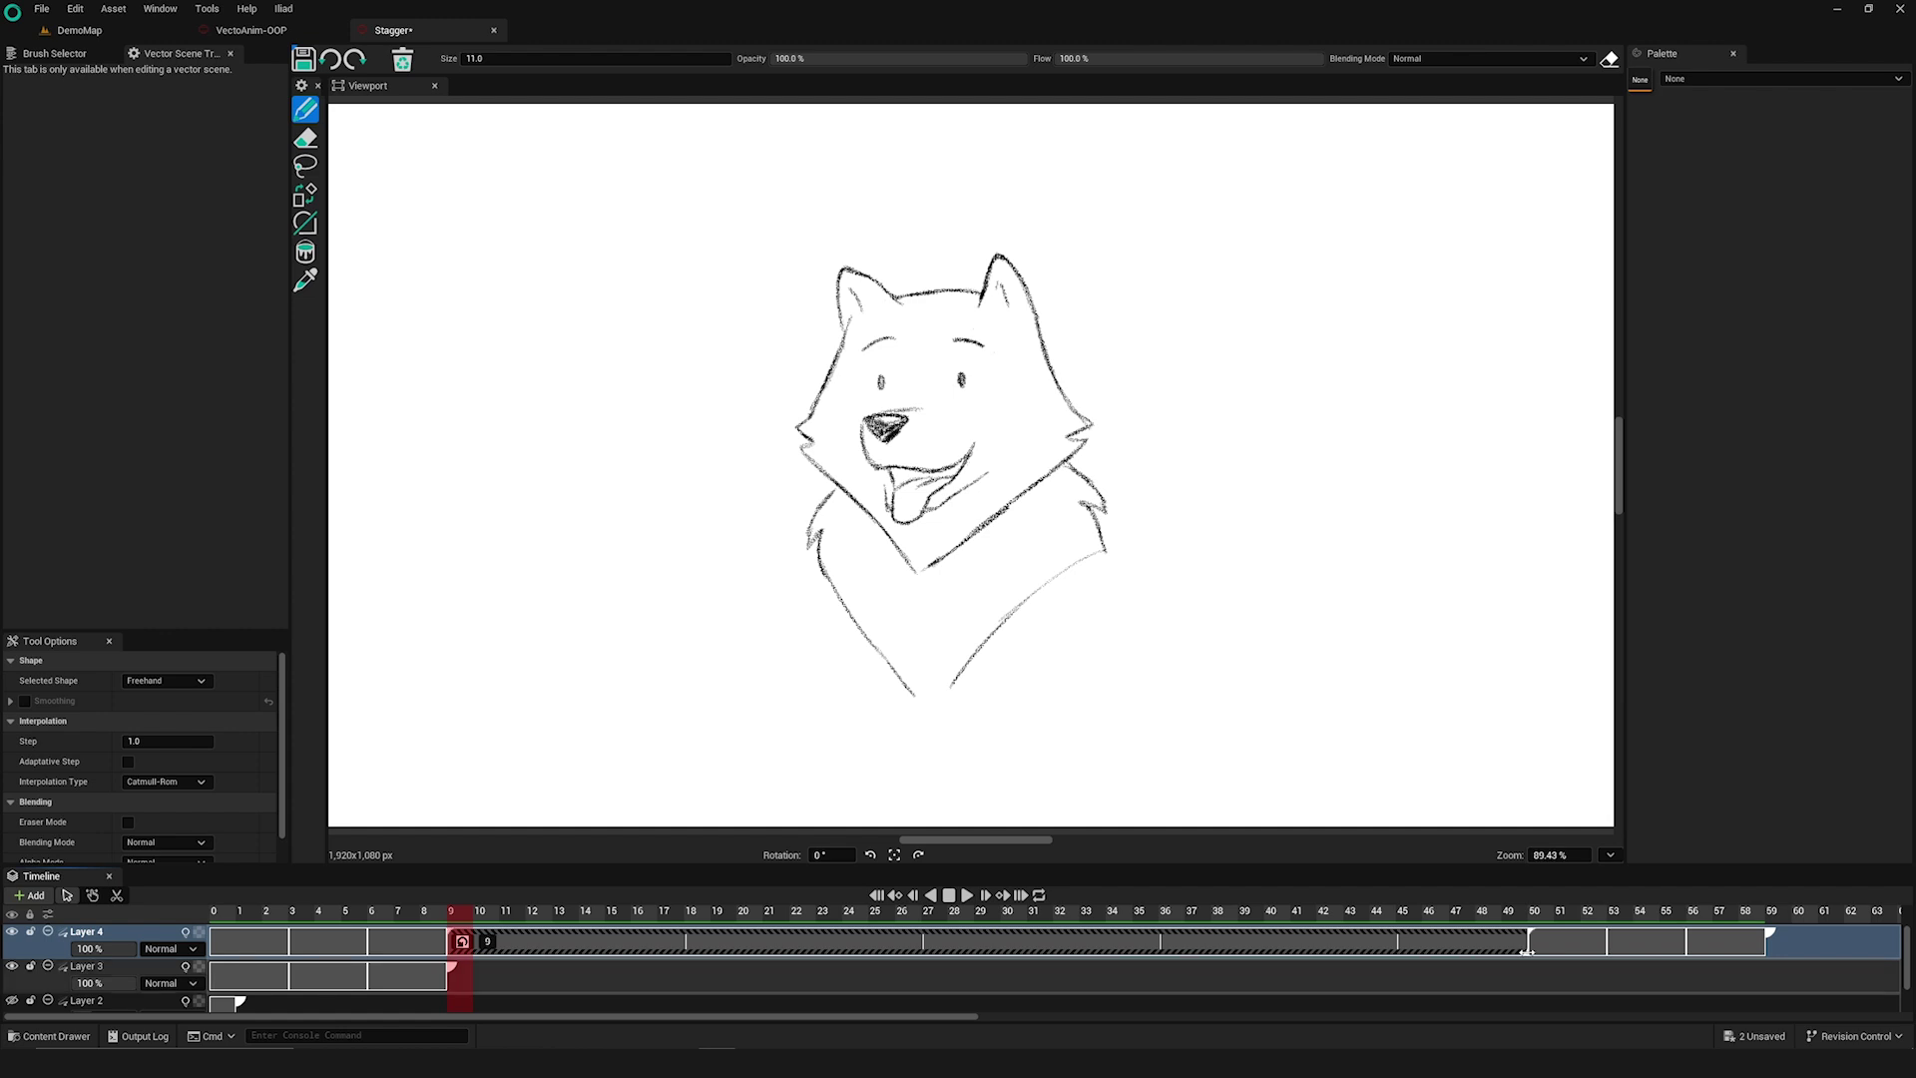
left_click_drag(1420, 967, 1396, 970)
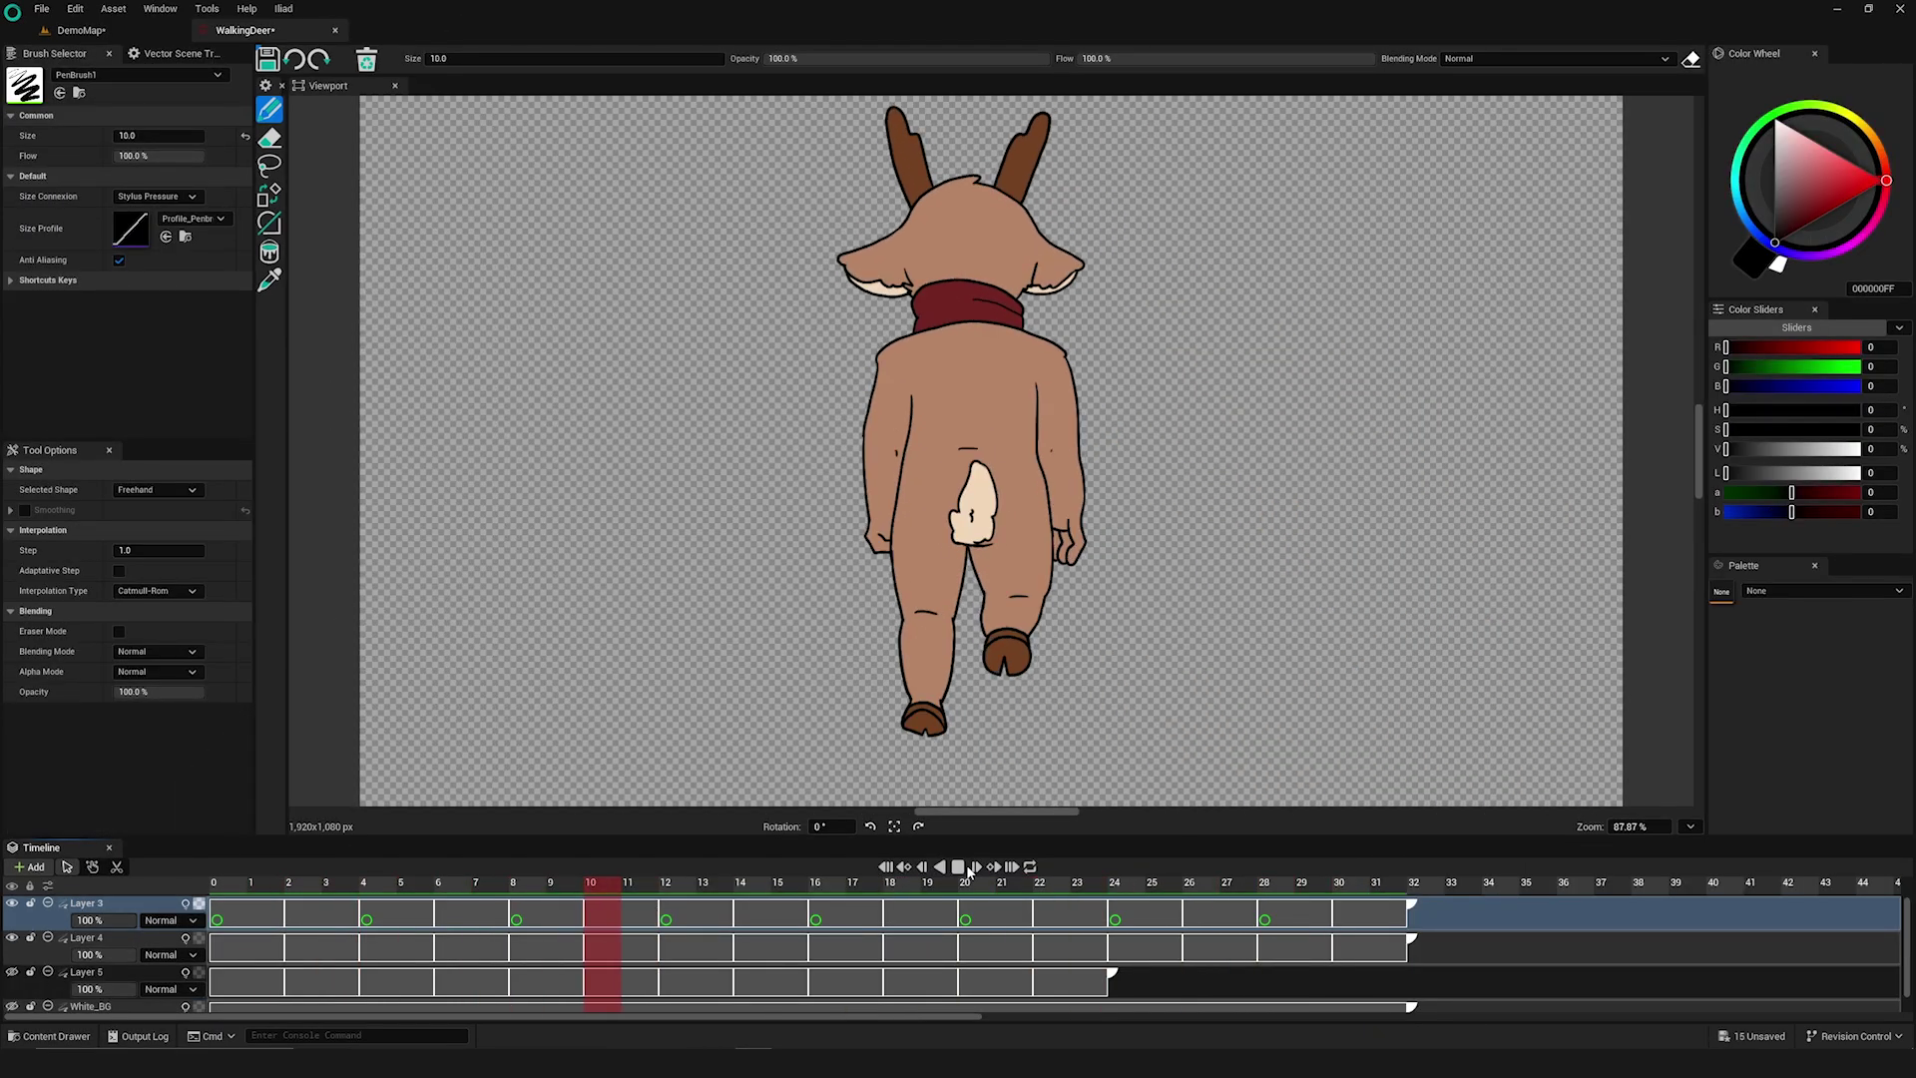
left_click(966, 869)
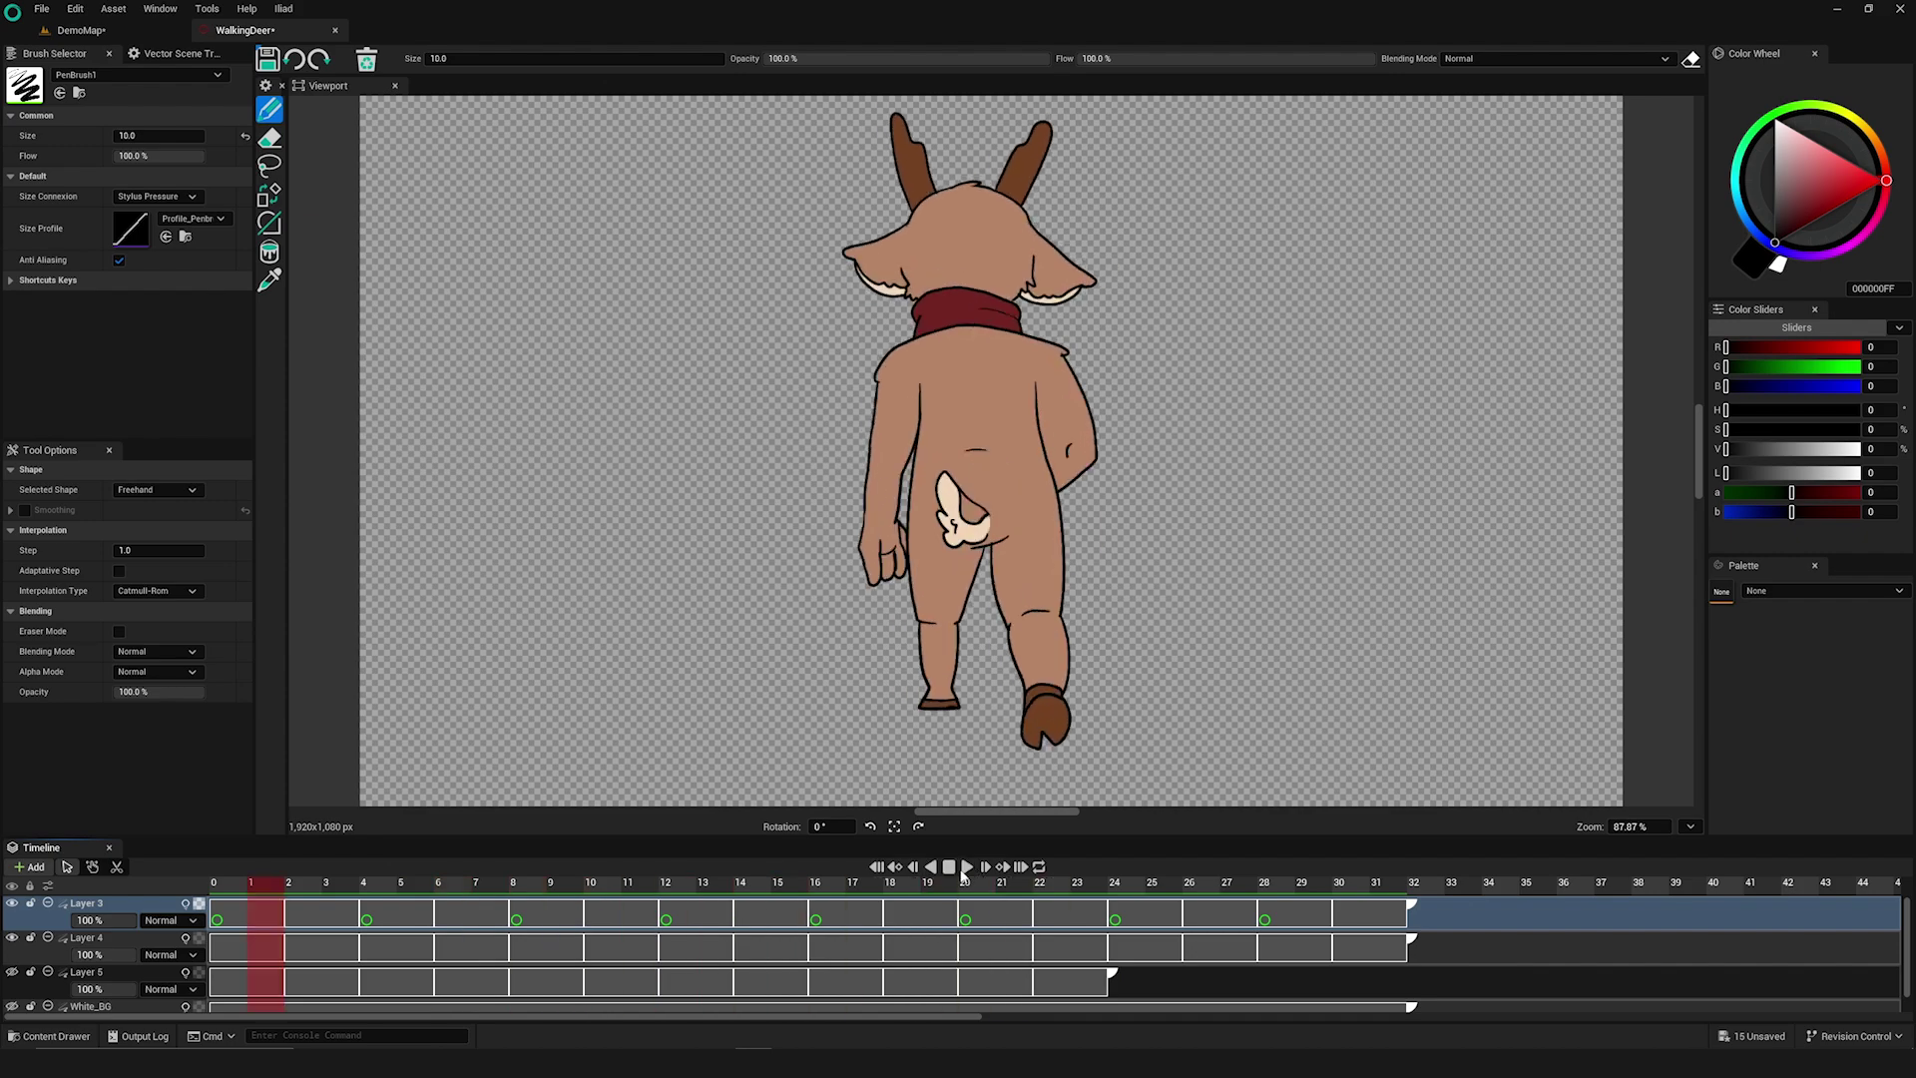
left_click(334, 30)
Run Quick Start on the QuickStart asset with WalkingDeer assigned to create LevelSequence_Deer
key("ctrl+space")
left_click(81, 790)
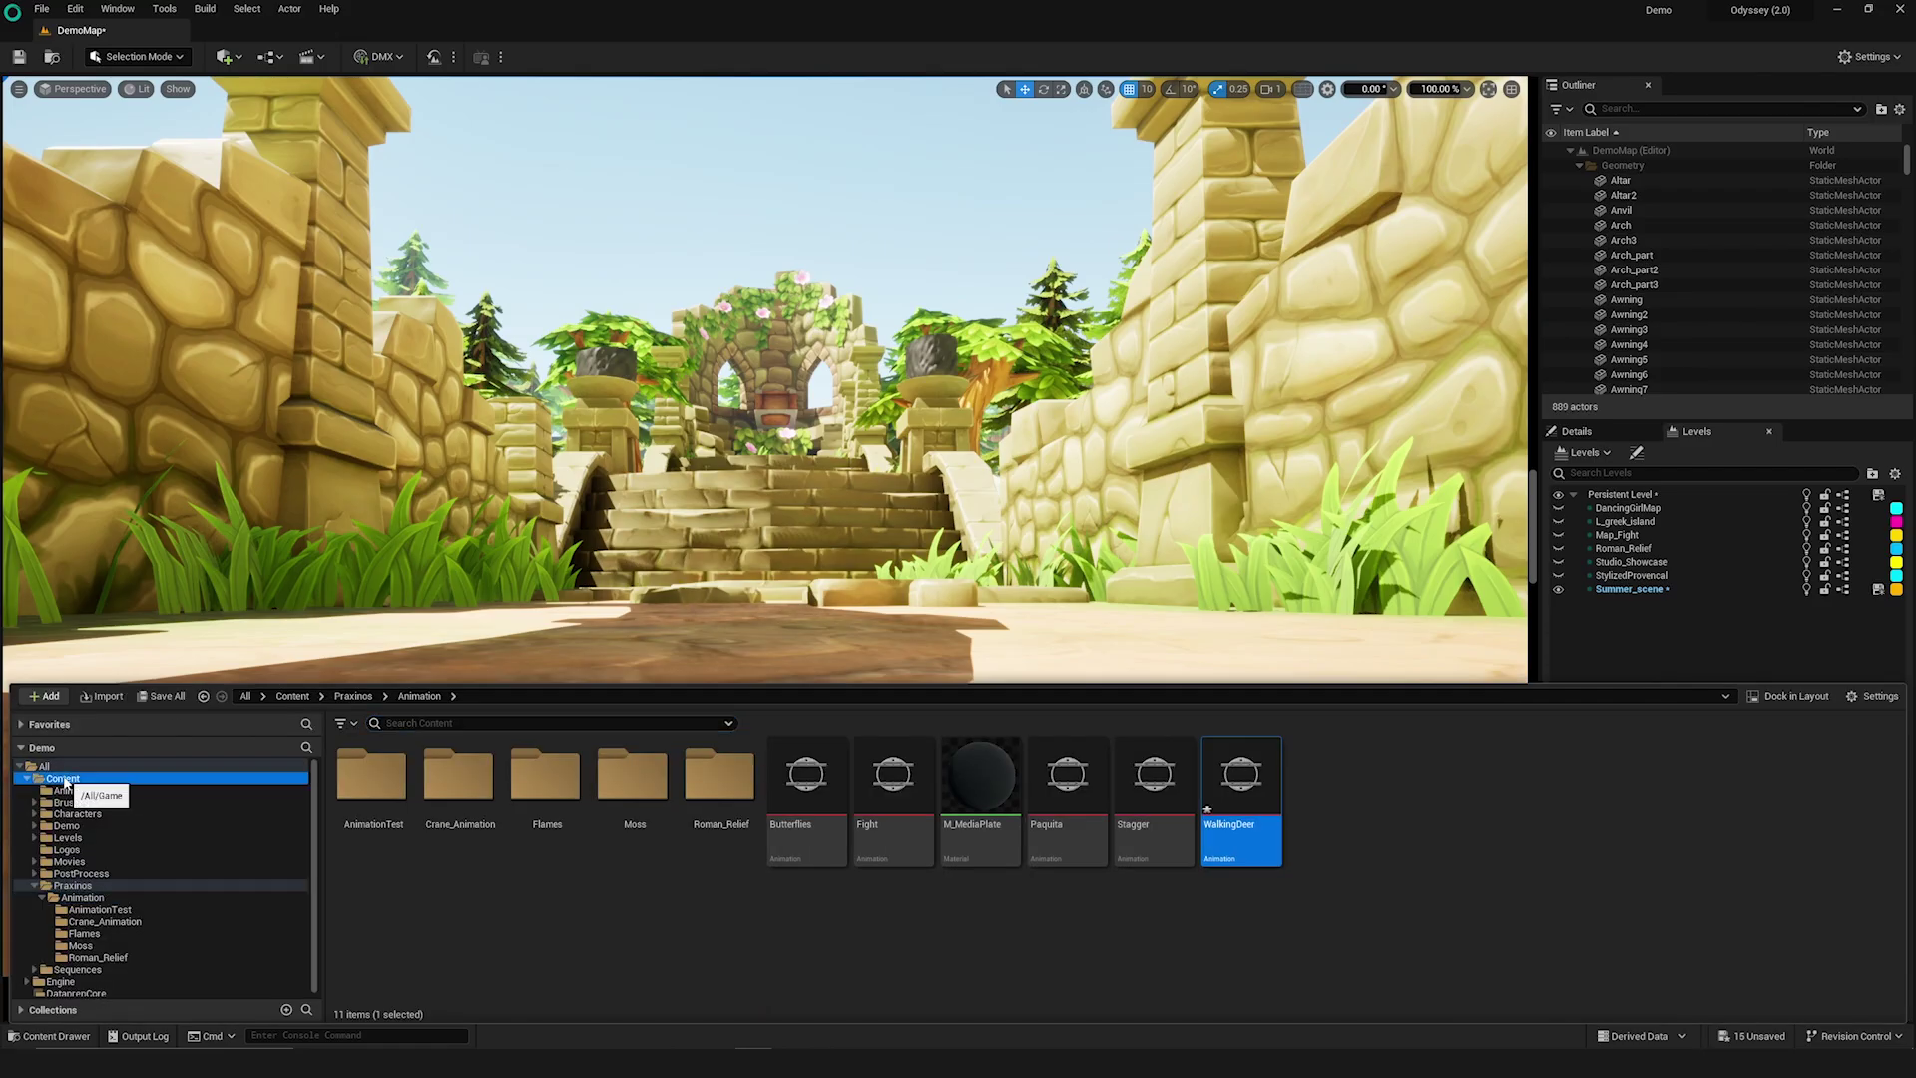
right_click(383, 771)
left_click(540, 421)
left_click(989, 335)
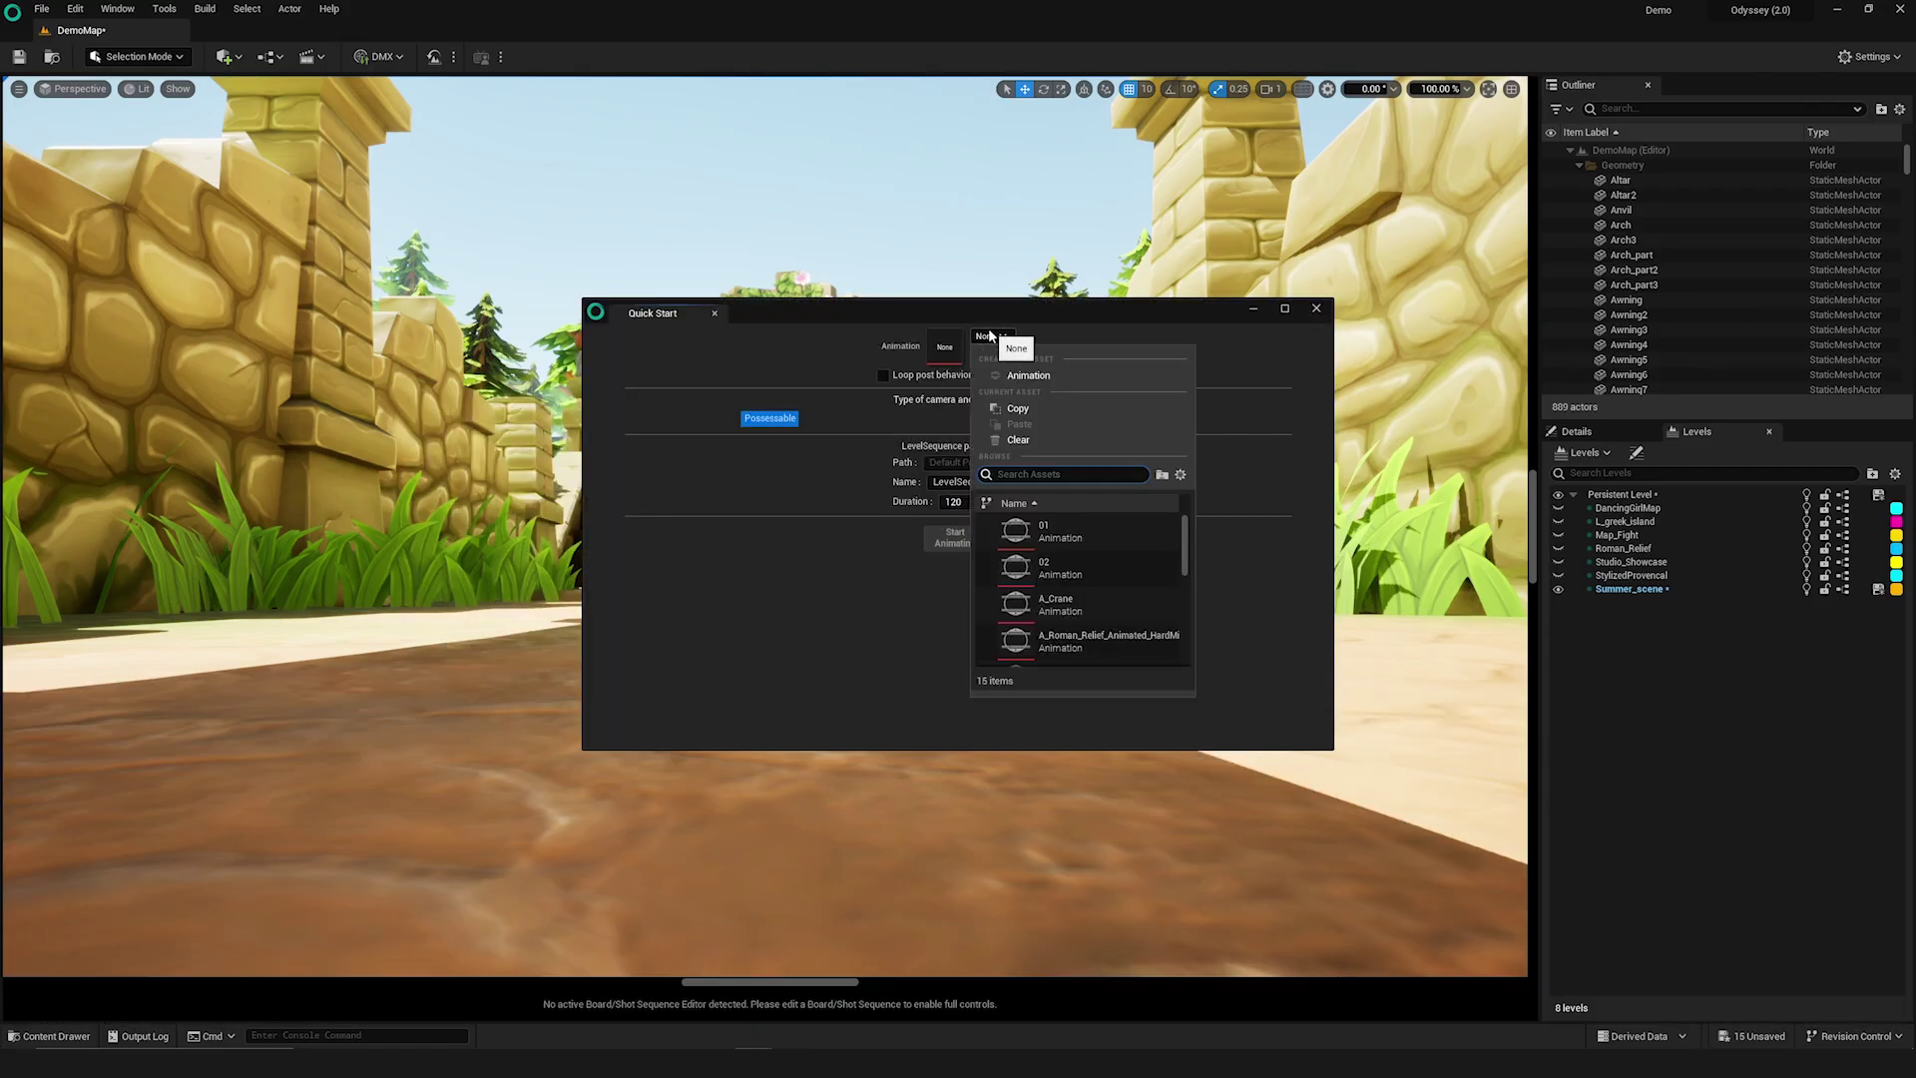
type("dee")
left_click(1038, 528)
type("_Deer")
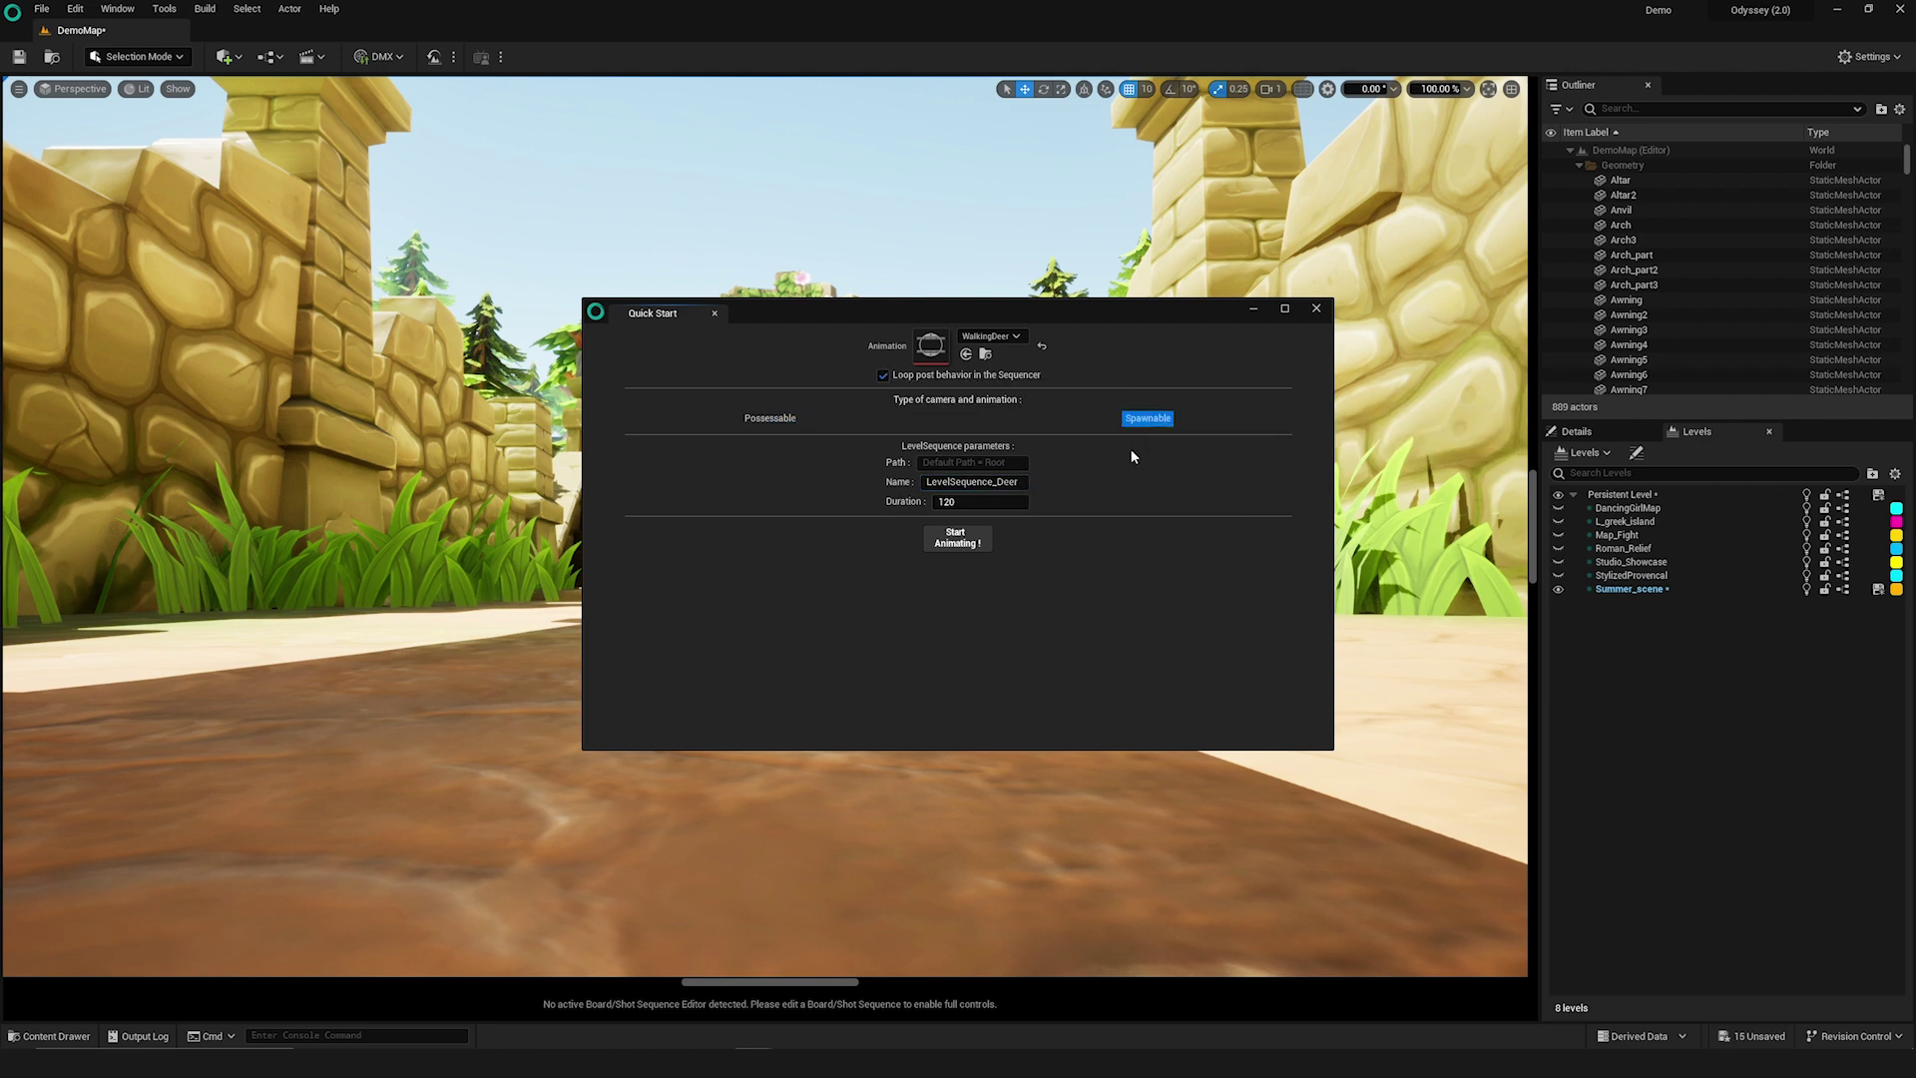
left_click(955, 538)
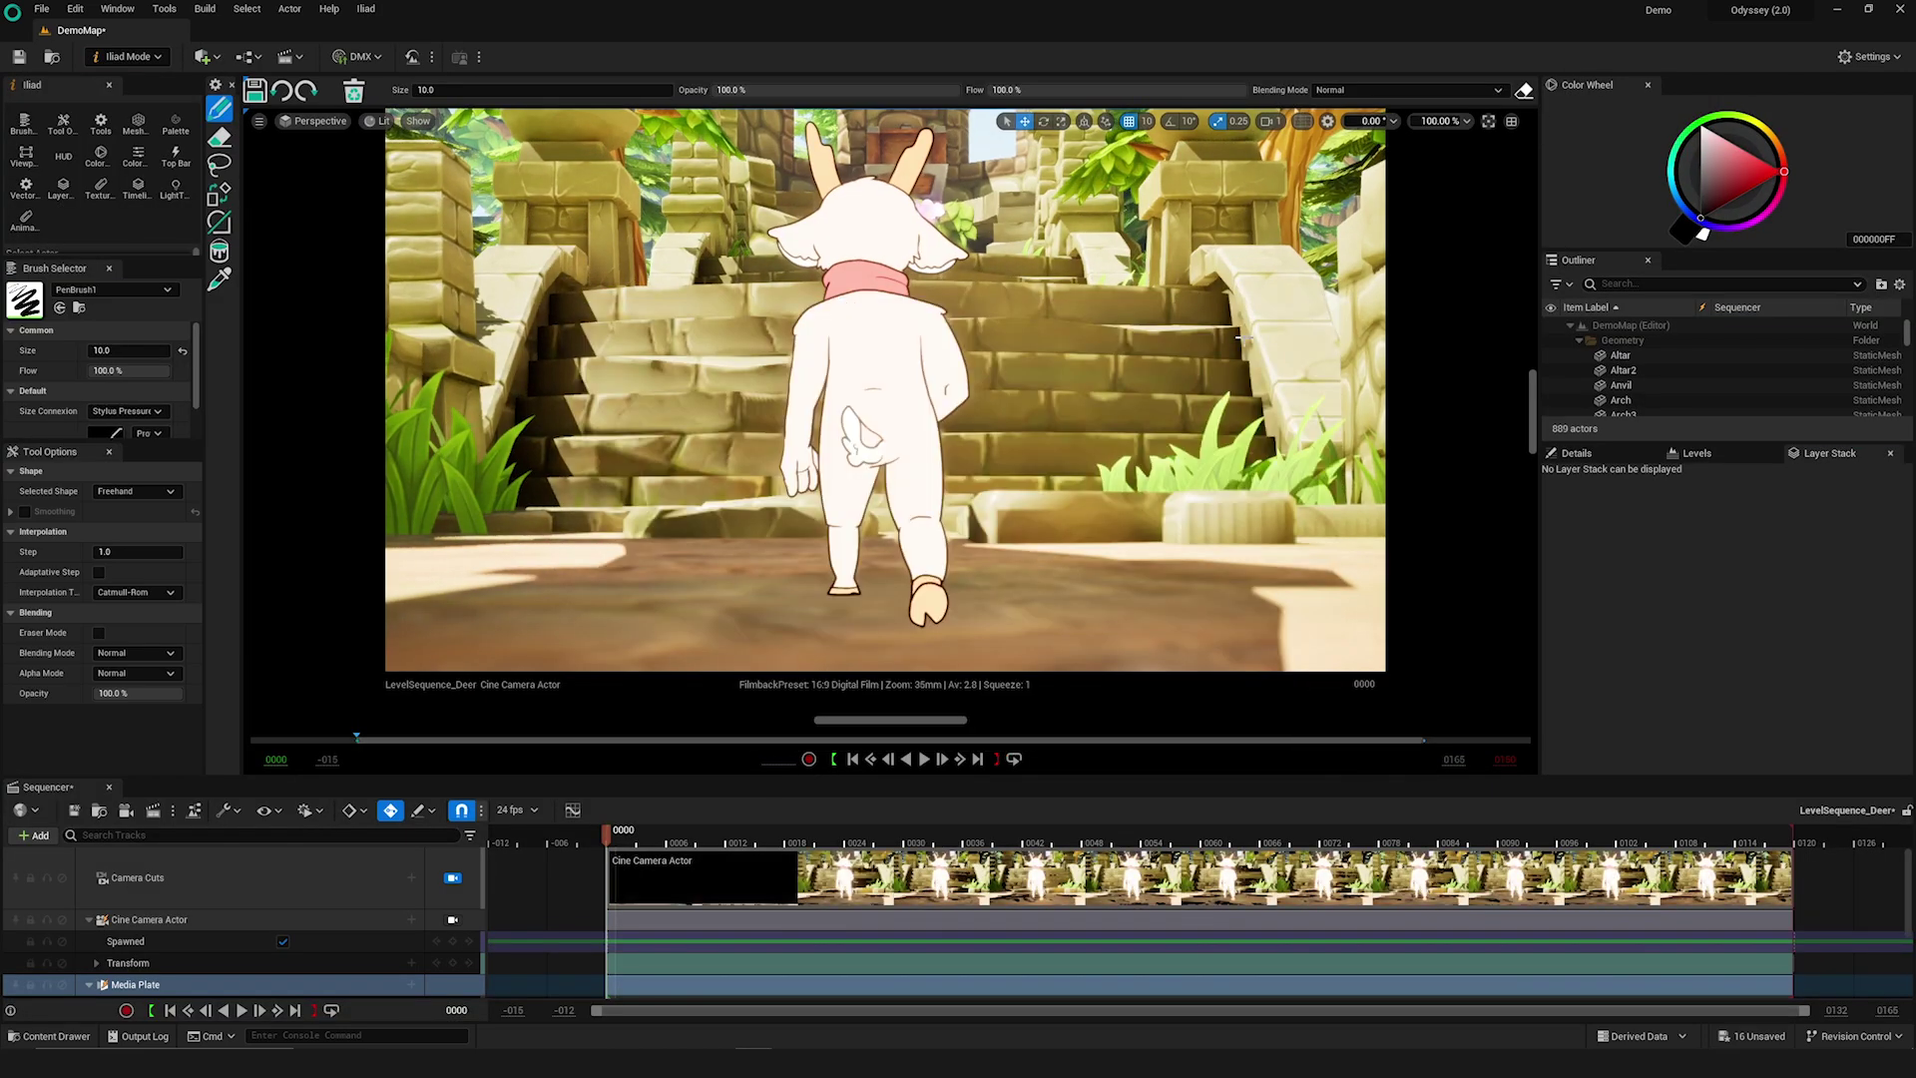
Pilot the cine camera and key it moving closer to the stairs later in the shot
left_click(452, 919)
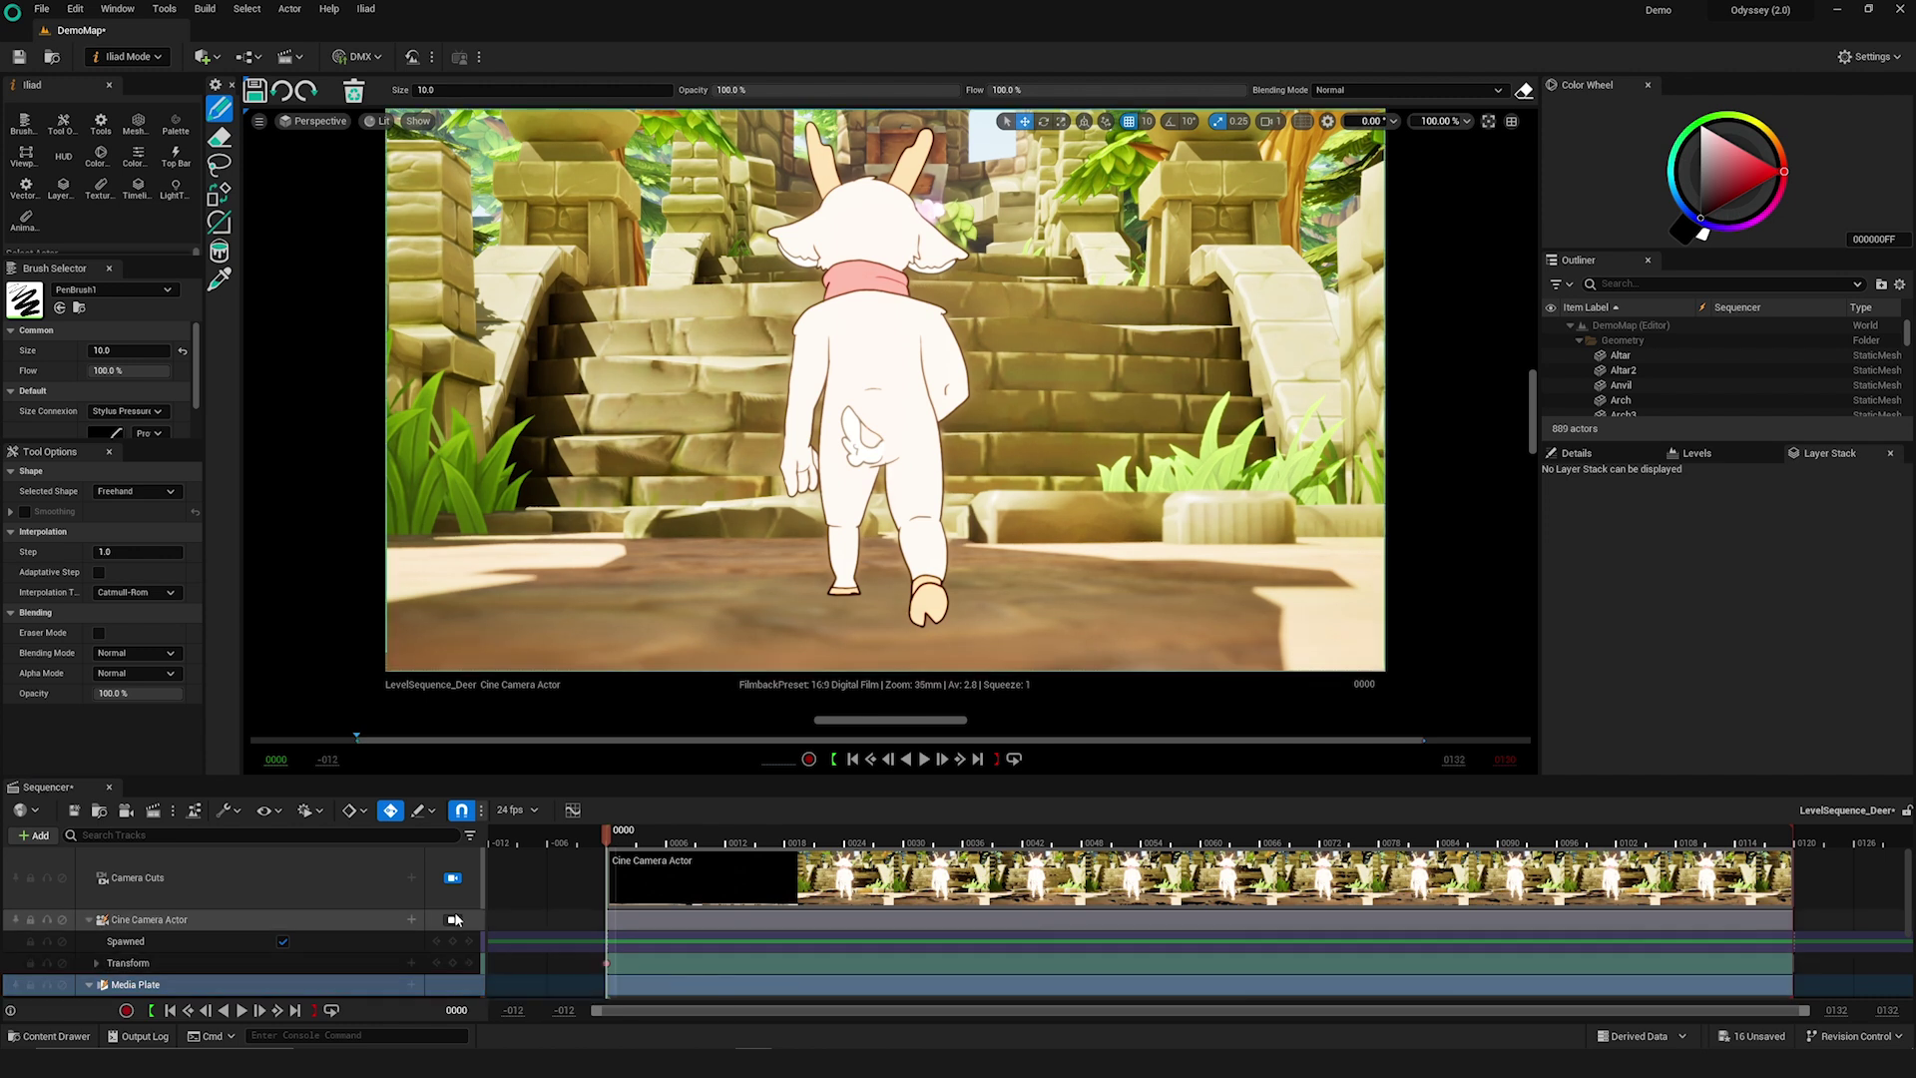
key("space")
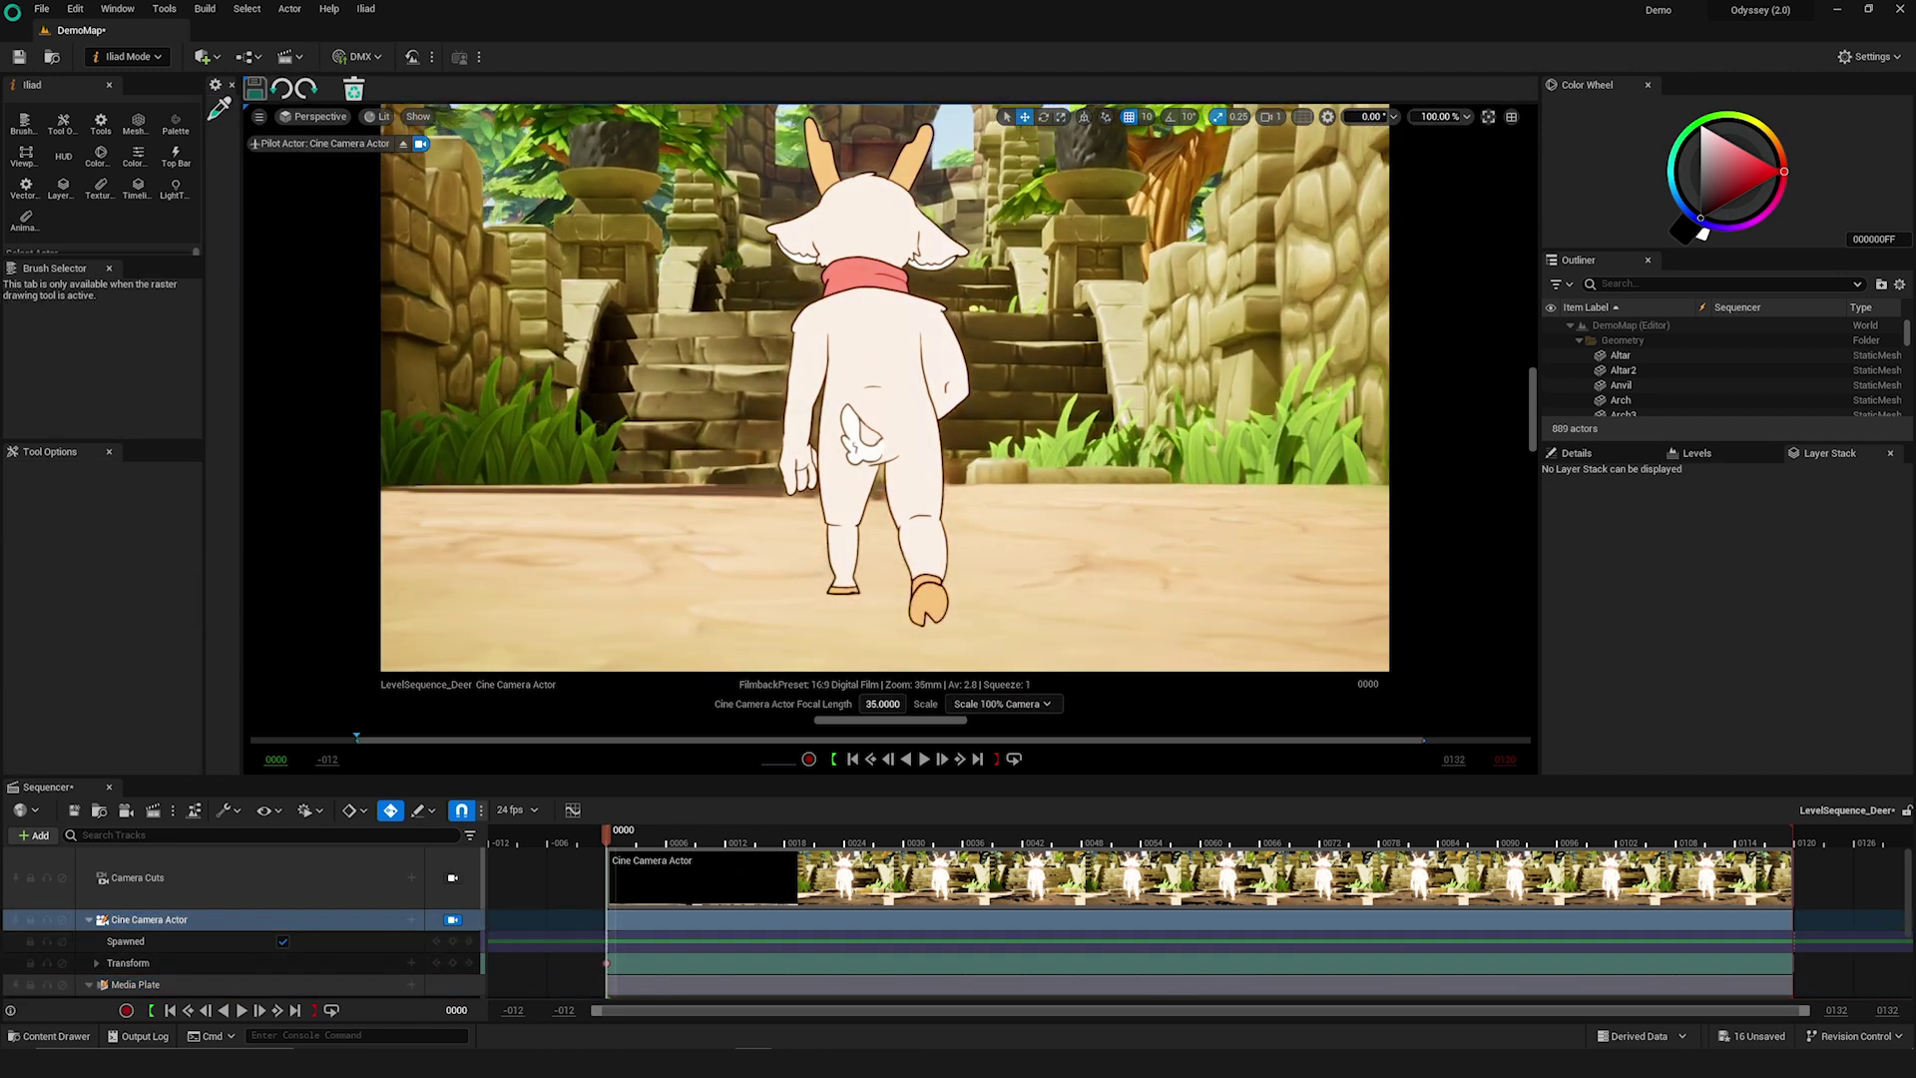
left_click(456, 944)
left_click_drag(886, 555, 932, 540)
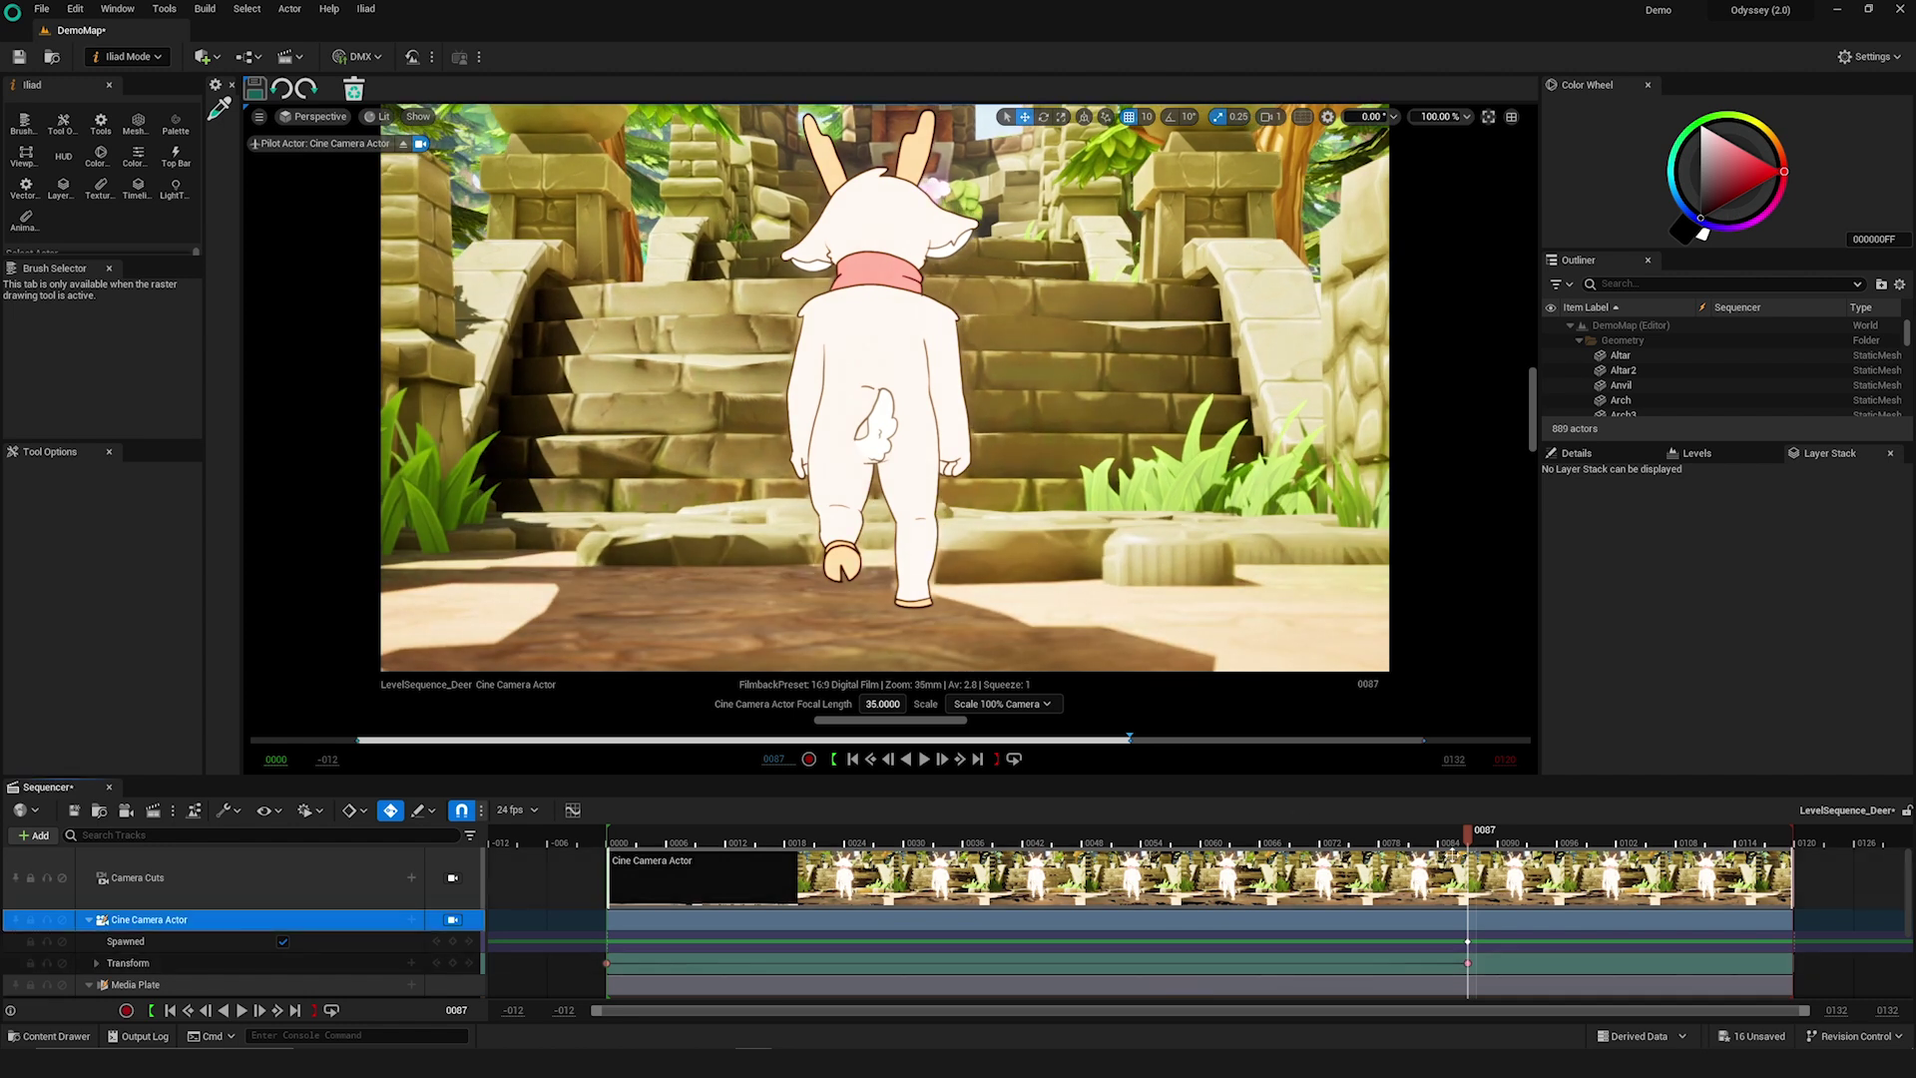
Rewind and play the shot, then replay it in Unlit view mode
left_click_drag(1468, 831, 606, 831)
key("b")
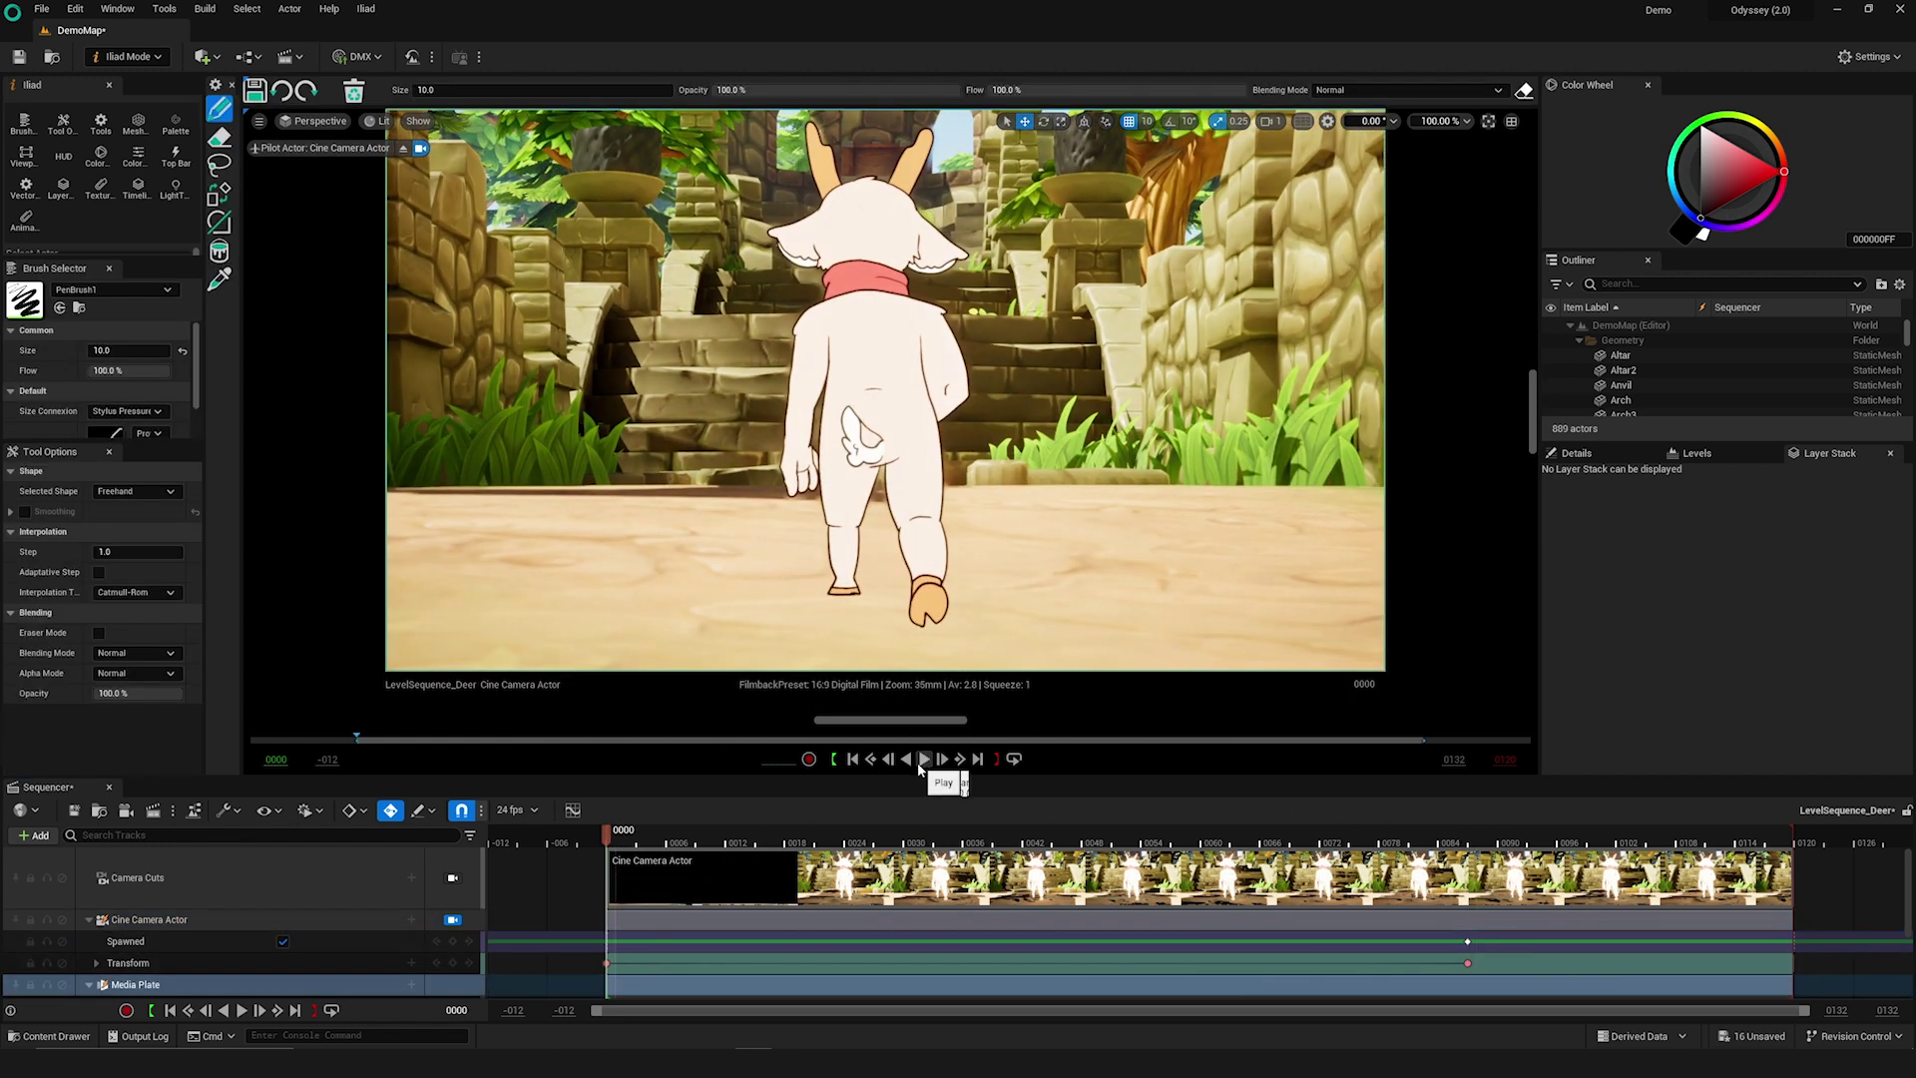
left_click(923, 759)
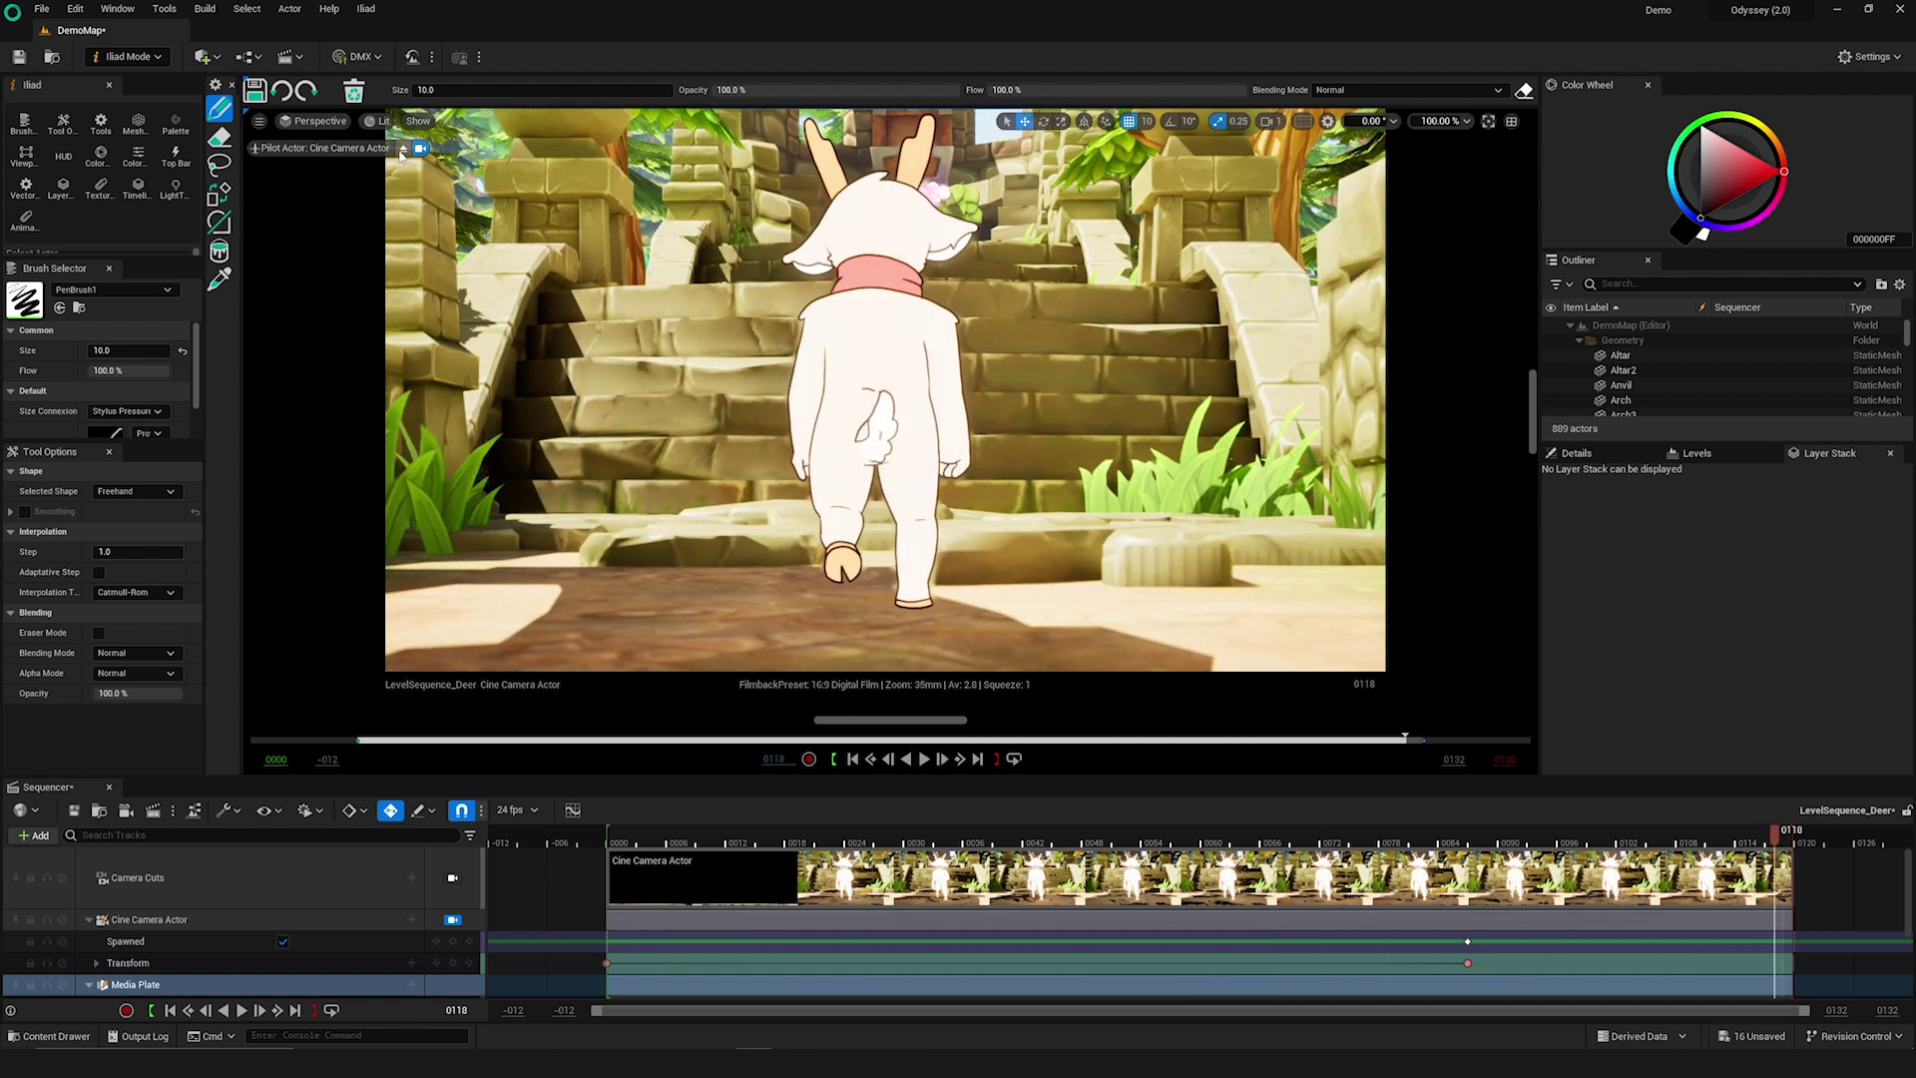
left_click(388, 120)
left_click(434, 201)
left_click(615, 842)
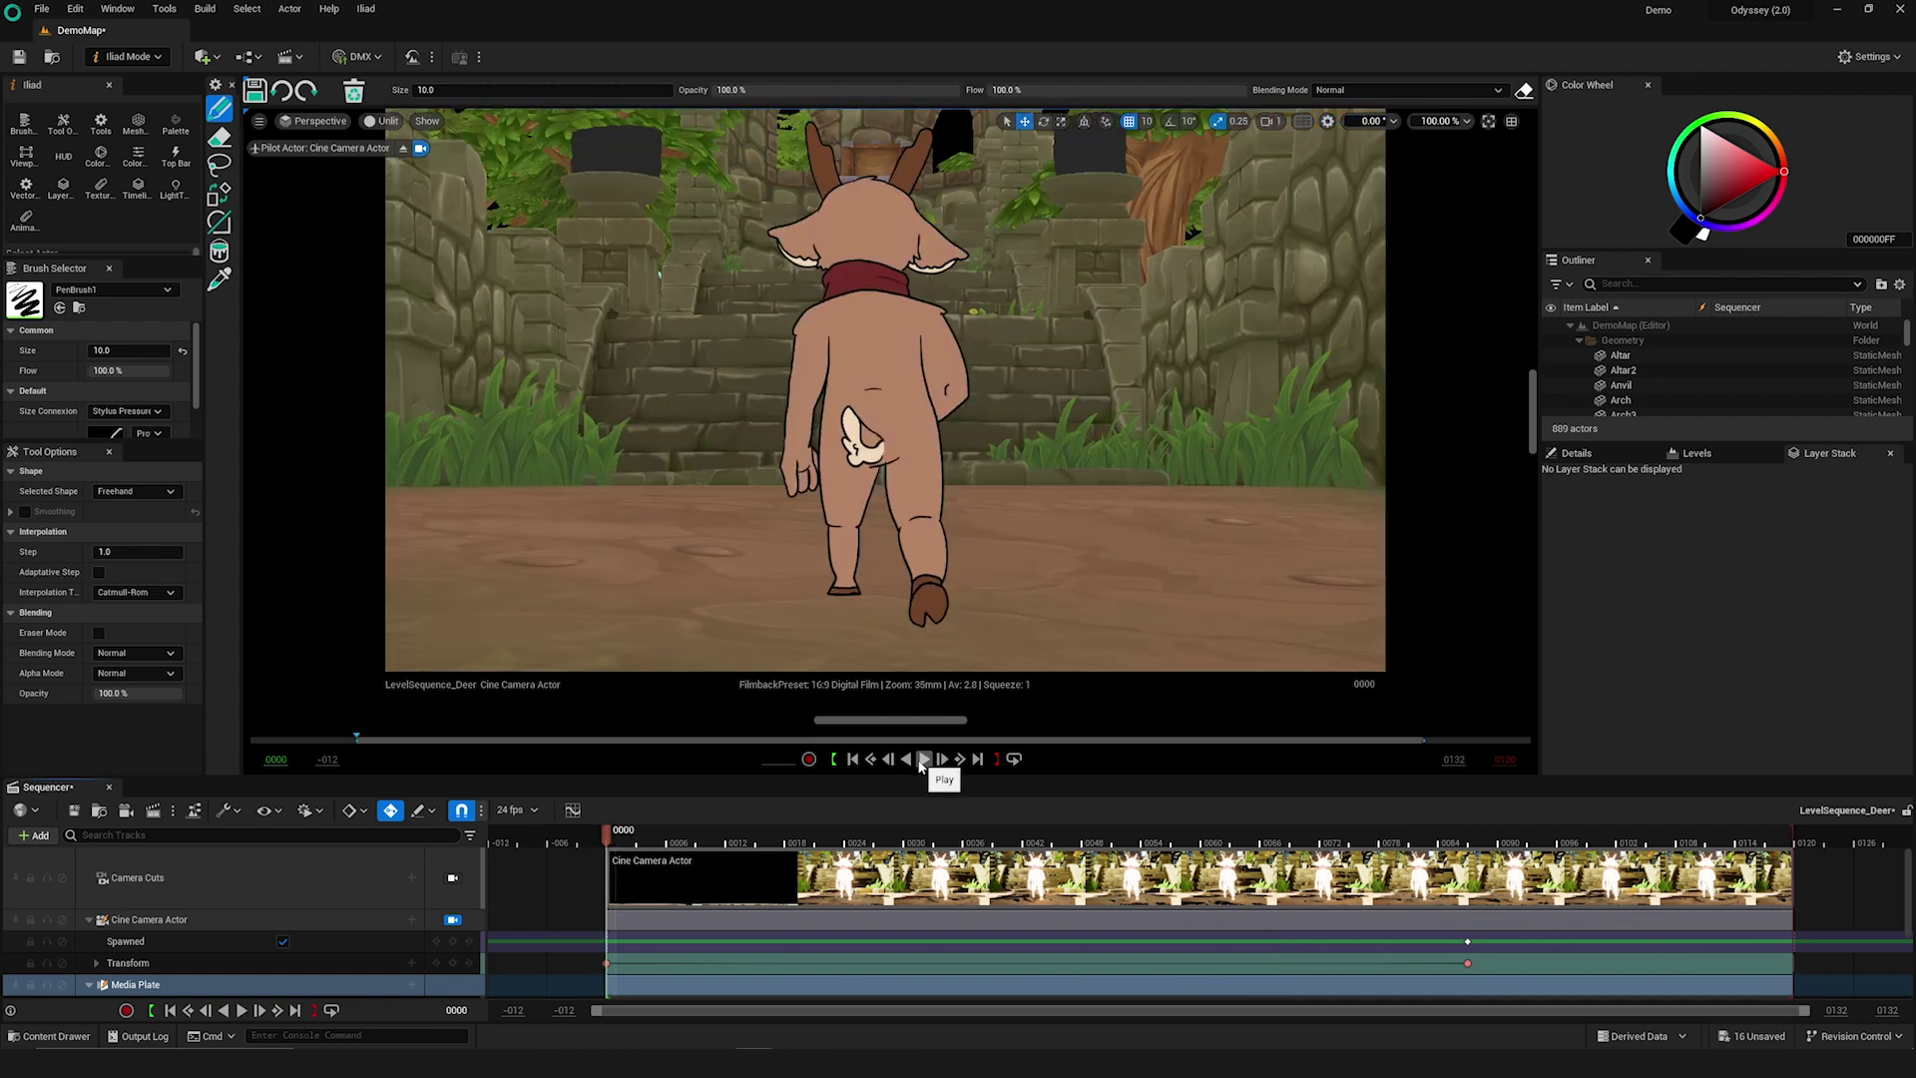
left_click(922, 760)
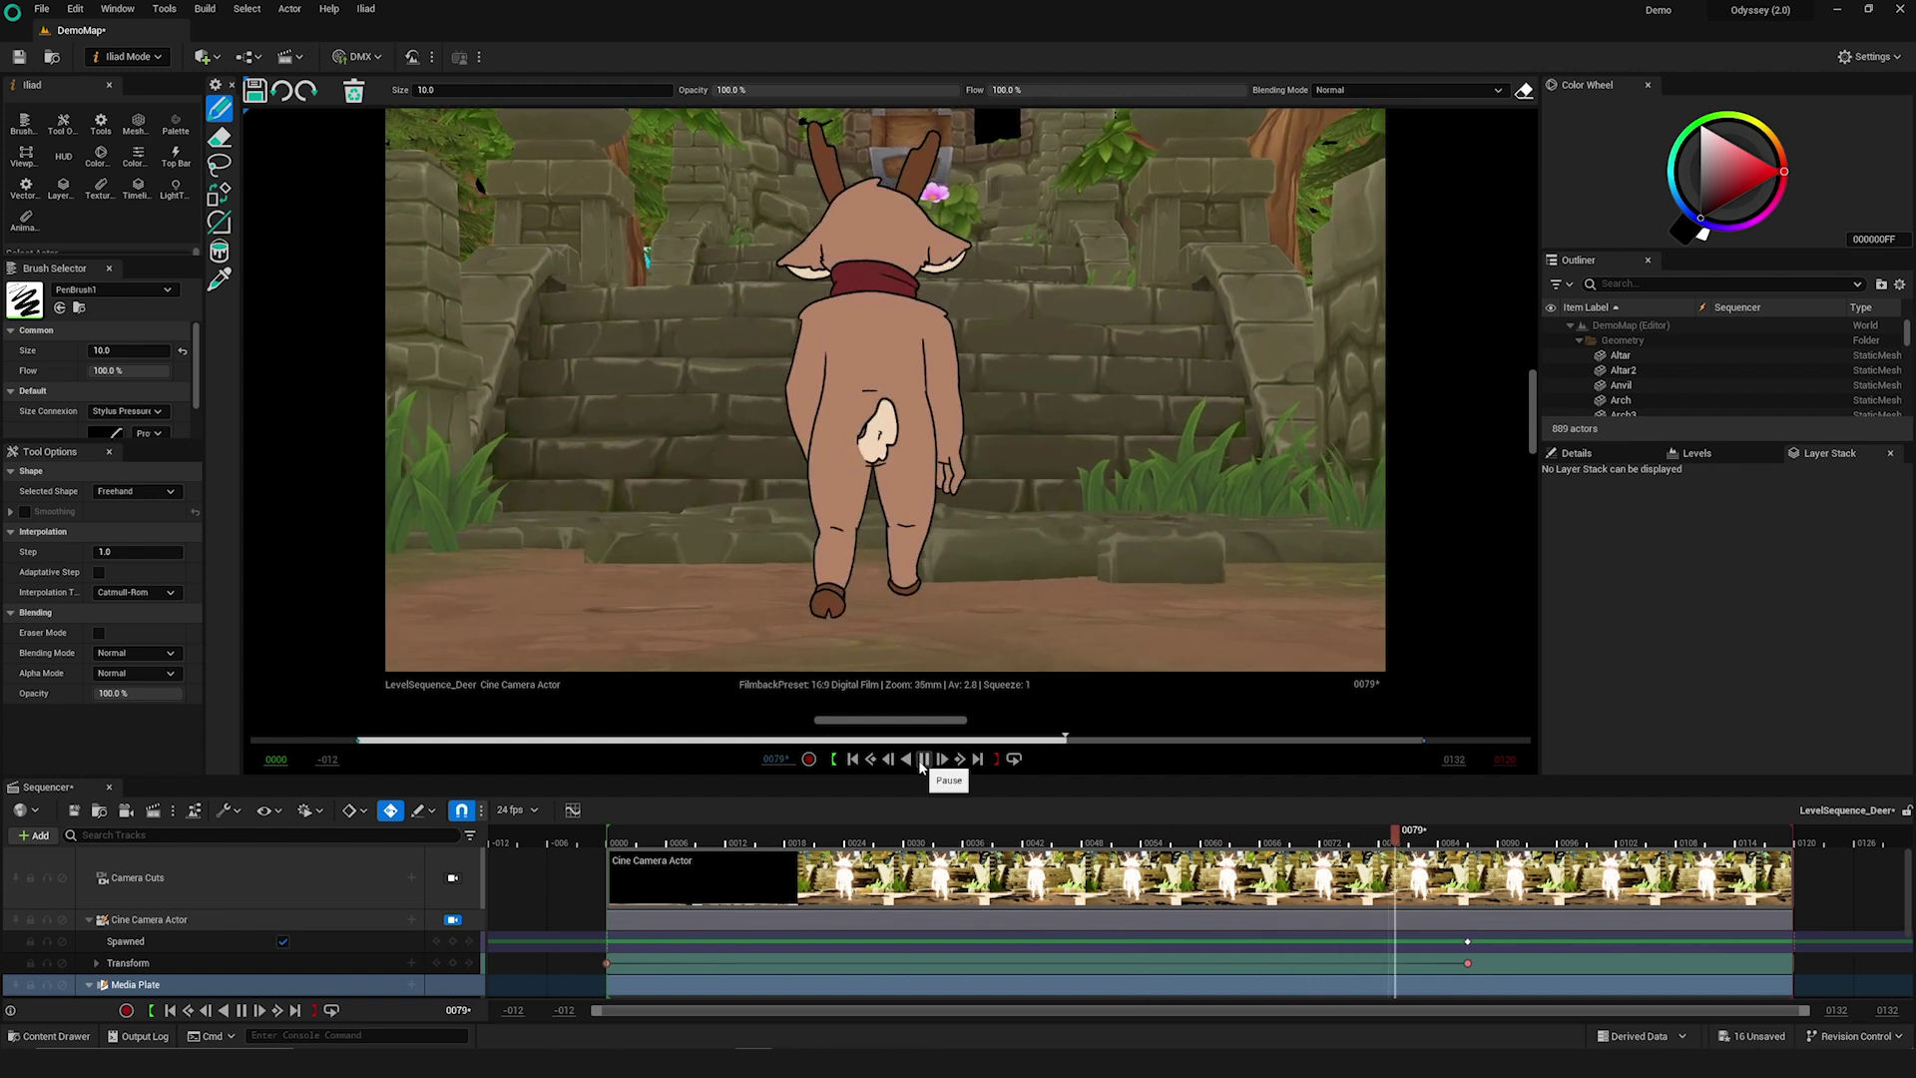
Pause the deer shot, sketch on the swordsman's shoulder, and create the picnic_bear_color storyboard
left_click(923, 759)
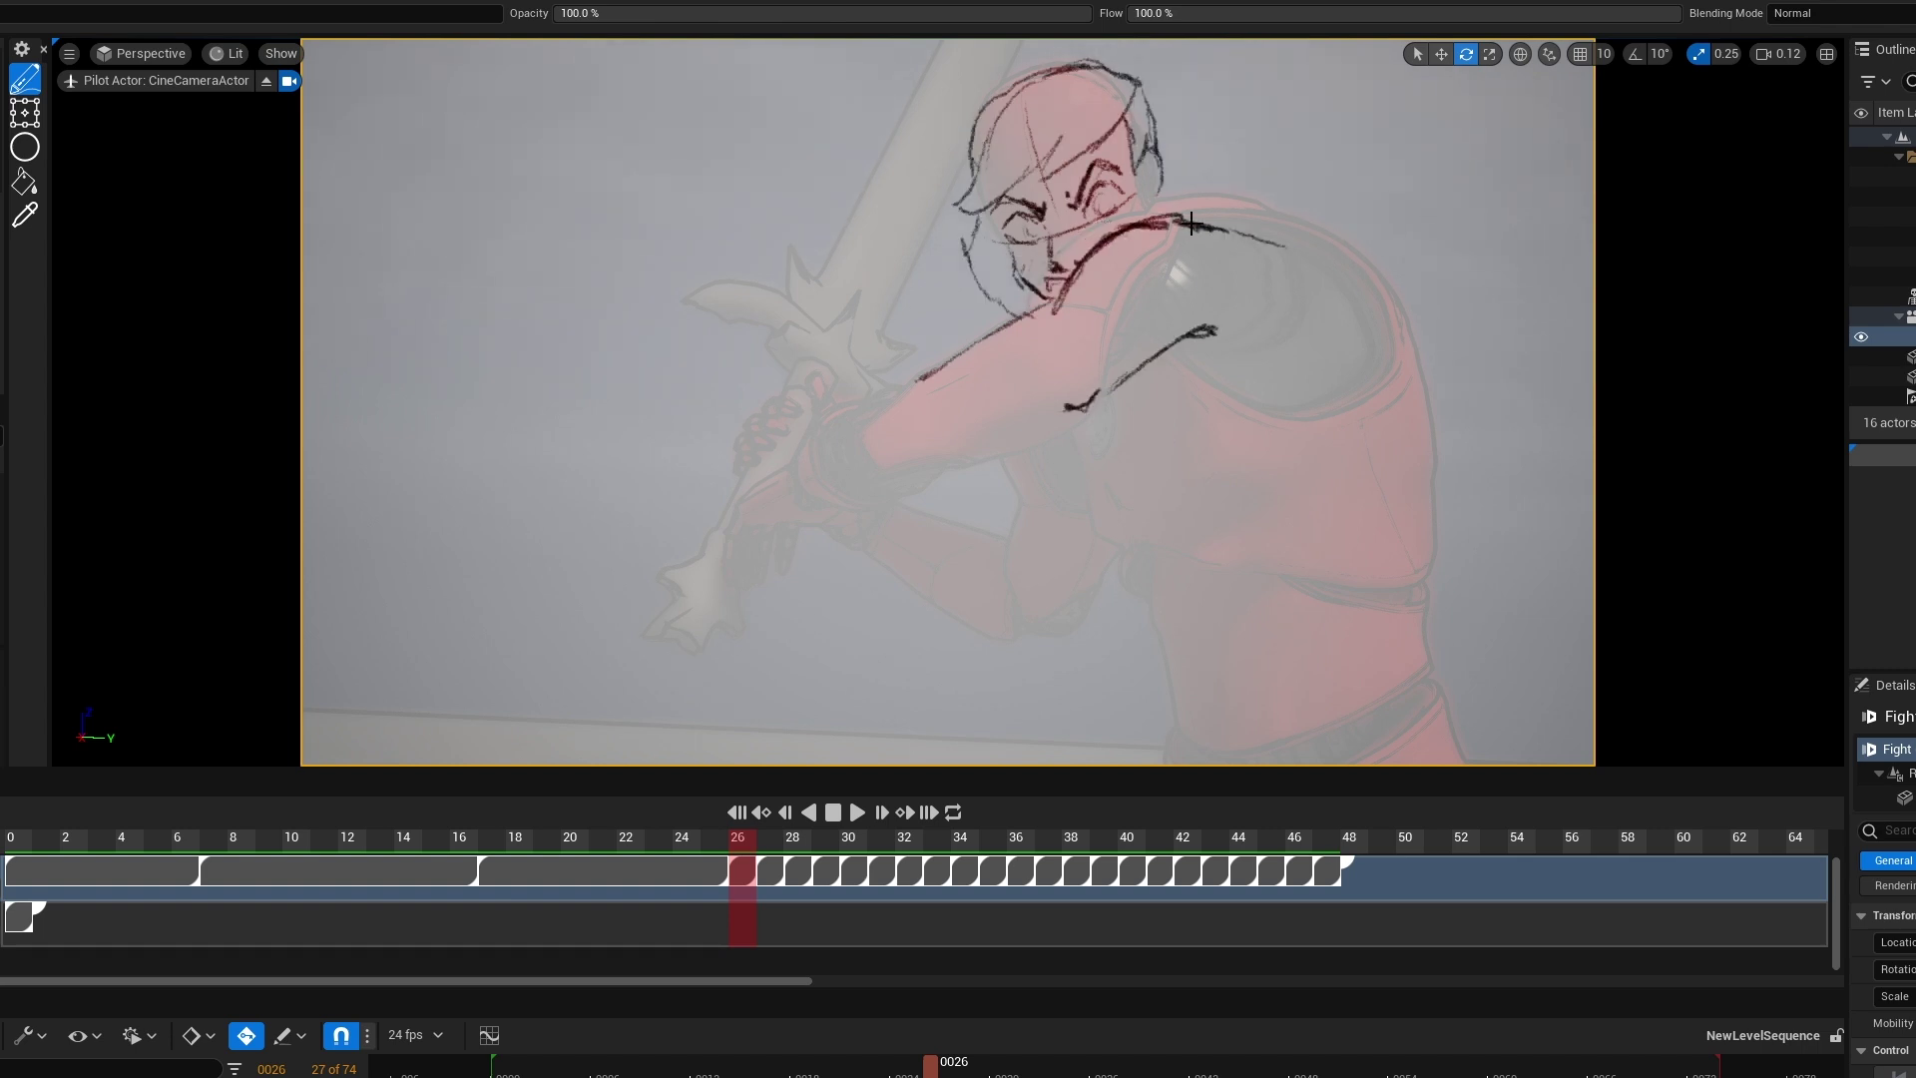
left_click_drag(1193, 224, 1288, 392)
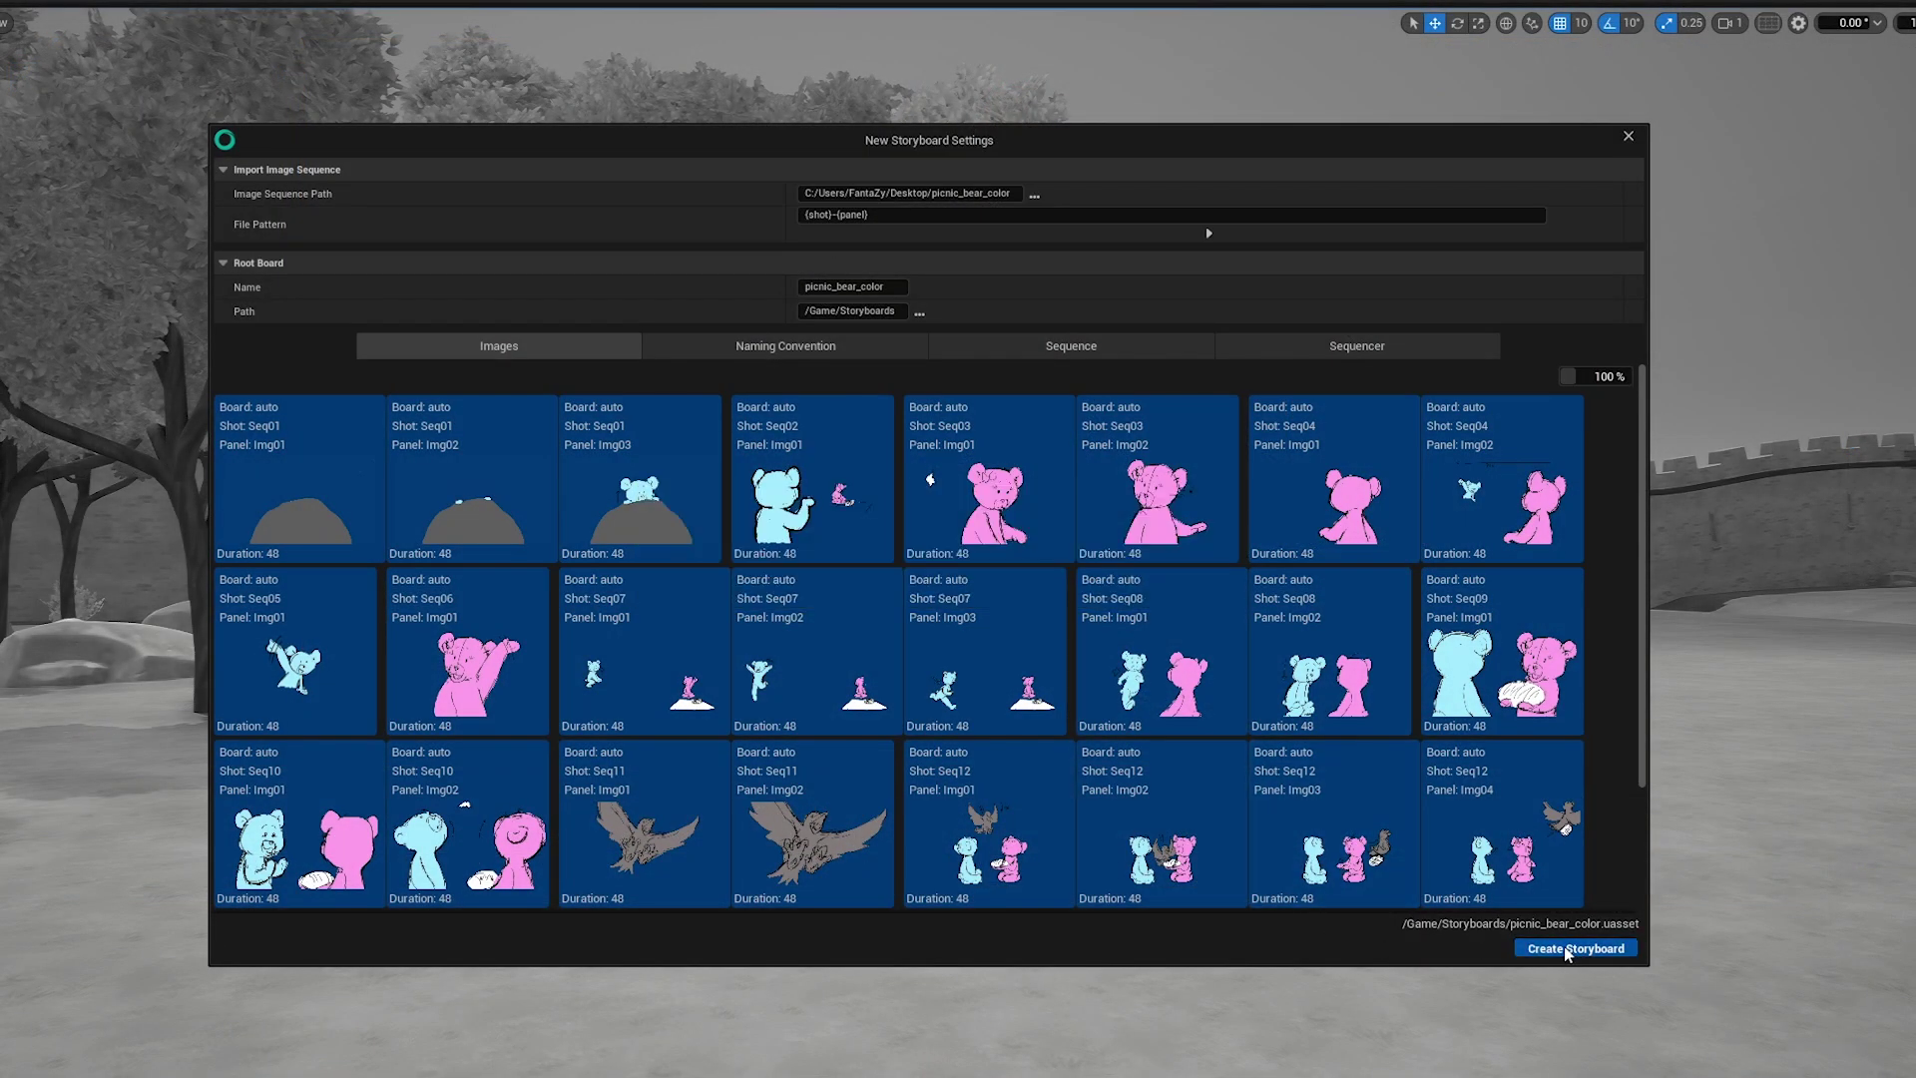
left_click(1569, 949)
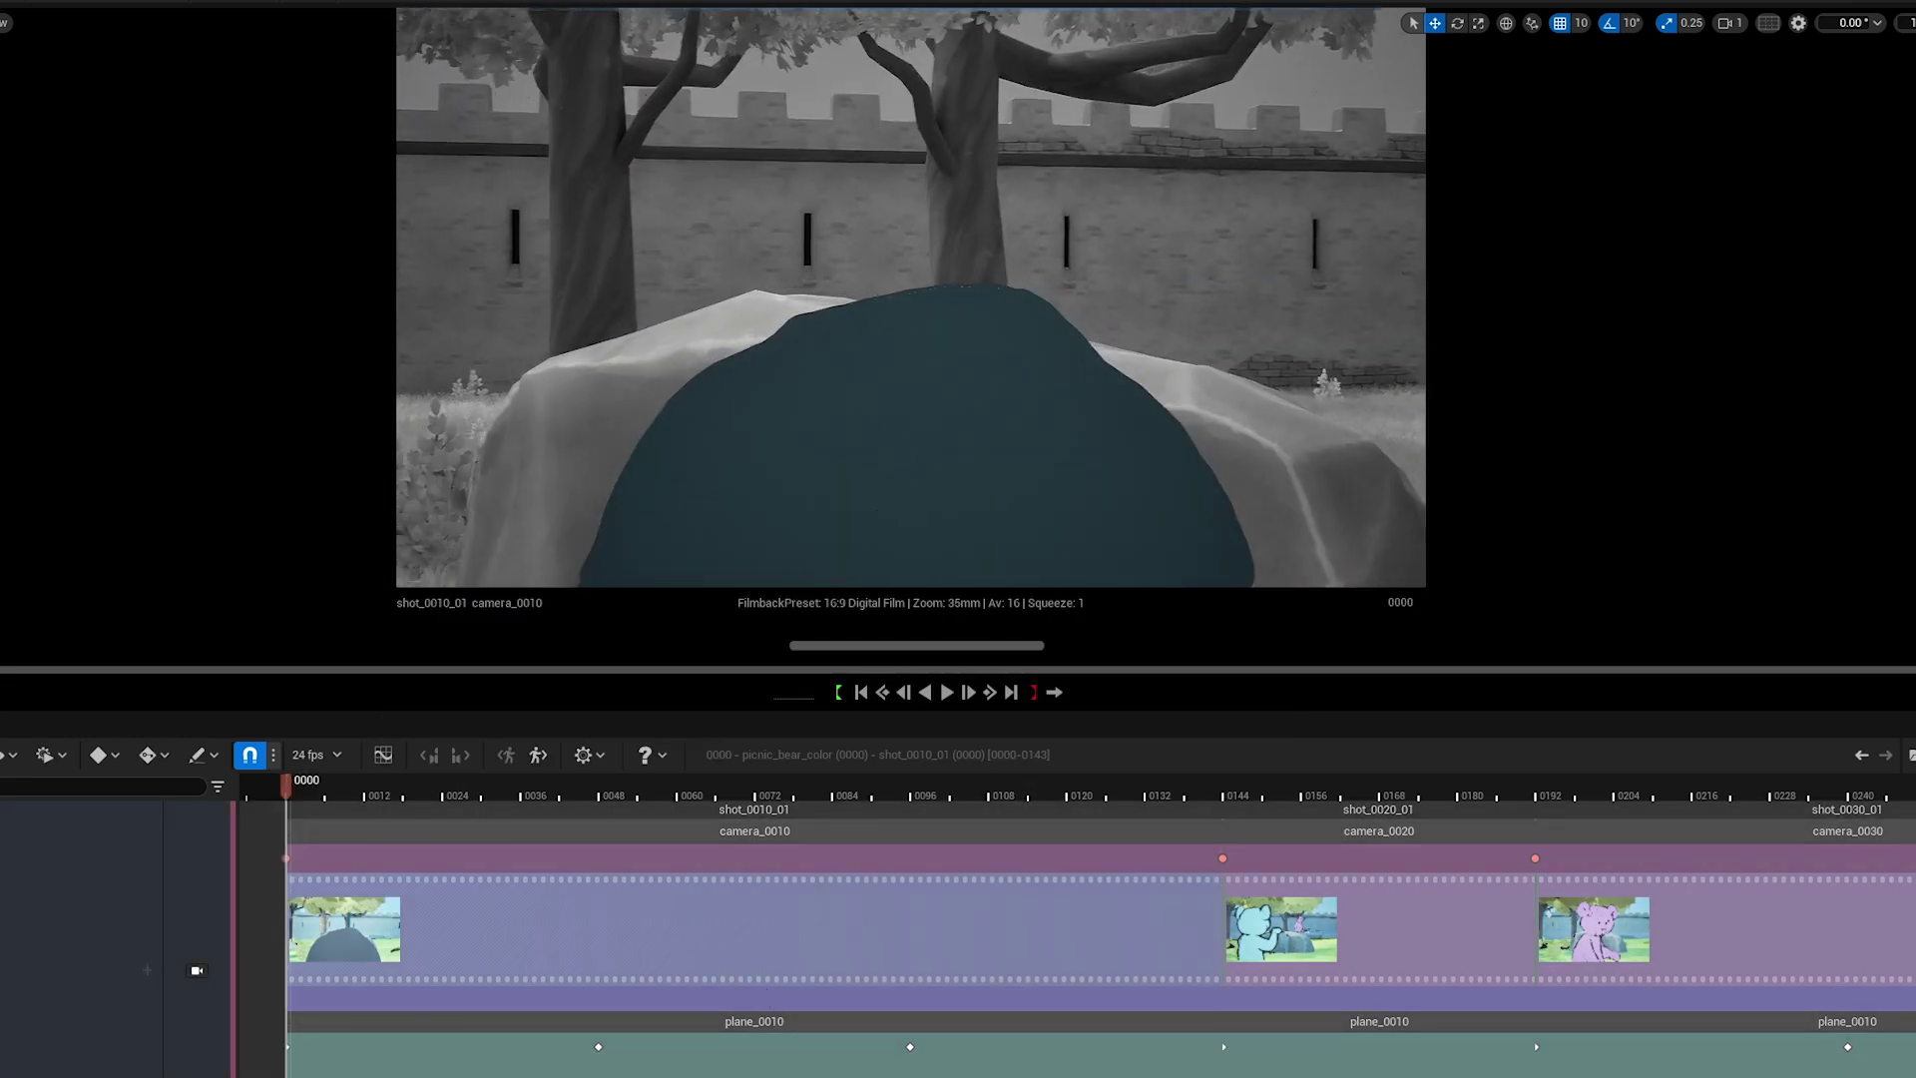
Push plane_0010 back to distance 998 behind the rock and reframe shot_0020's background
left_click(457, 1031)
left_click_drag(843, 648, 843, 653)
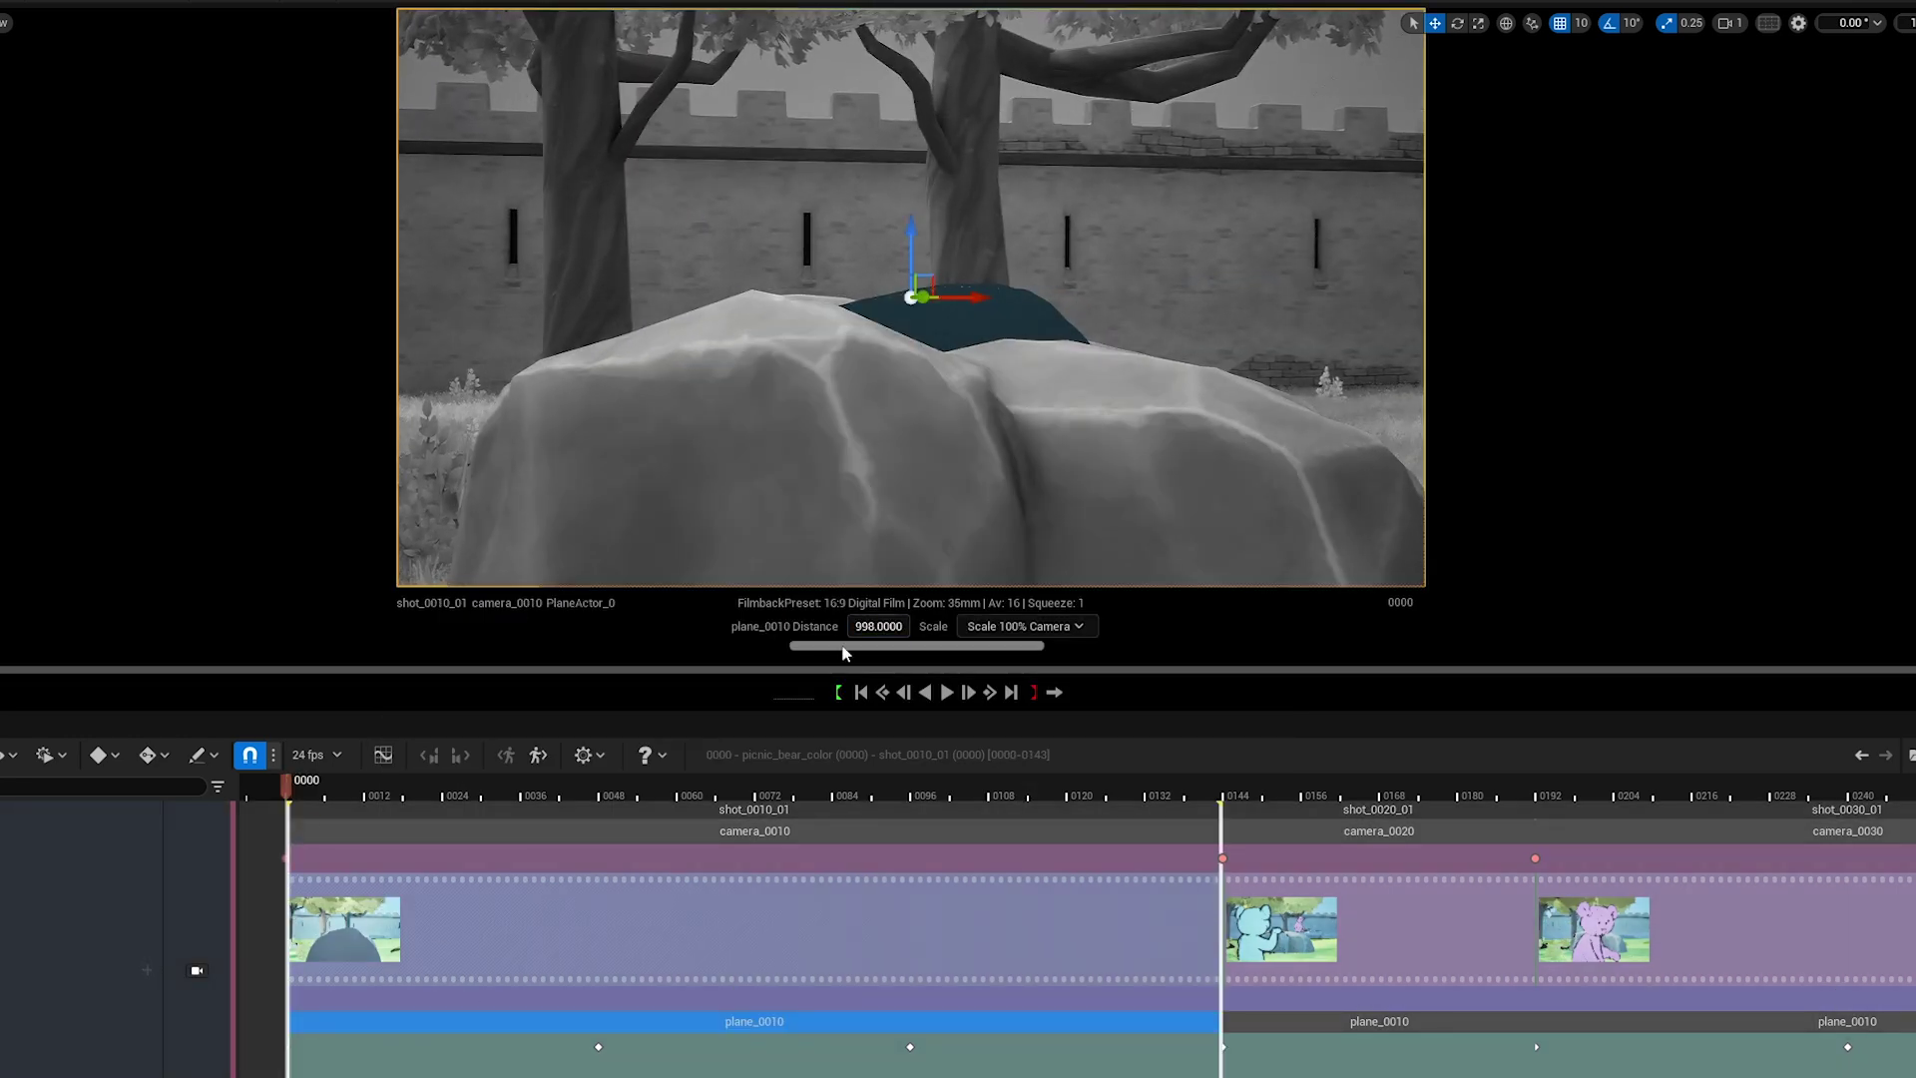
key("Left")
key("Left")
key("Left")
key("period")
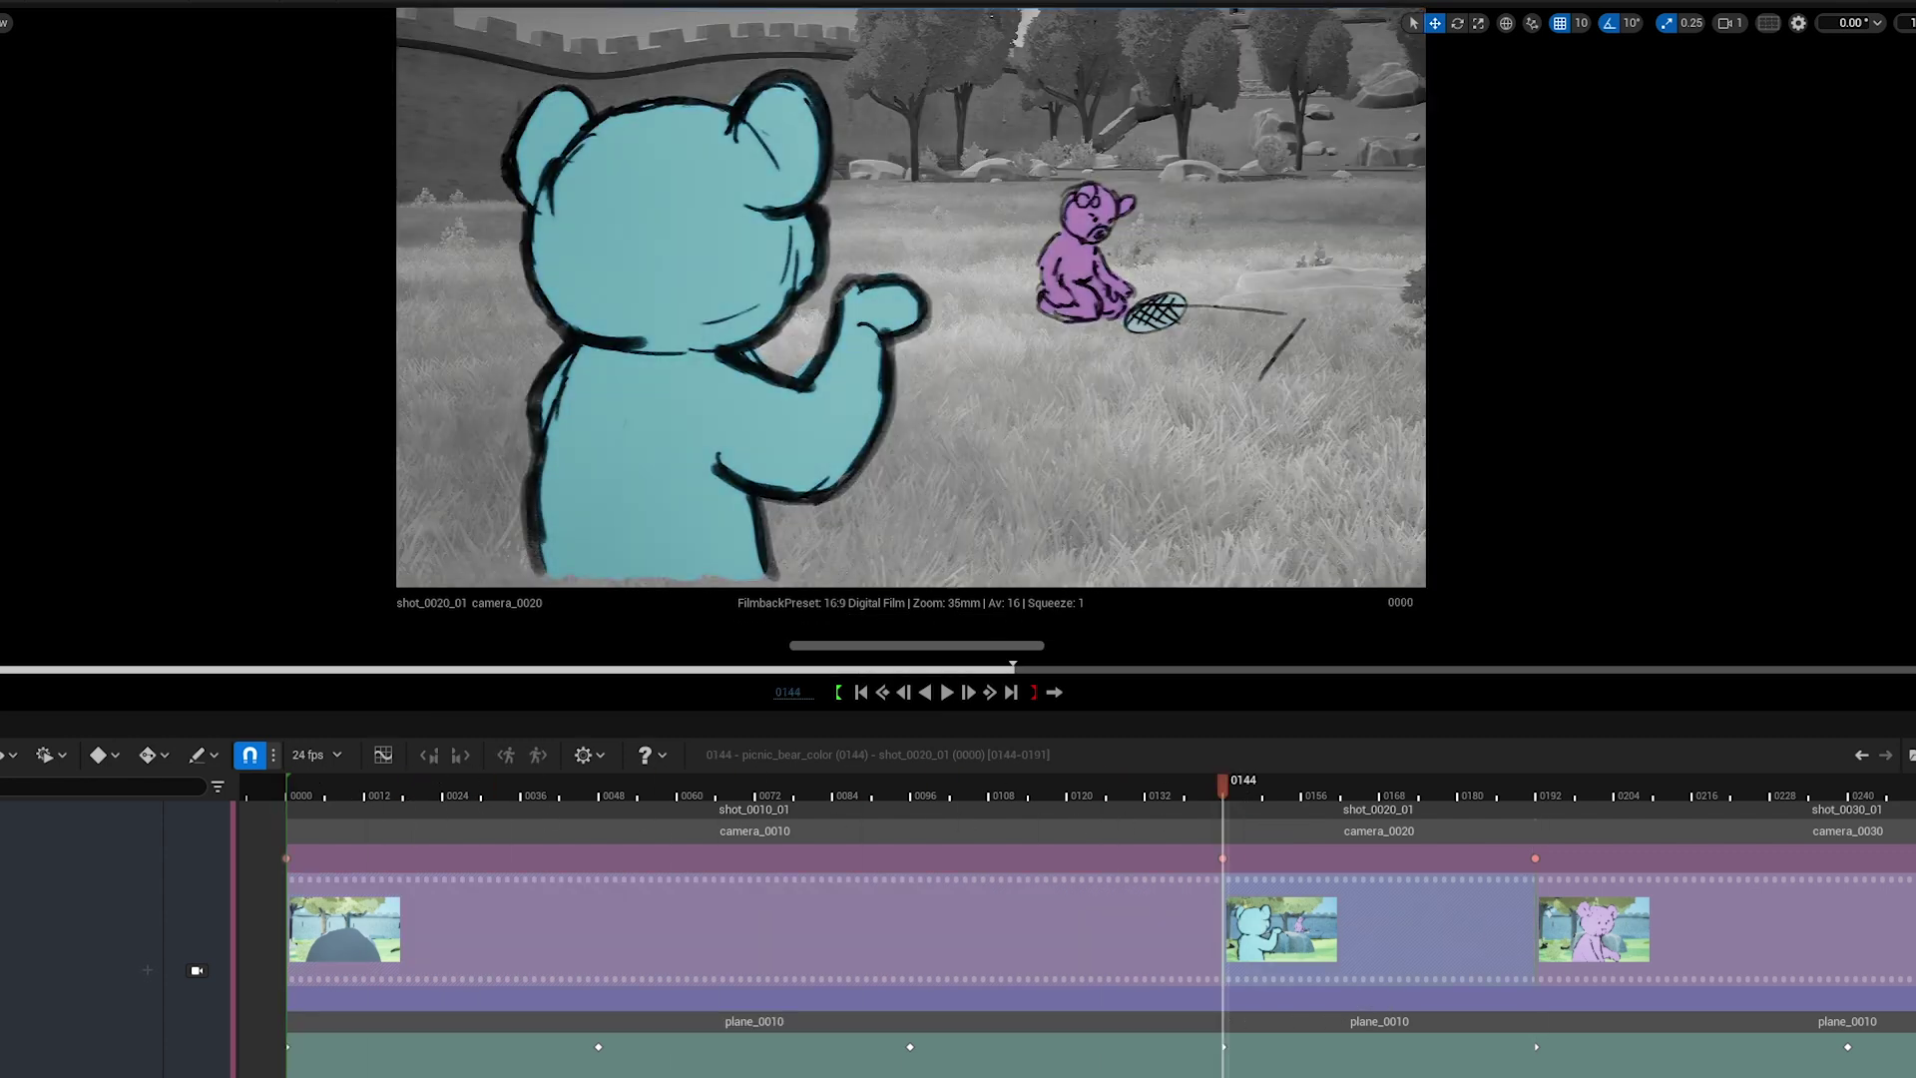
right_click_drag(1127, 461, 1128, 463)
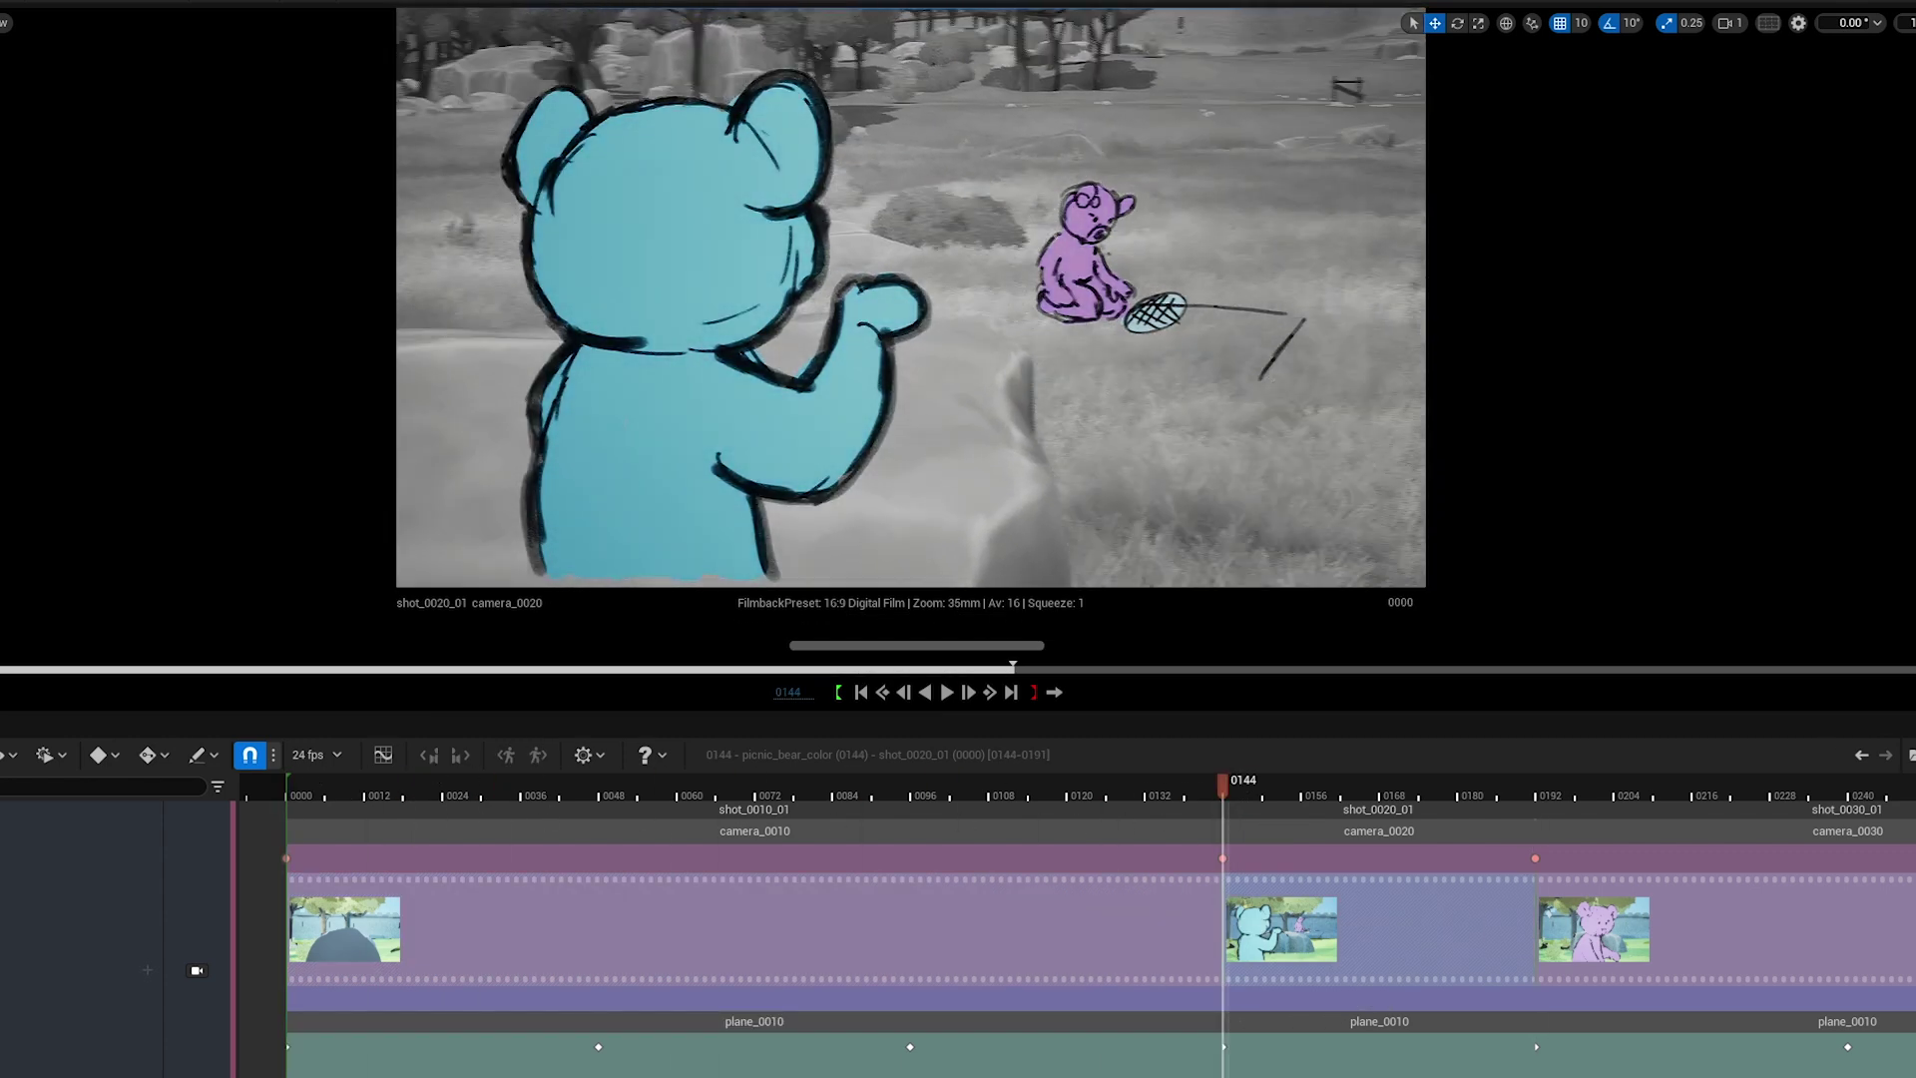
Lengthen camera_0030's focal length to 116 mm, then return to shot_0020
key("period")
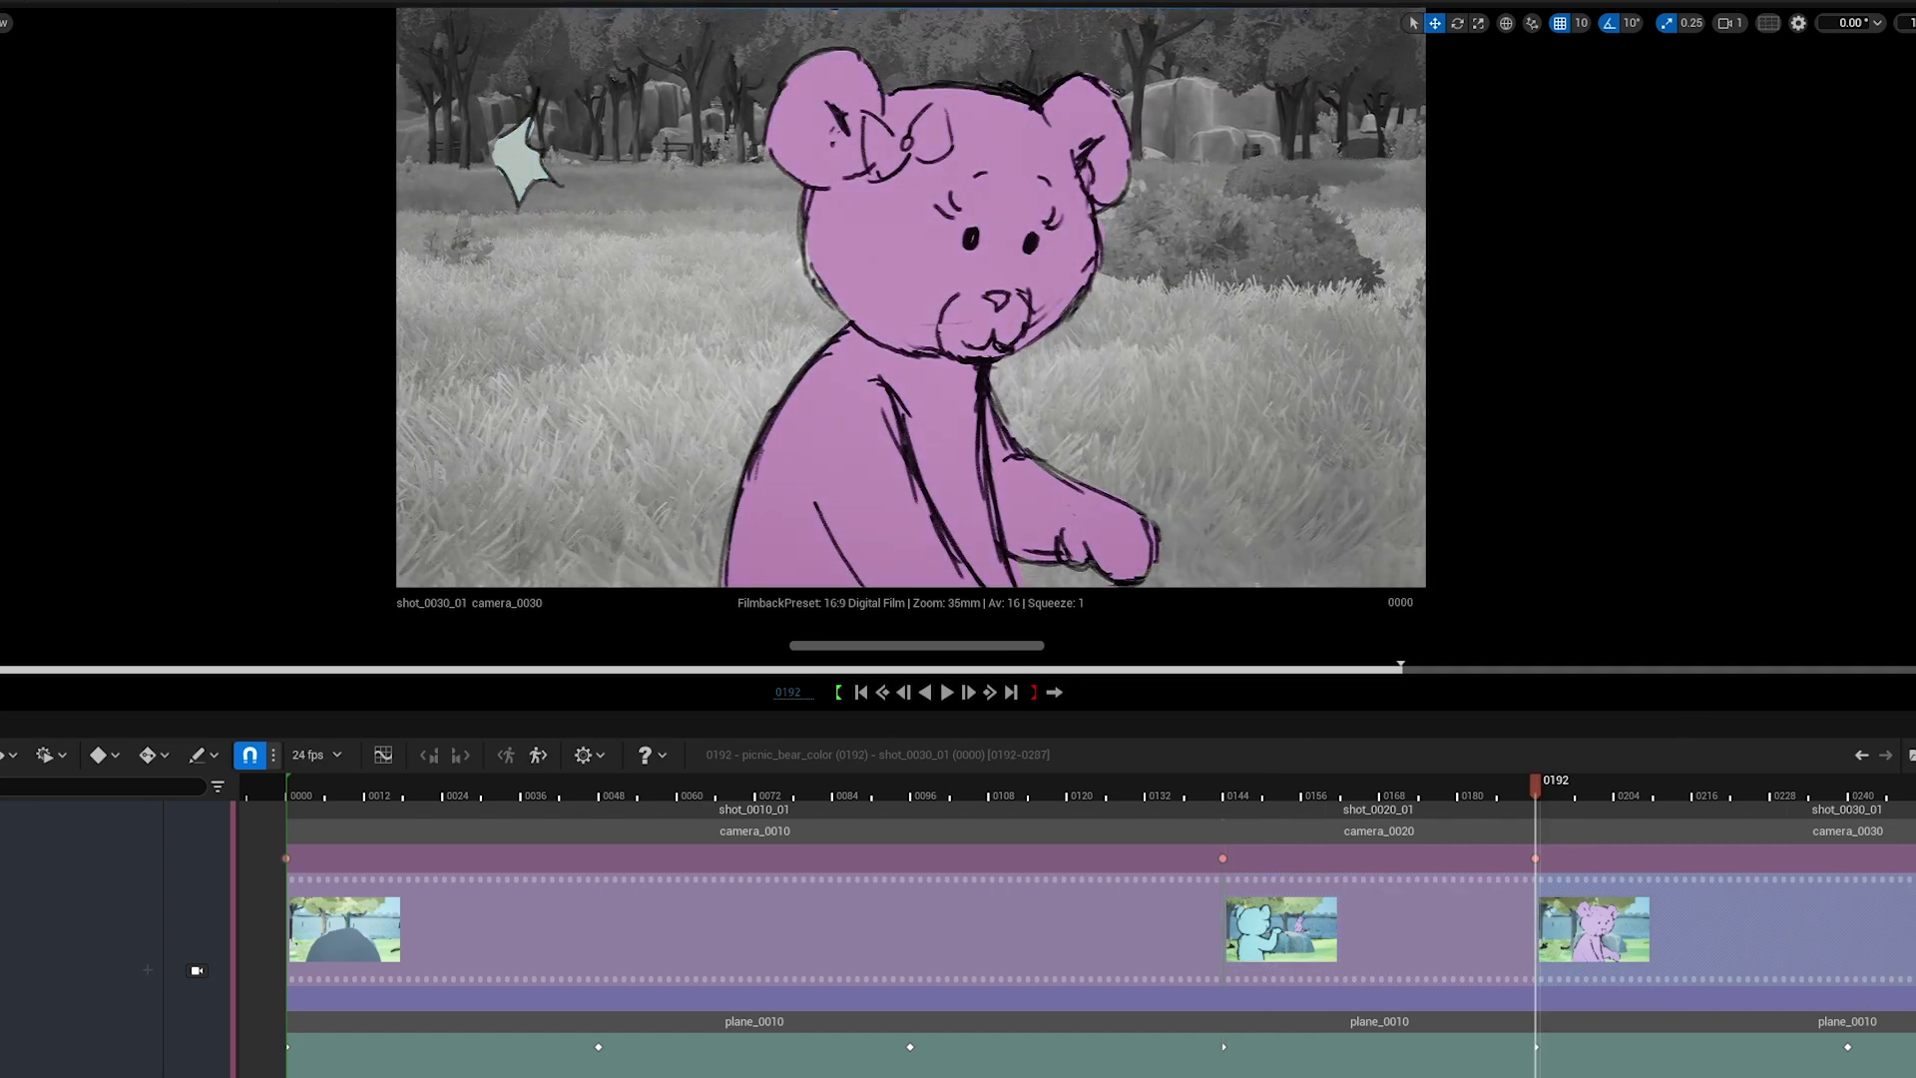
left_click(1652, 831)
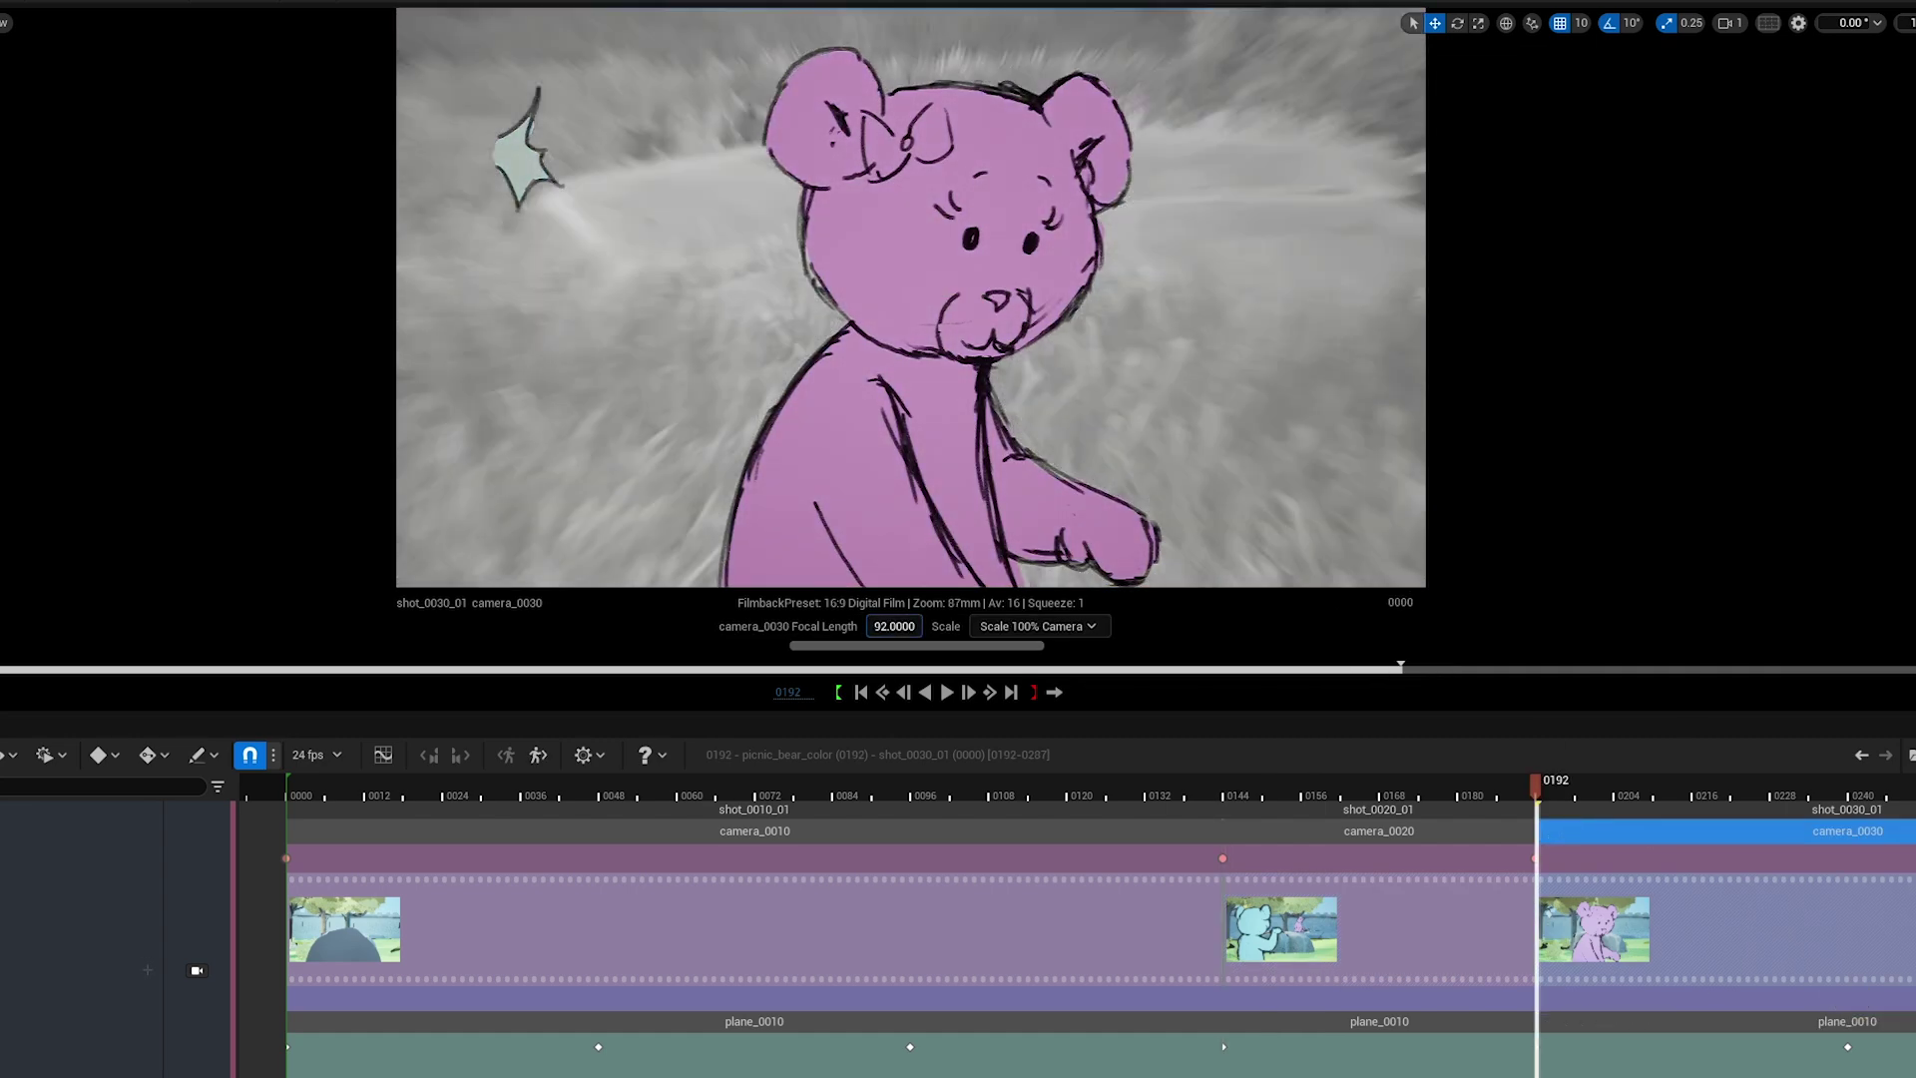
left_click_drag(894, 627, 943, 626)
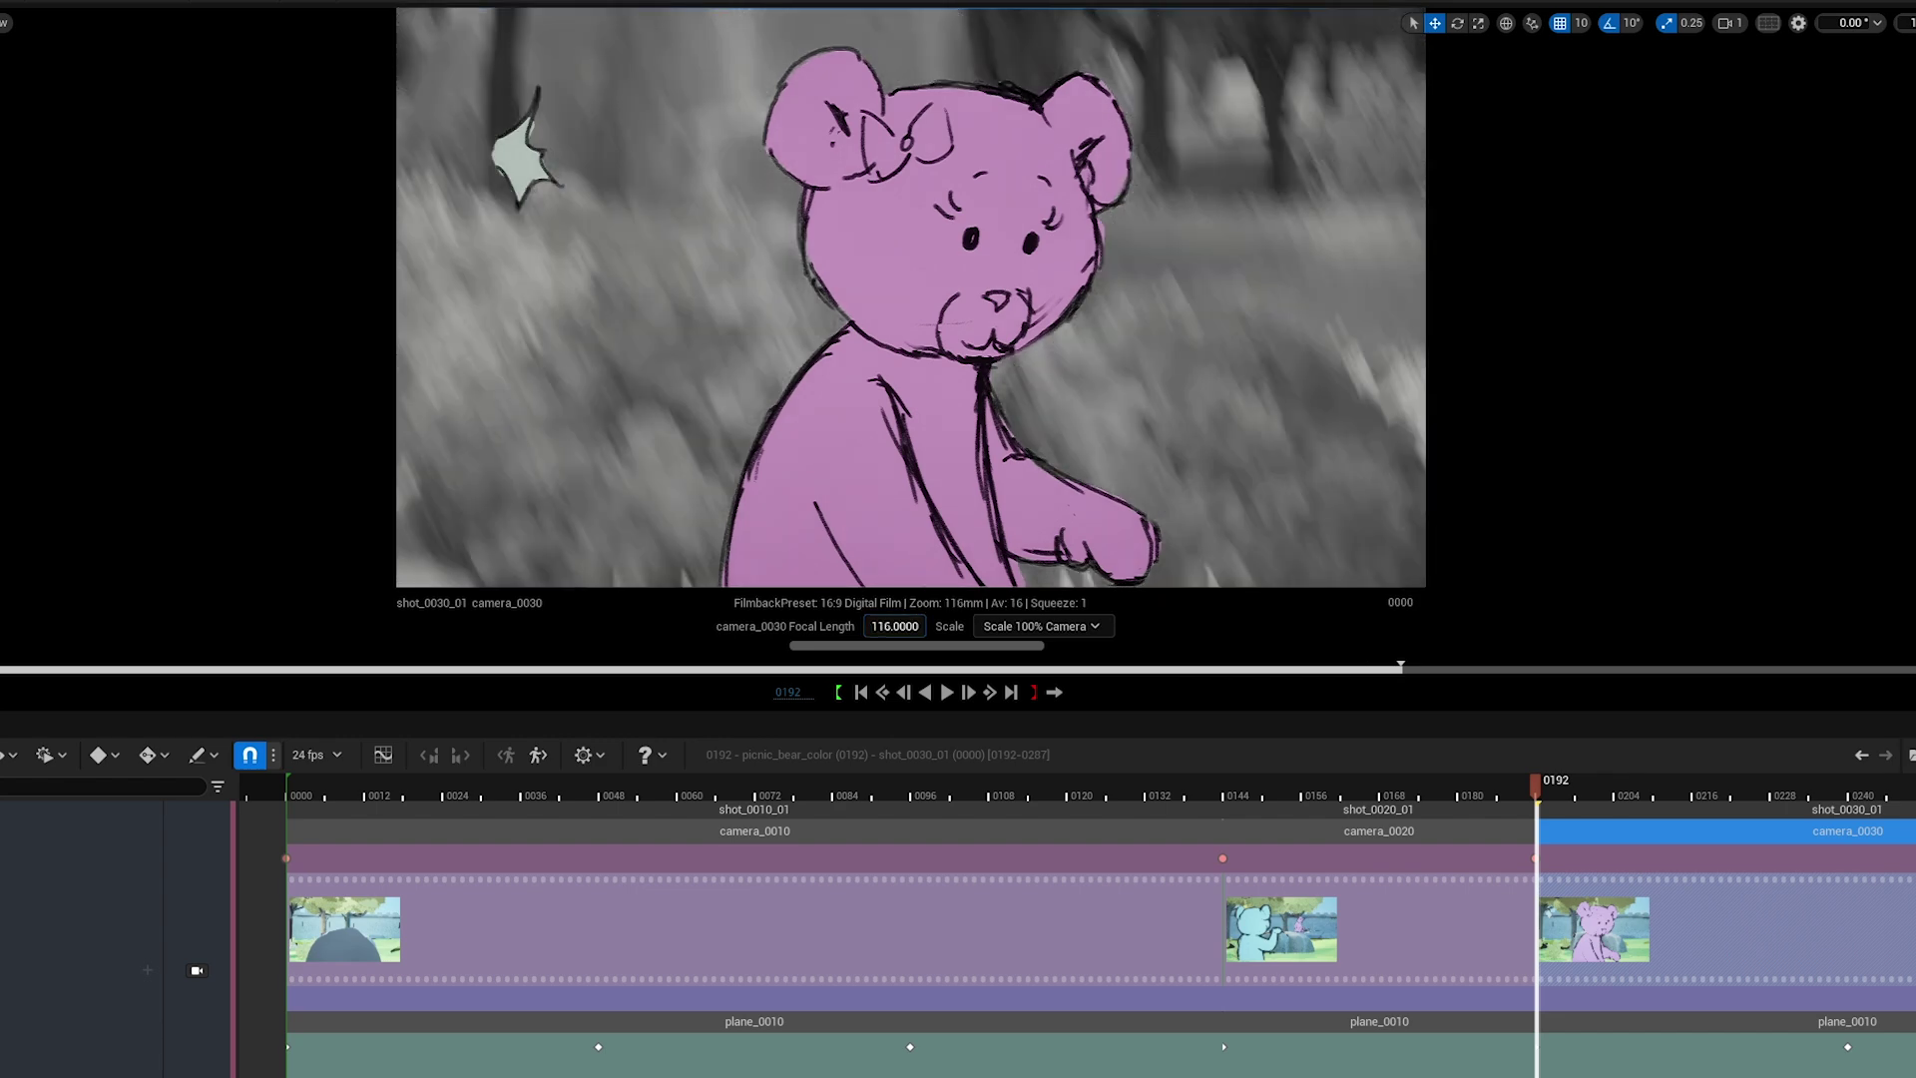
scroll(1196, 1035, "down", 5)
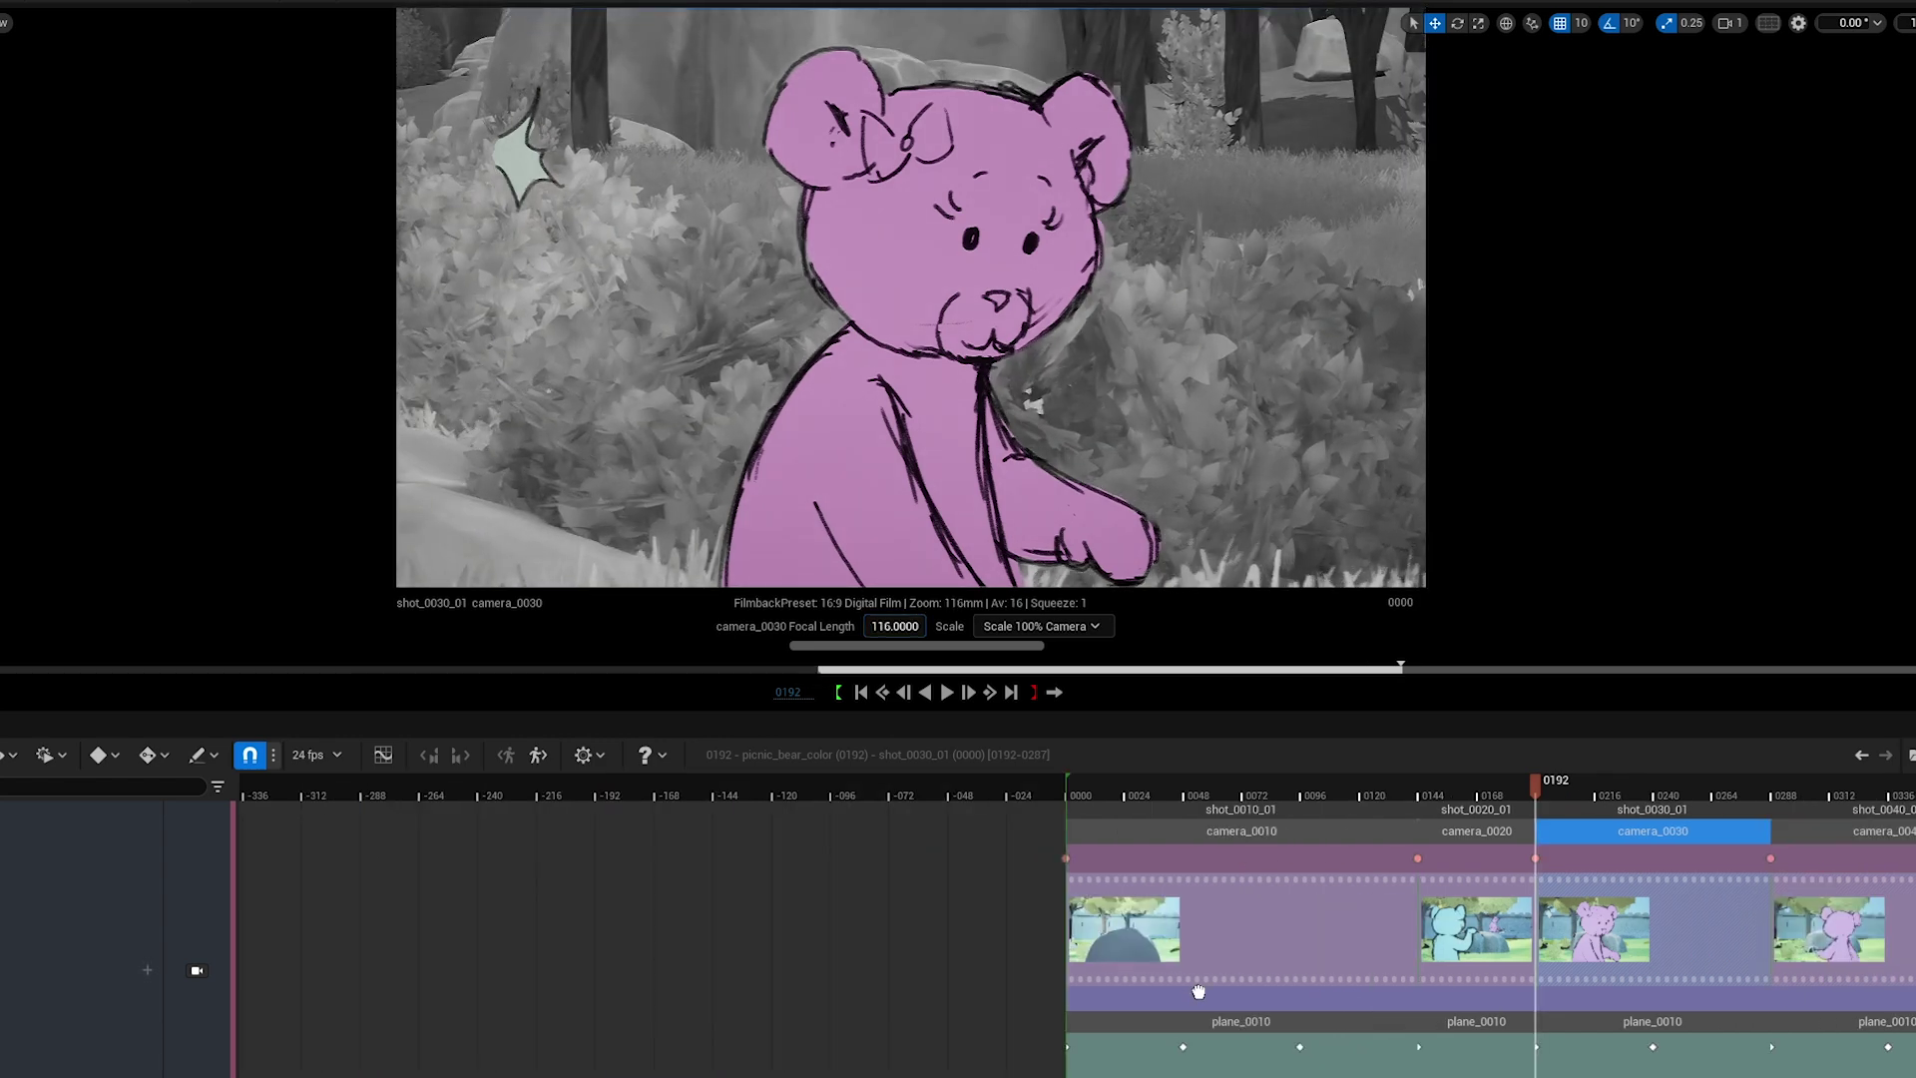
key("Up")
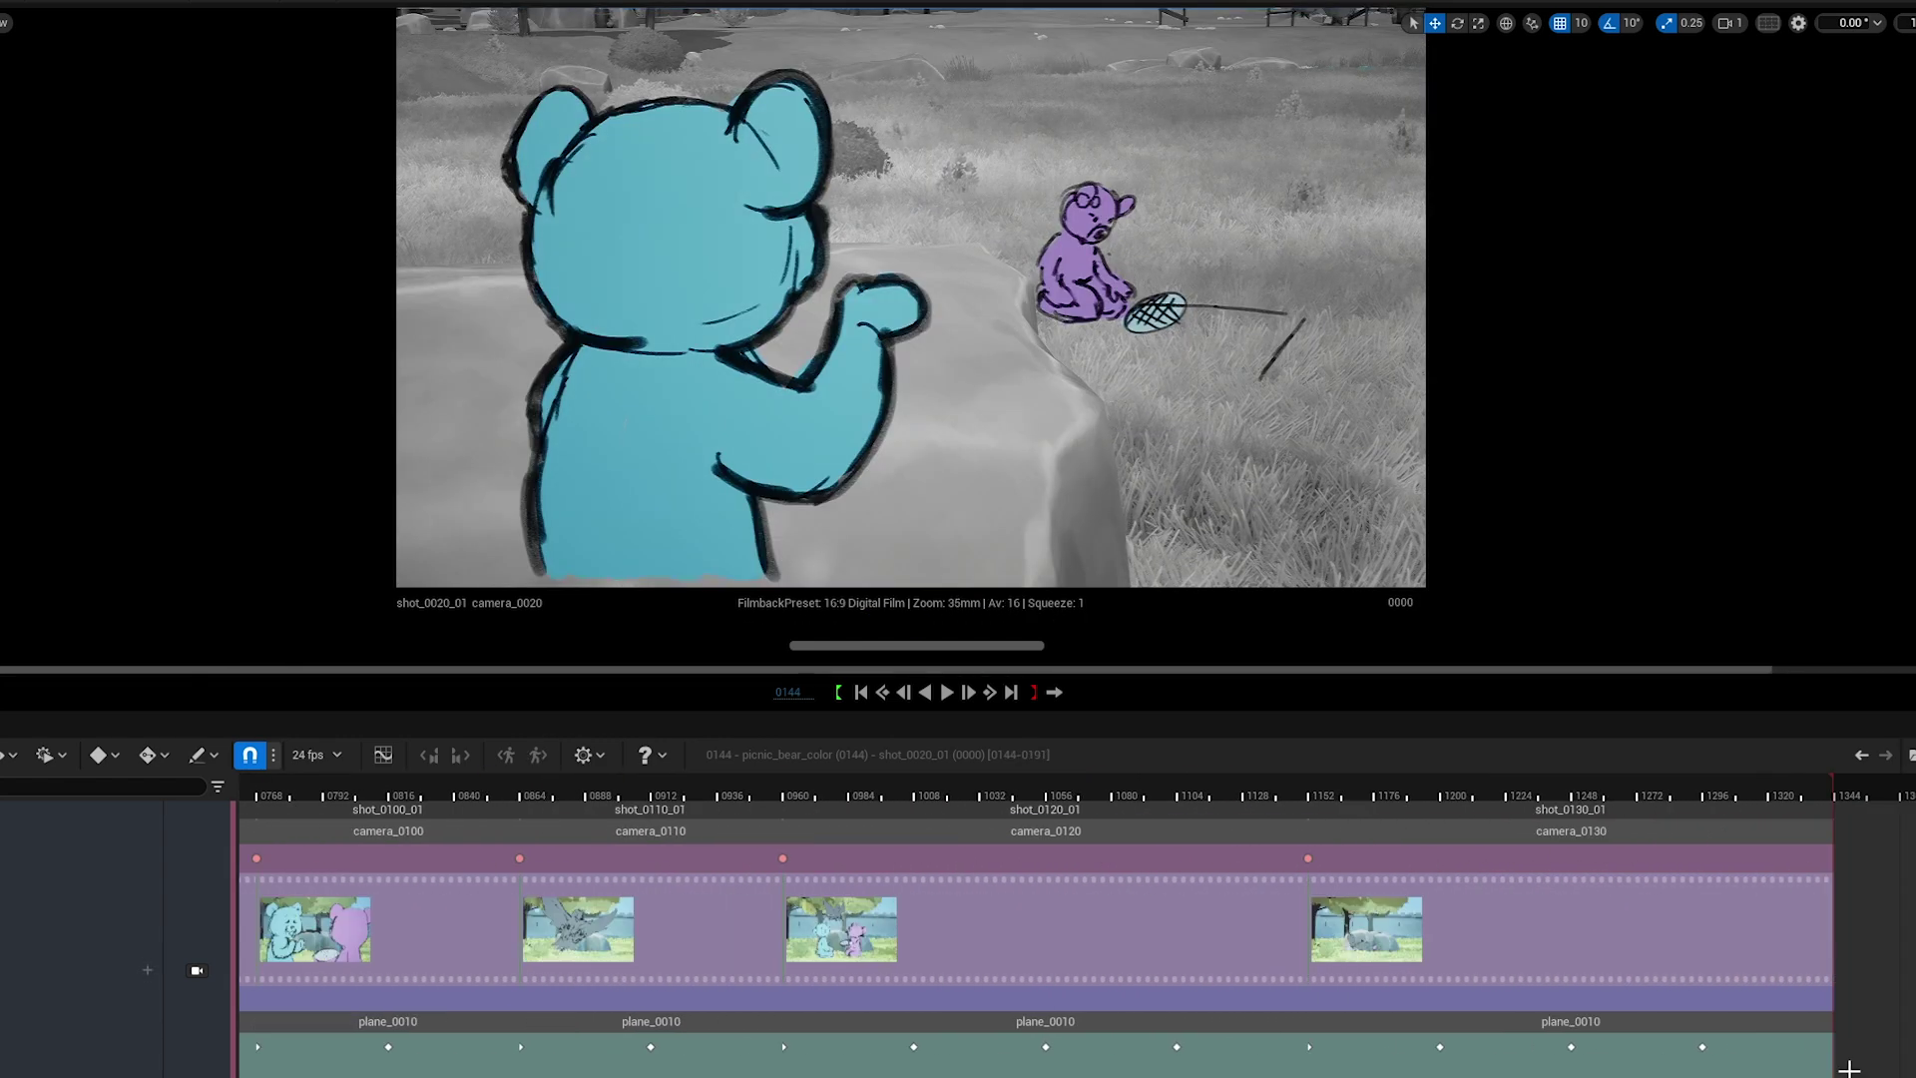
Append shot_0140 to the sequence and sketch a grey-filled bear pose at frame 1377
right_click(1807, 920)
left_click(1857, 954)
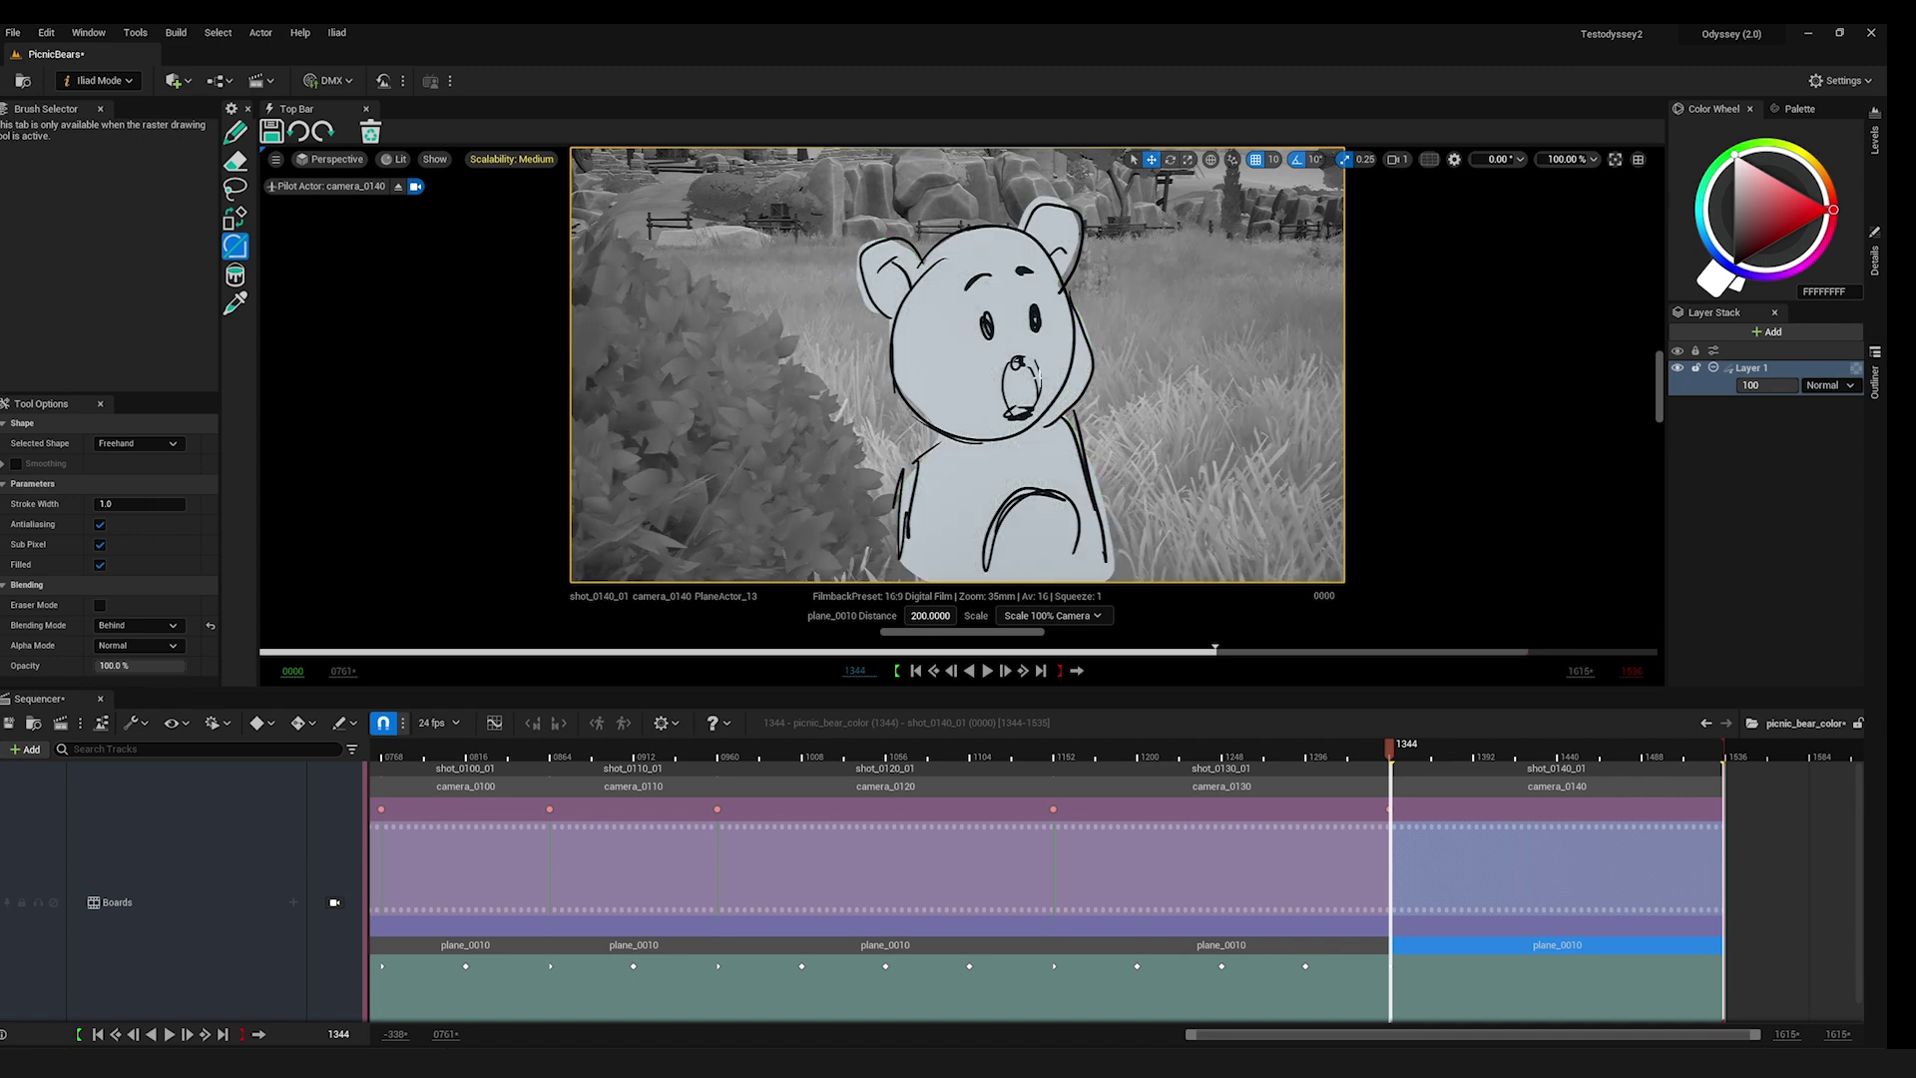
left_click(1445, 757)
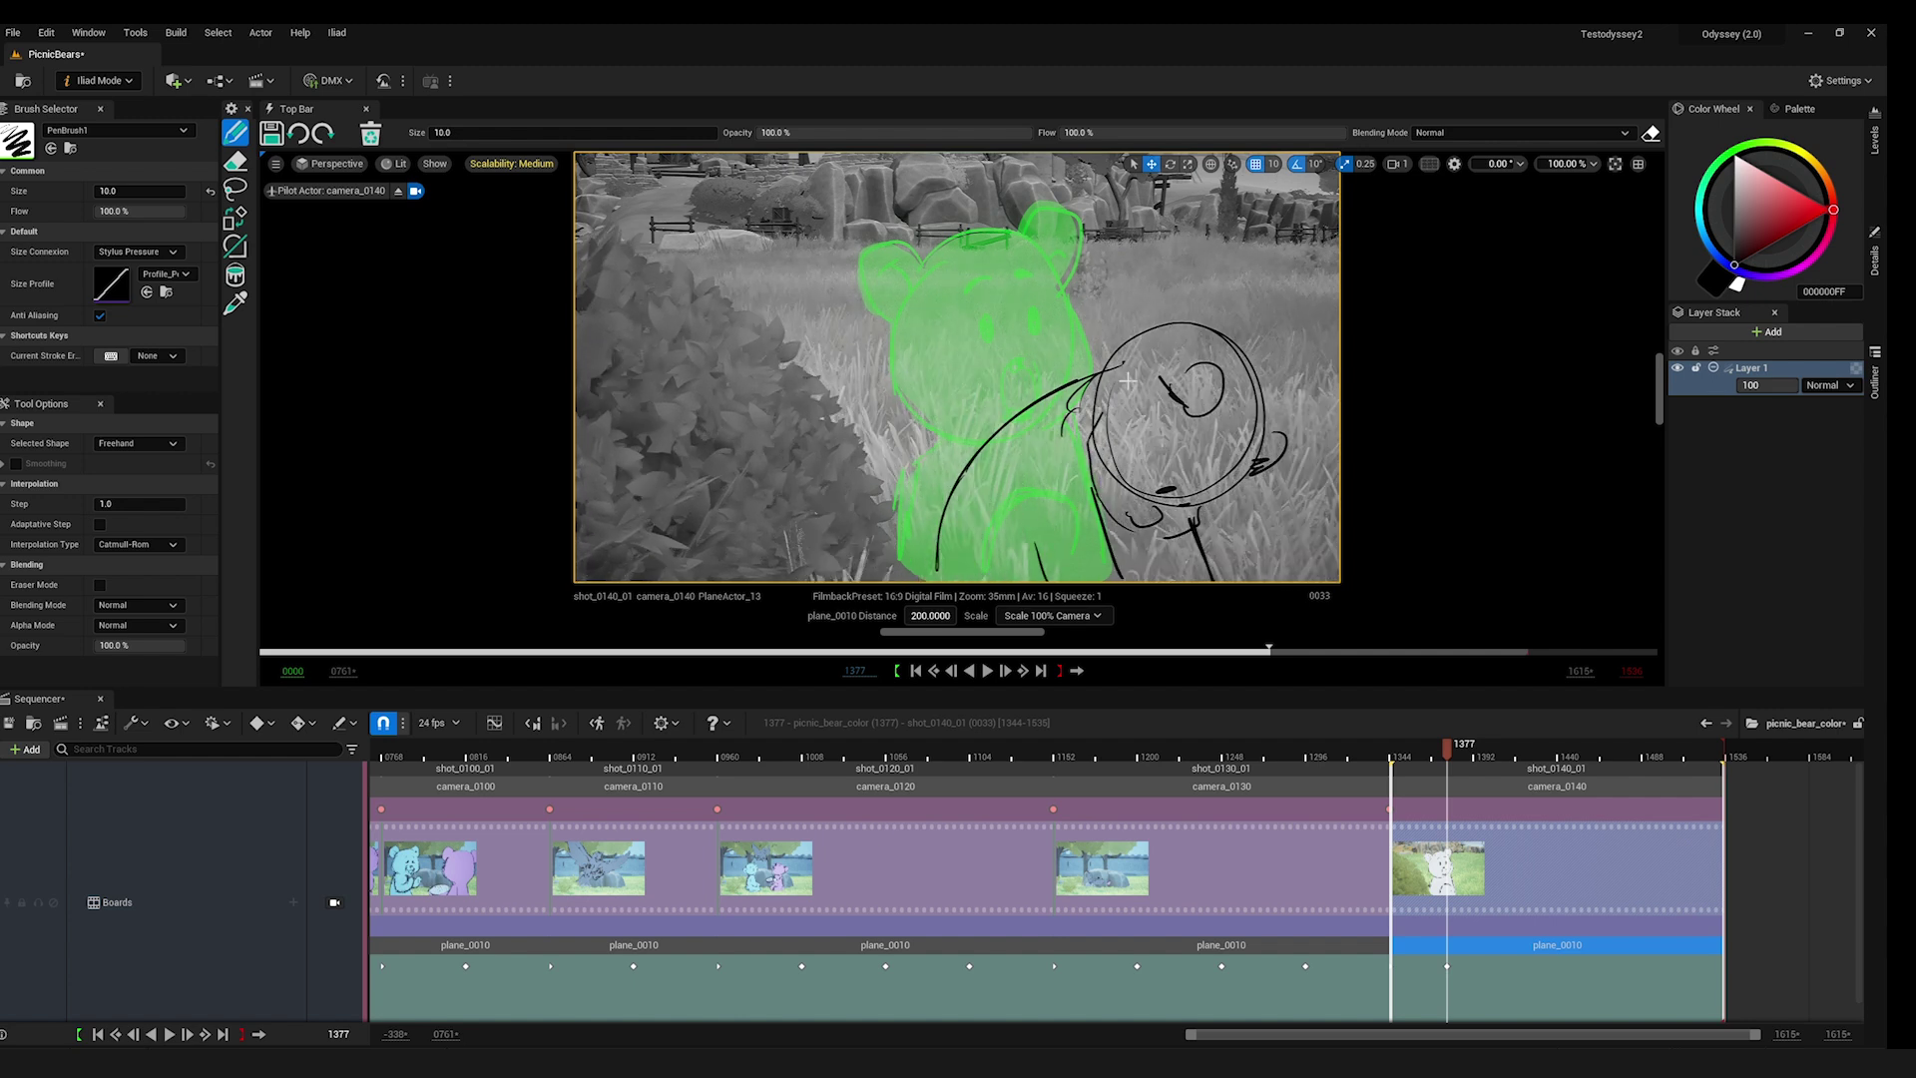
key("v")
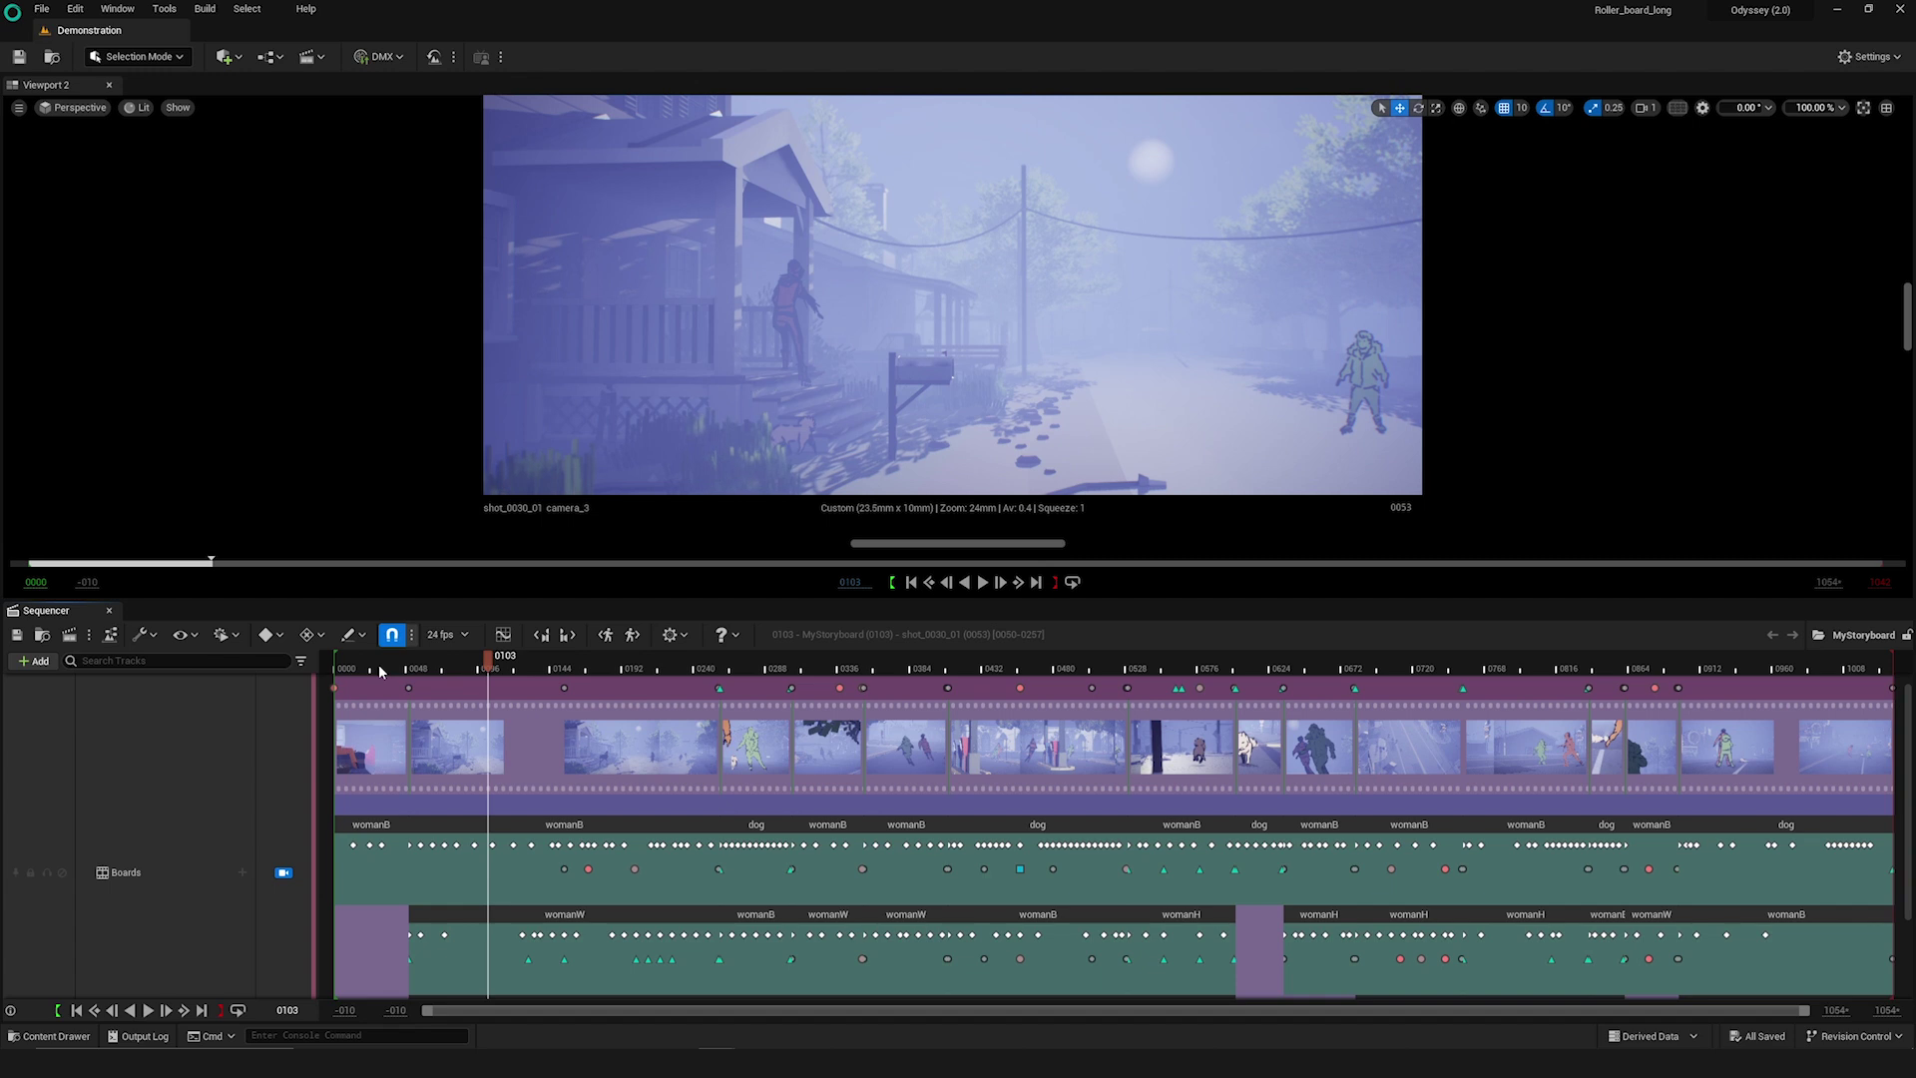
left_click_drag(381, 669, 805, 688)
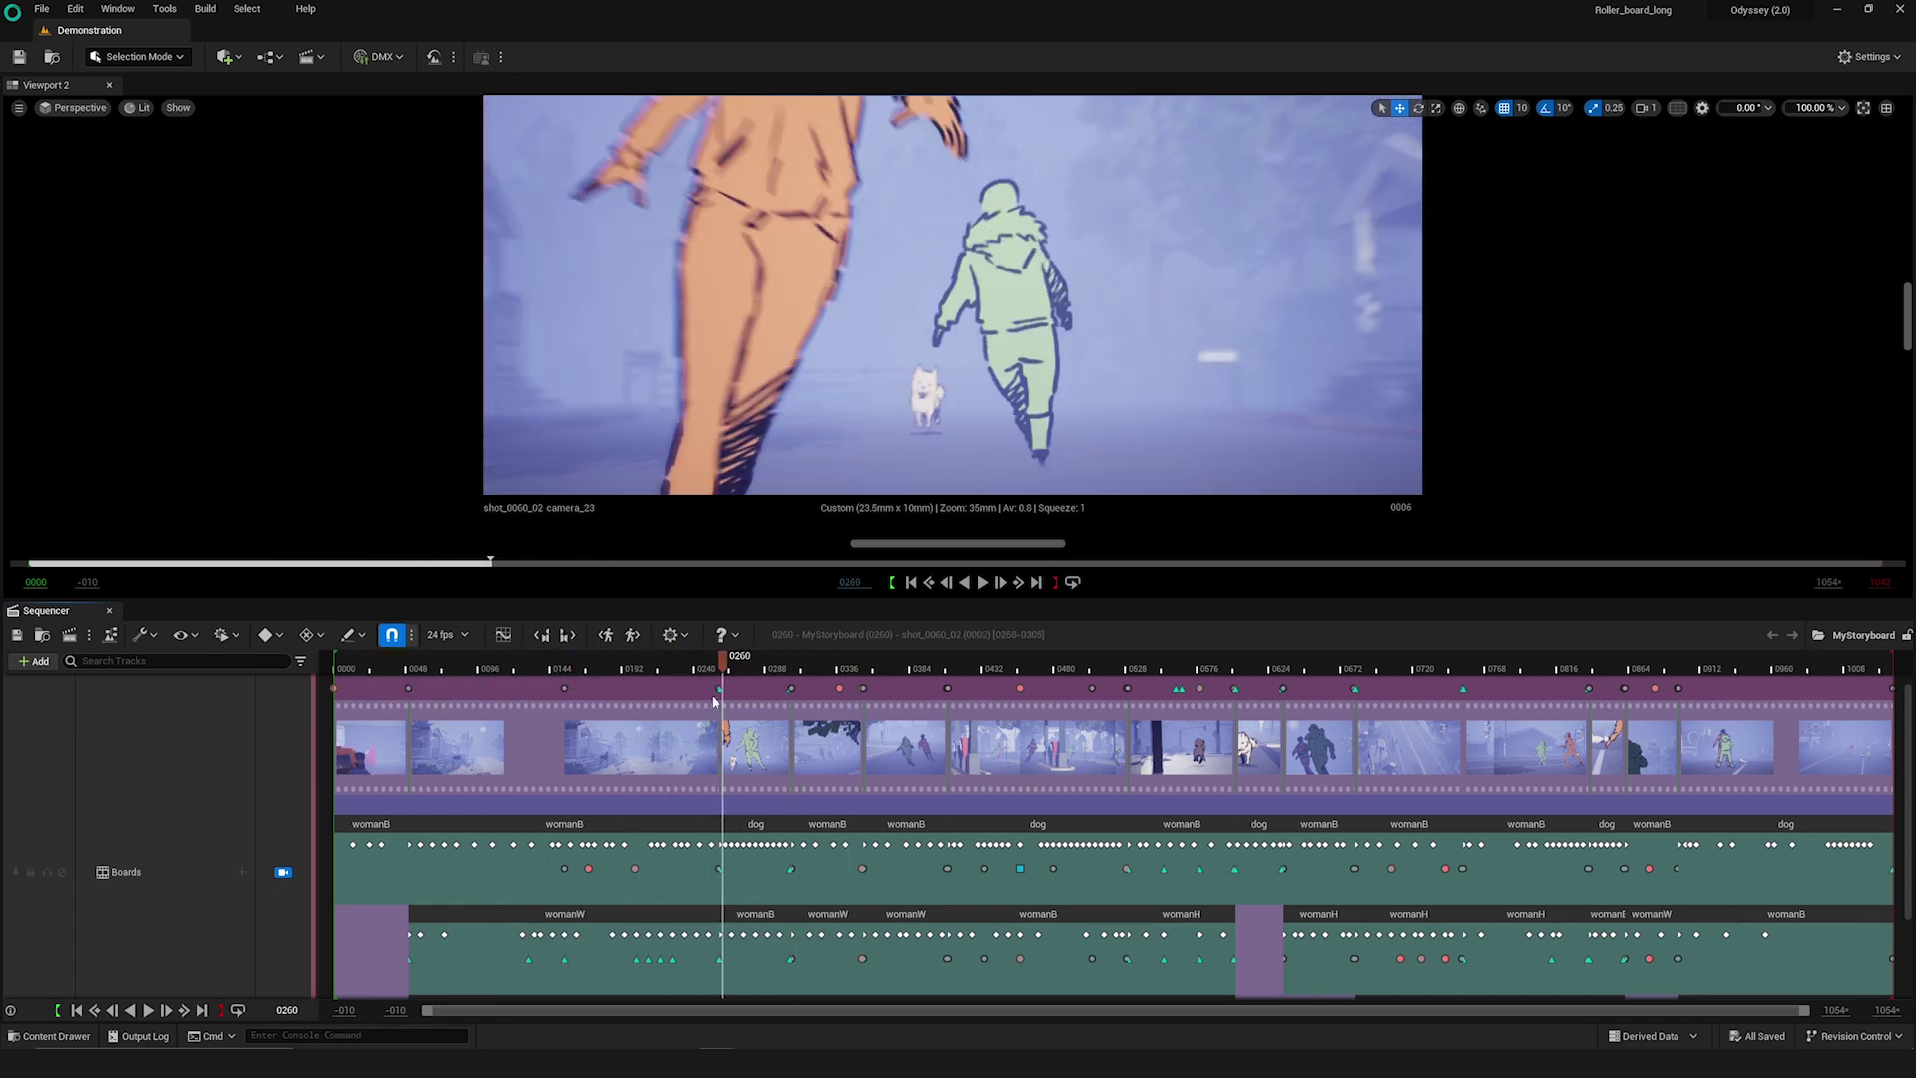
Move shot_0030_01 later in the Sequencer and scrub to review the new order
mouse_move(804, 688)
left_mouse_down()
mouse_move(728, 724)
mouse_move(461, 744)
left_mouse_up()
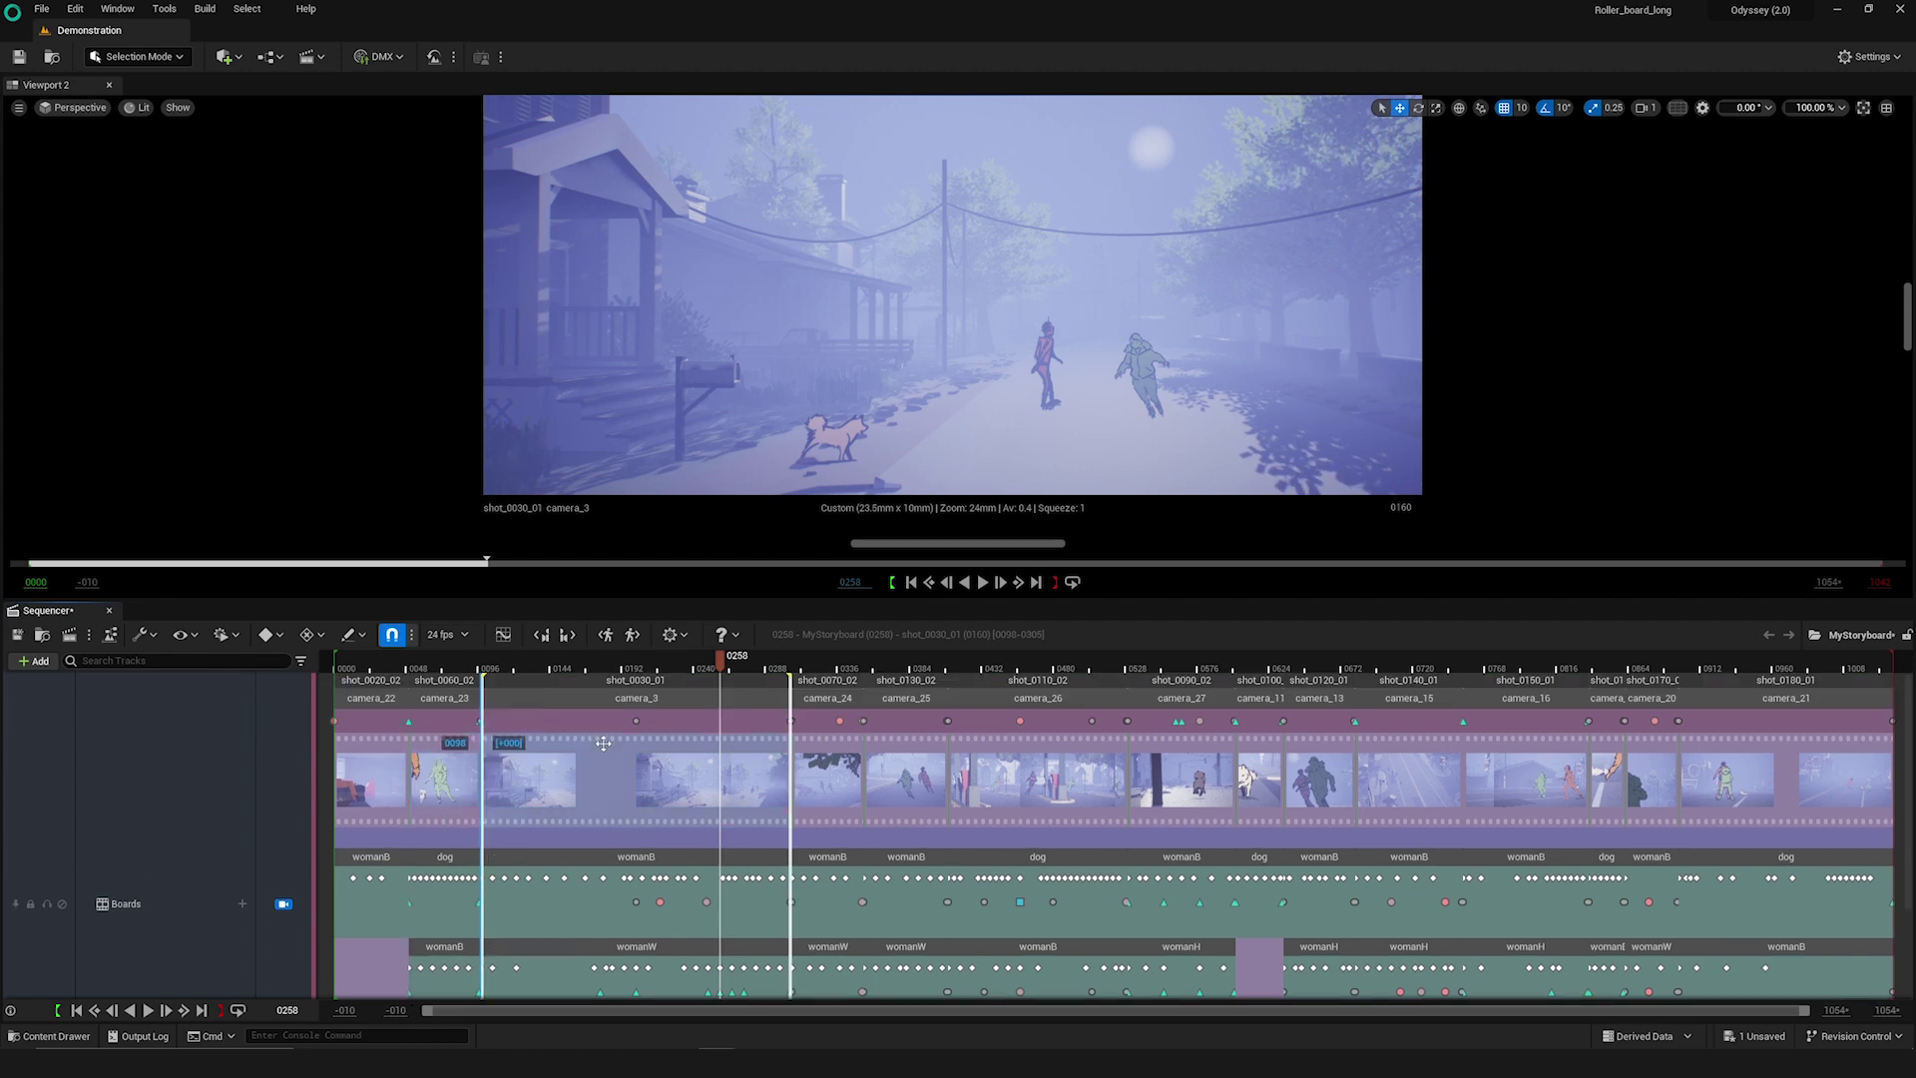
left_click_drag(602, 744, 943, 742)
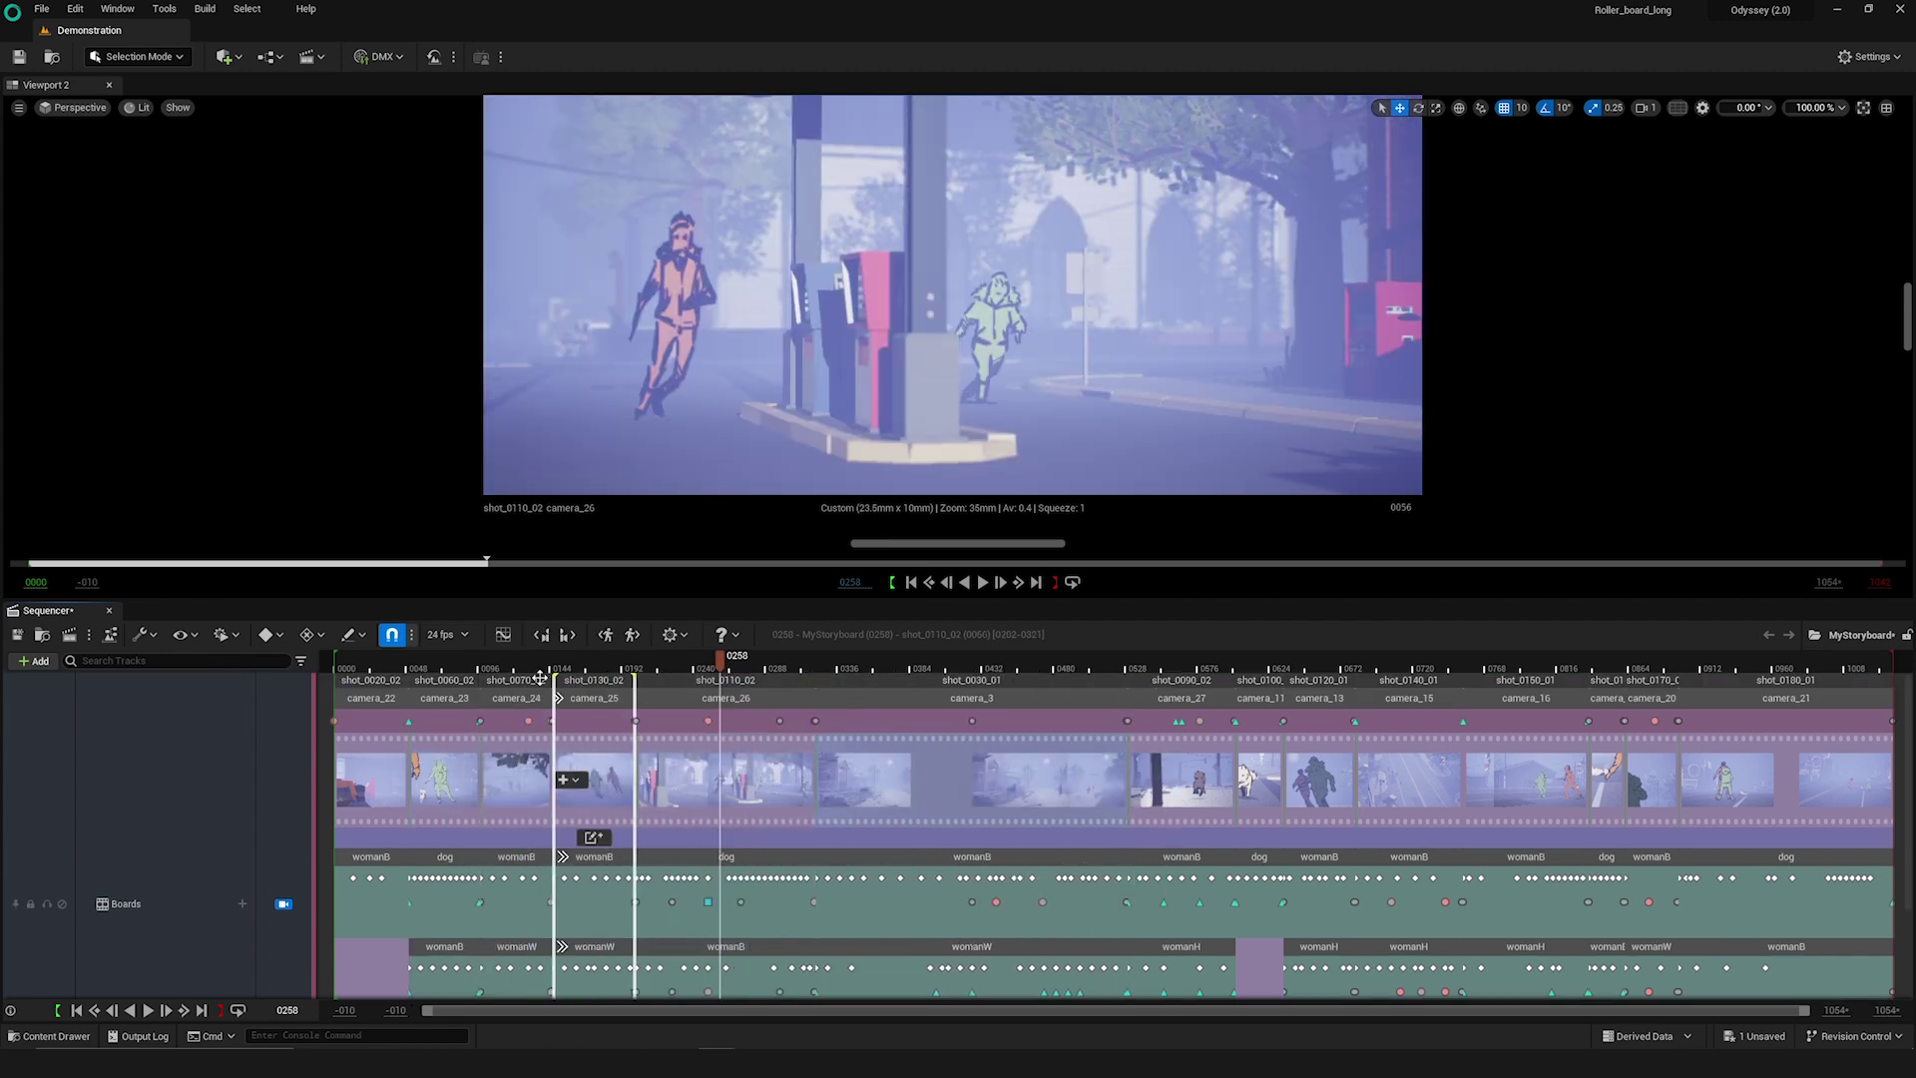
left_click_drag(439, 669, 931, 665)
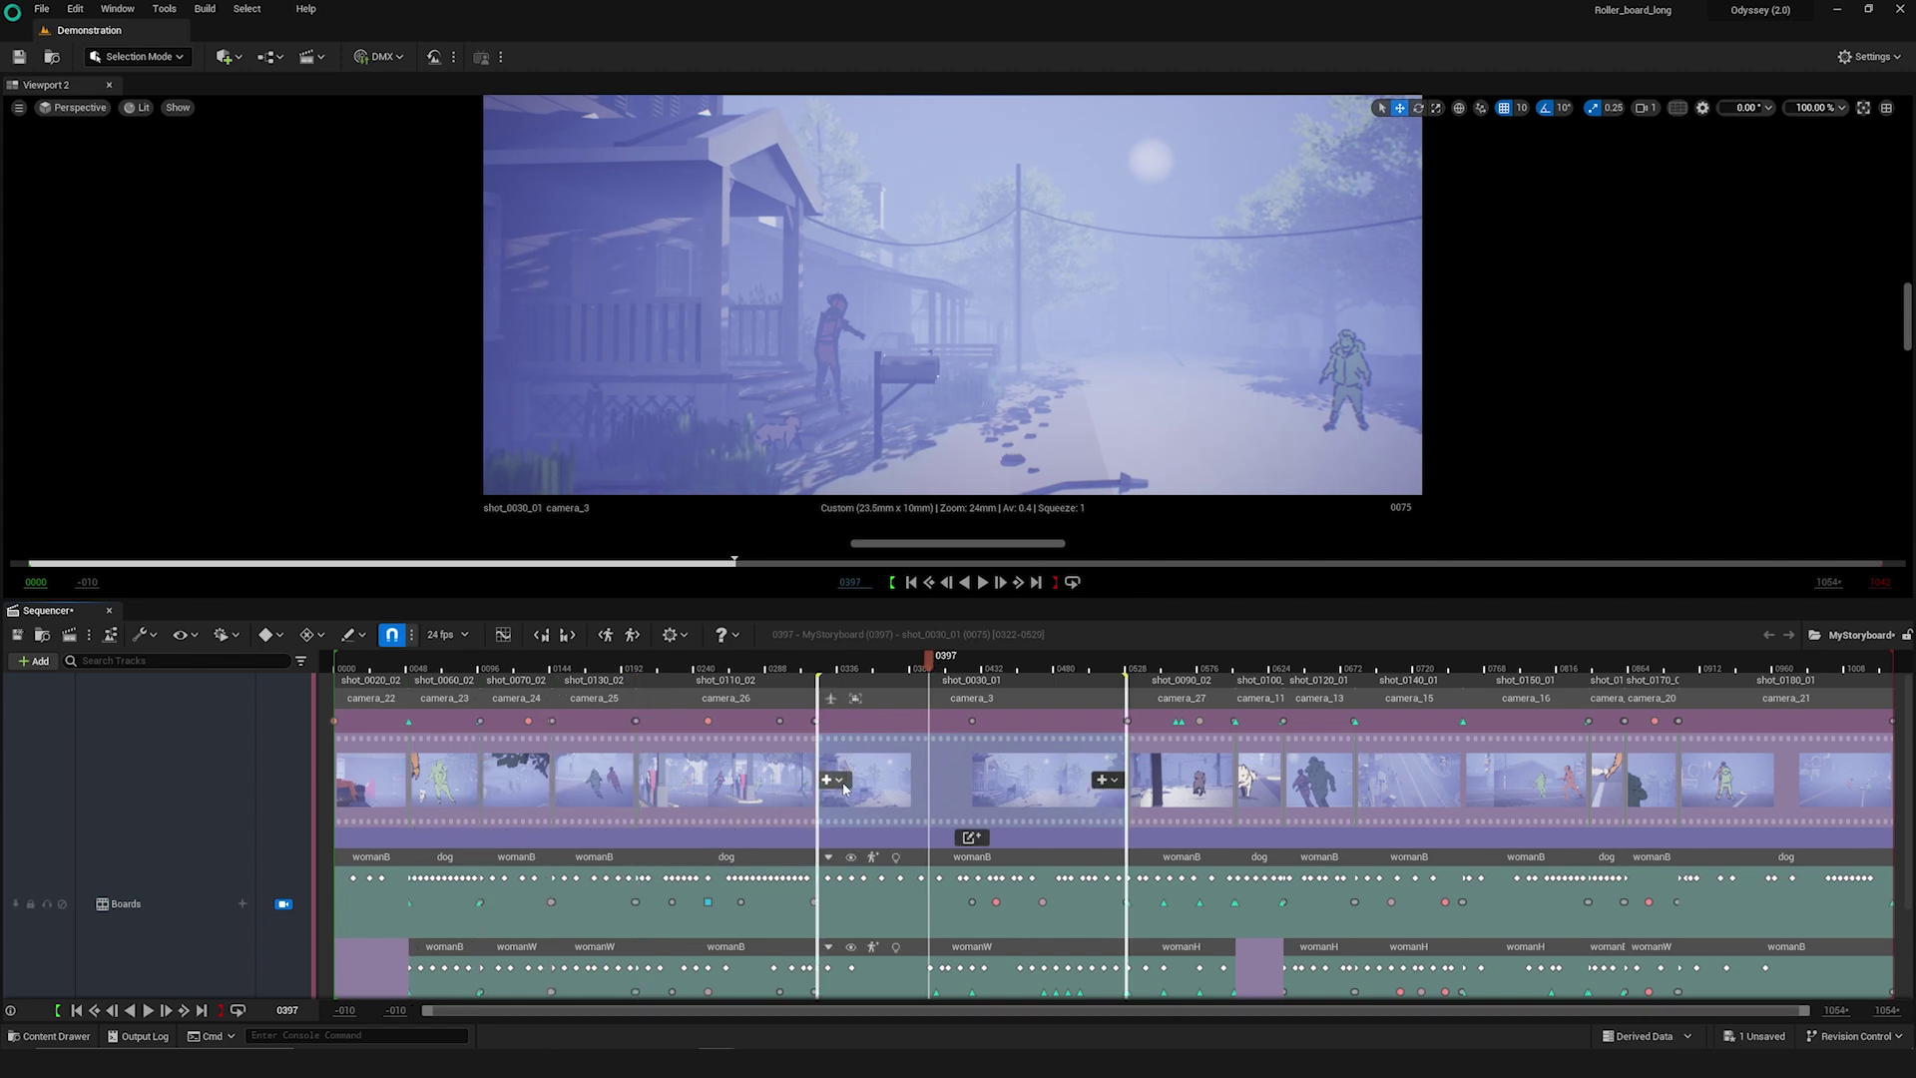
Insert the new empty shot shot_0190_01 and lengthen it in the timeline
left_click(833, 782)
left_click(868, 804)
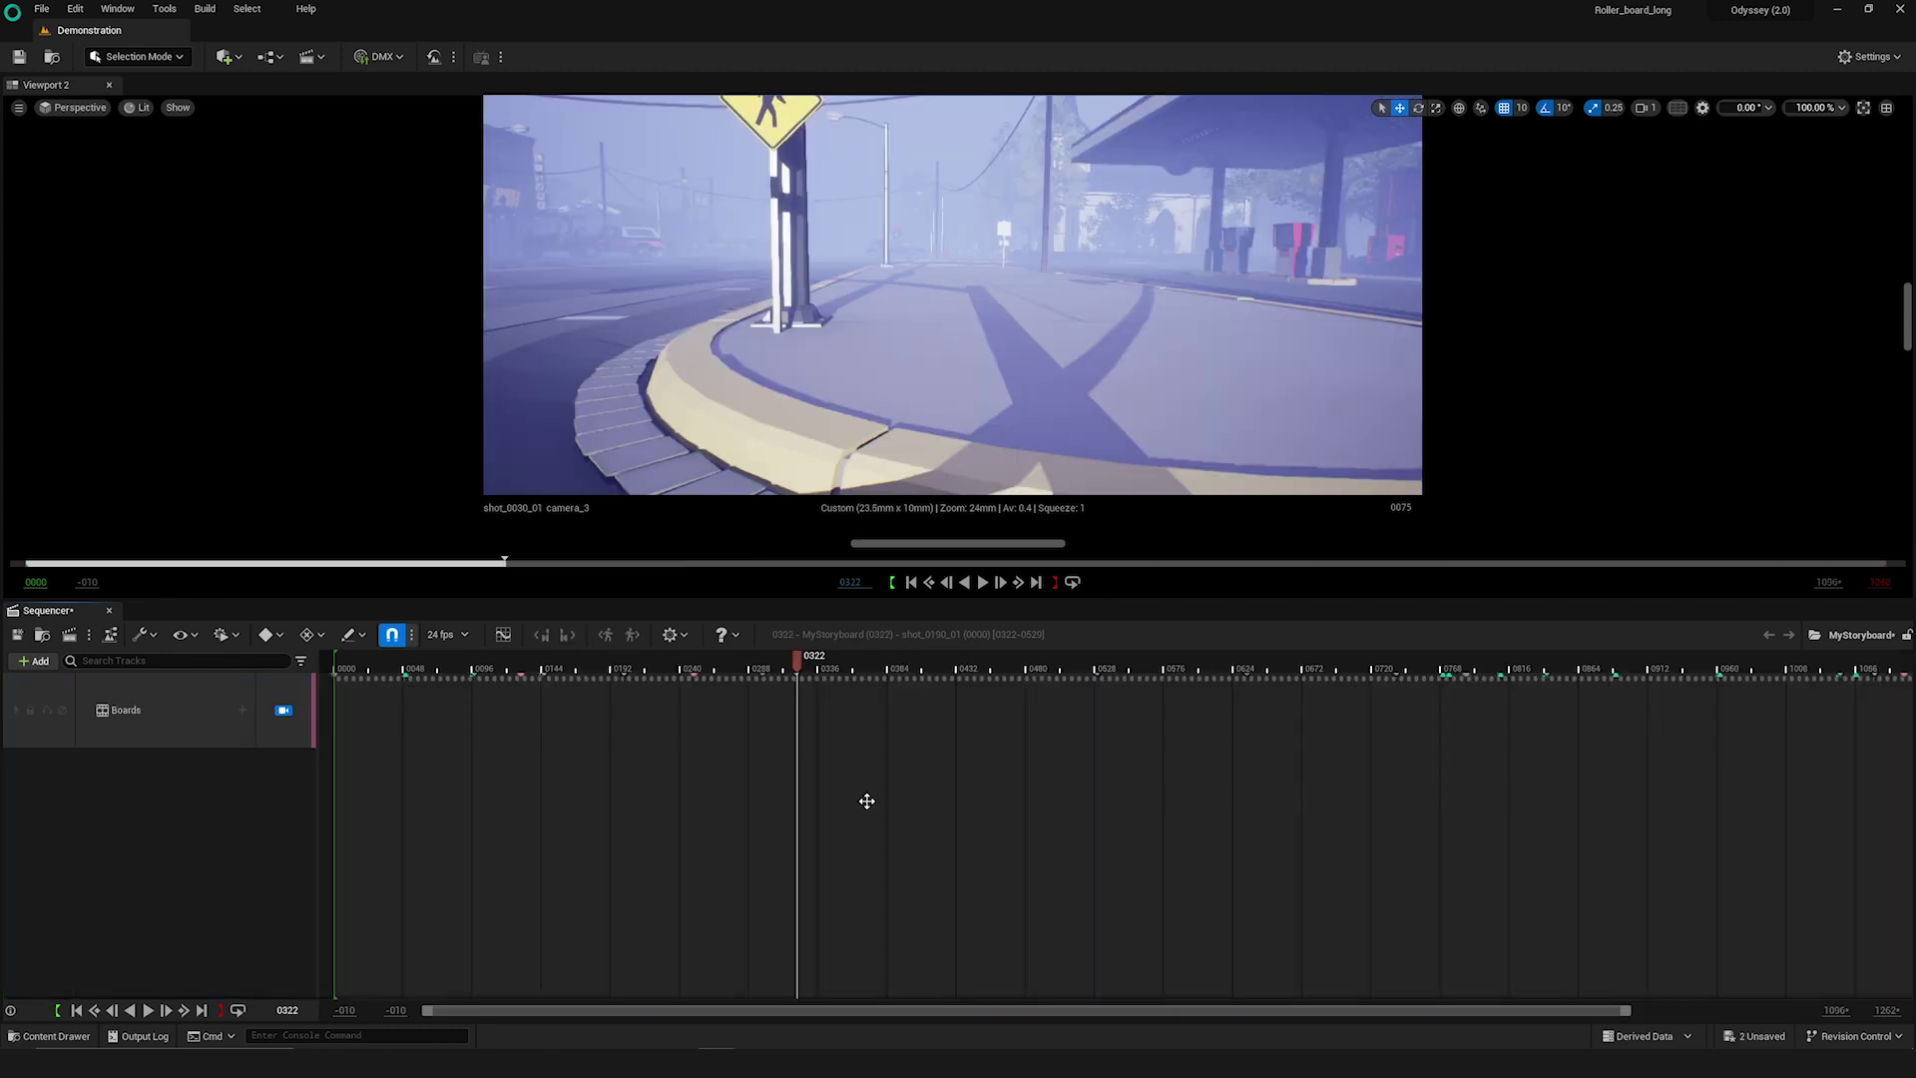
left_click_drag(998, 752, 1068, 752)
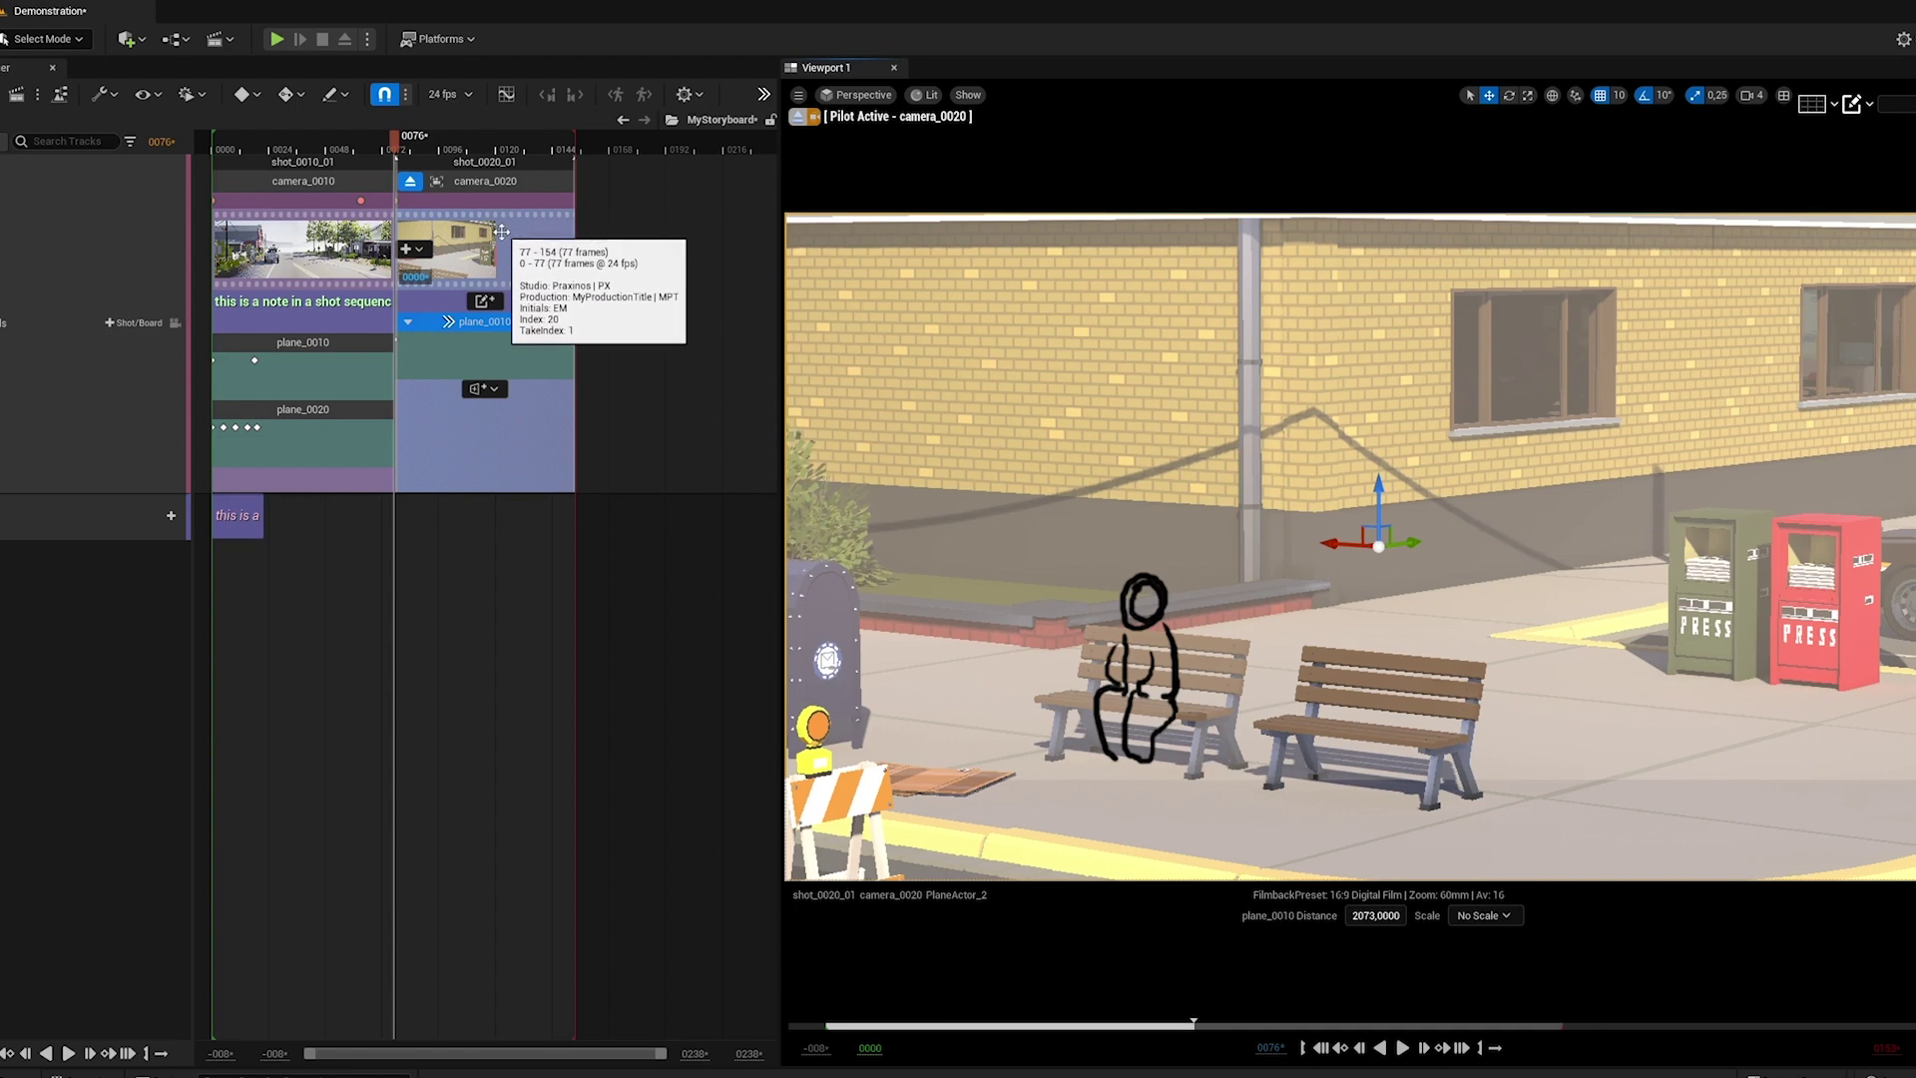
Create shot_0020's second take with a lower focal length and enter board drawing mode
right_click(503, 231)
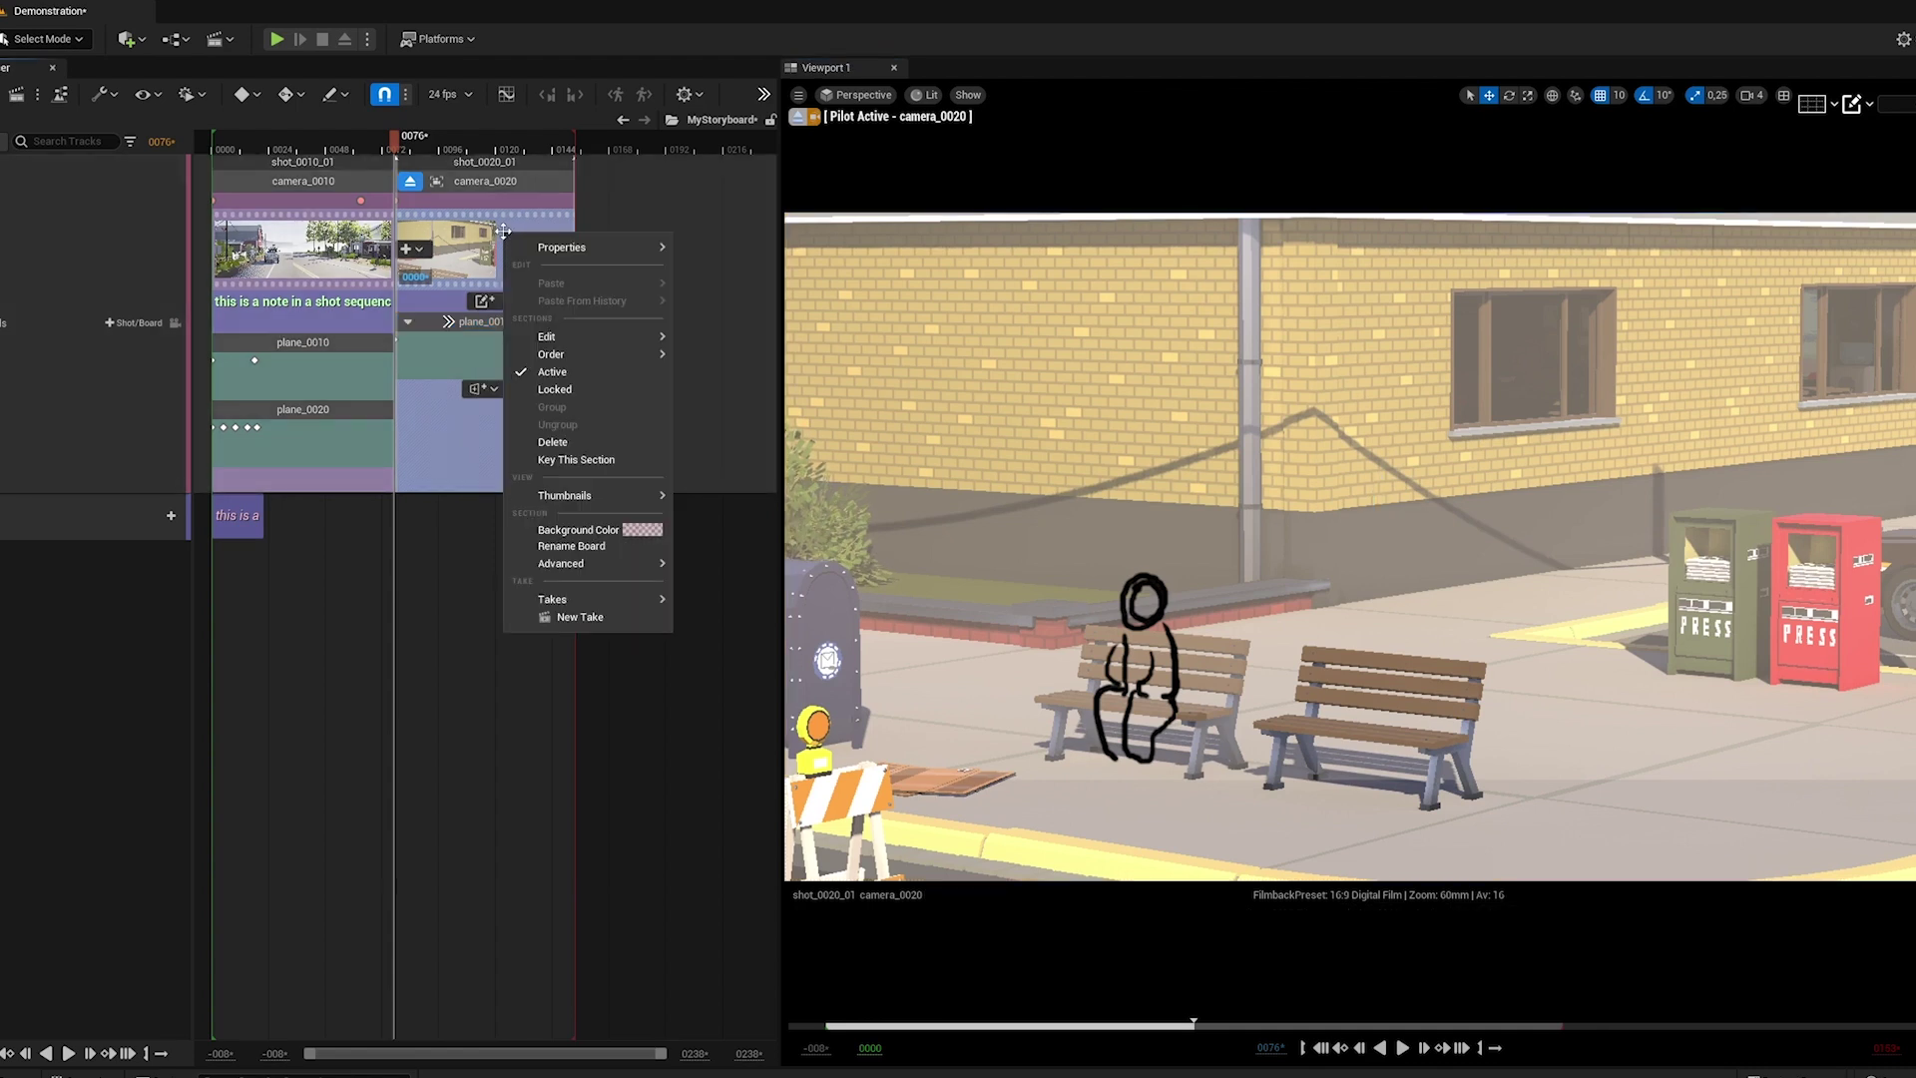
left_click(598, 620)
mouse_move(1390, 917)
left_mouse_down()
mouse_move(1317, 916)
mouse_move(1378, 916)
left_mouse_up()
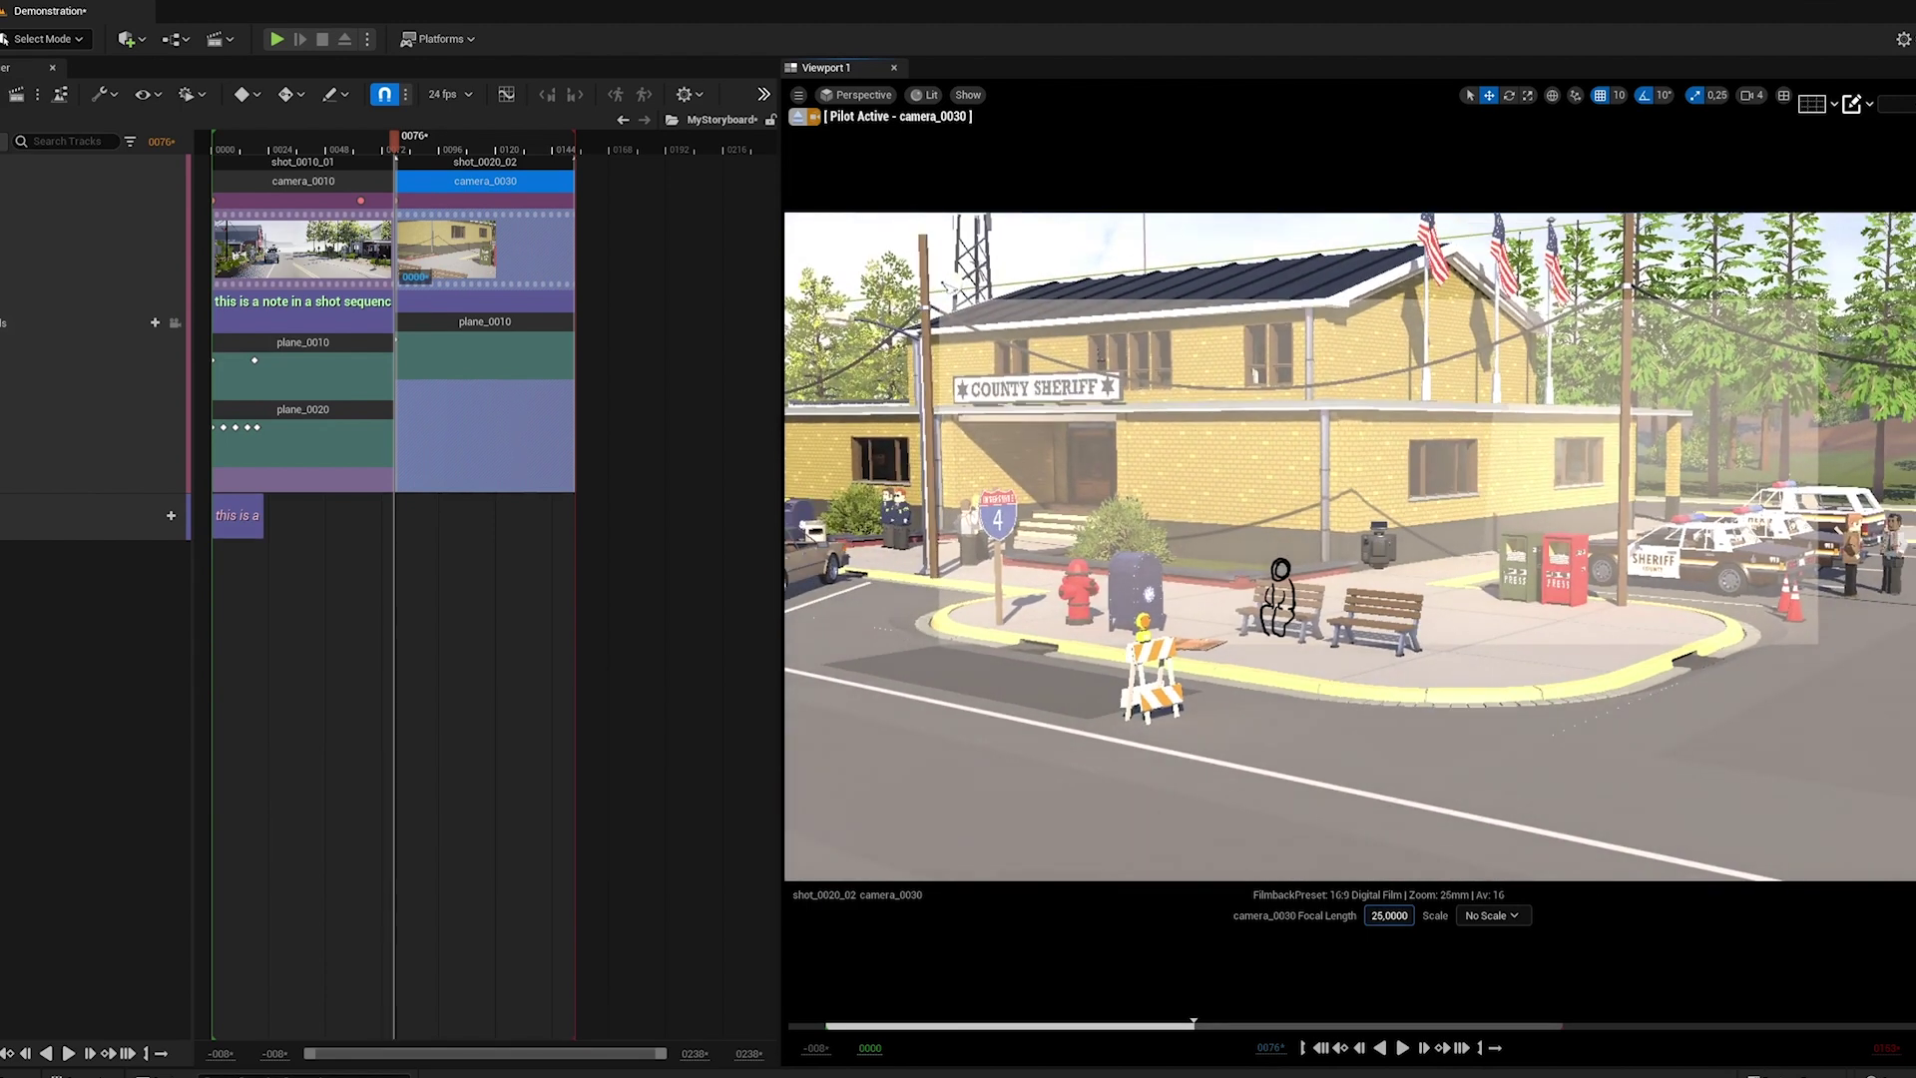
left_click(517, 326)
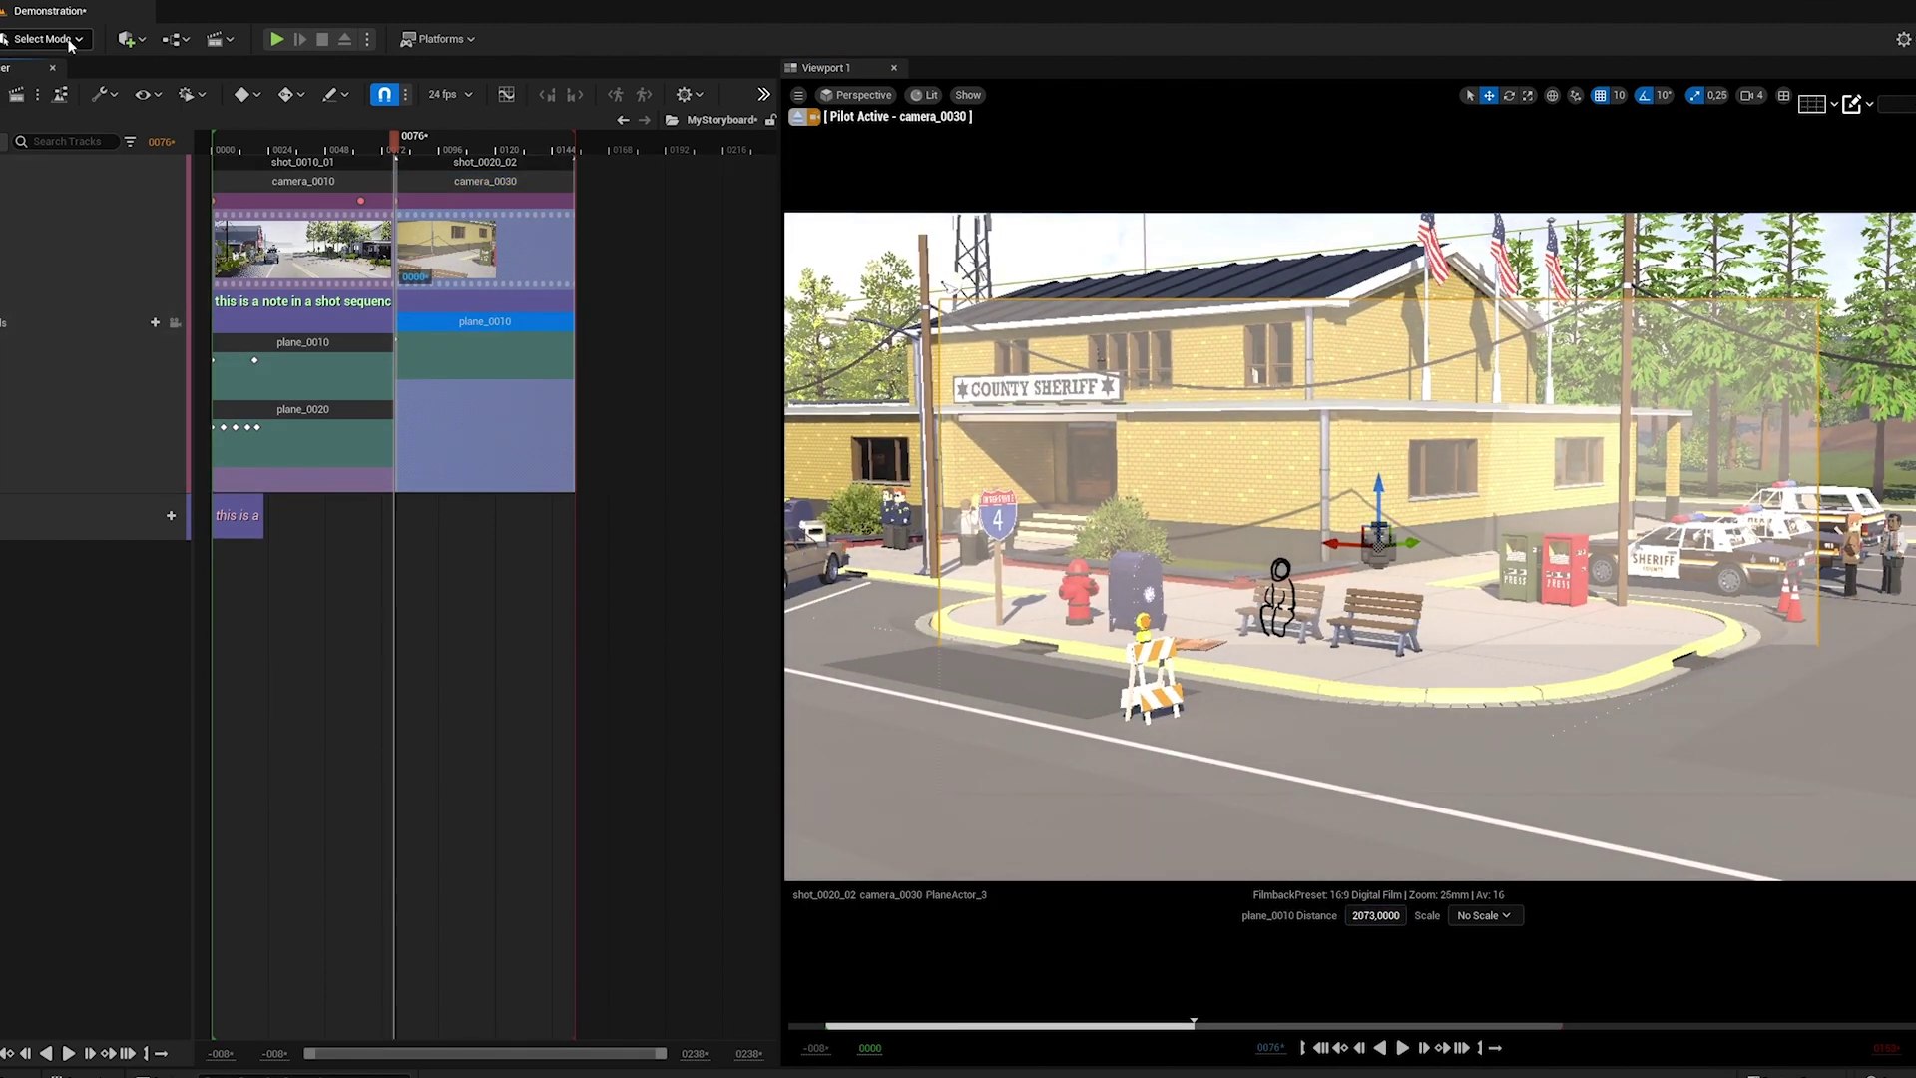
left_click(45, 38)
left_click(42, 82)
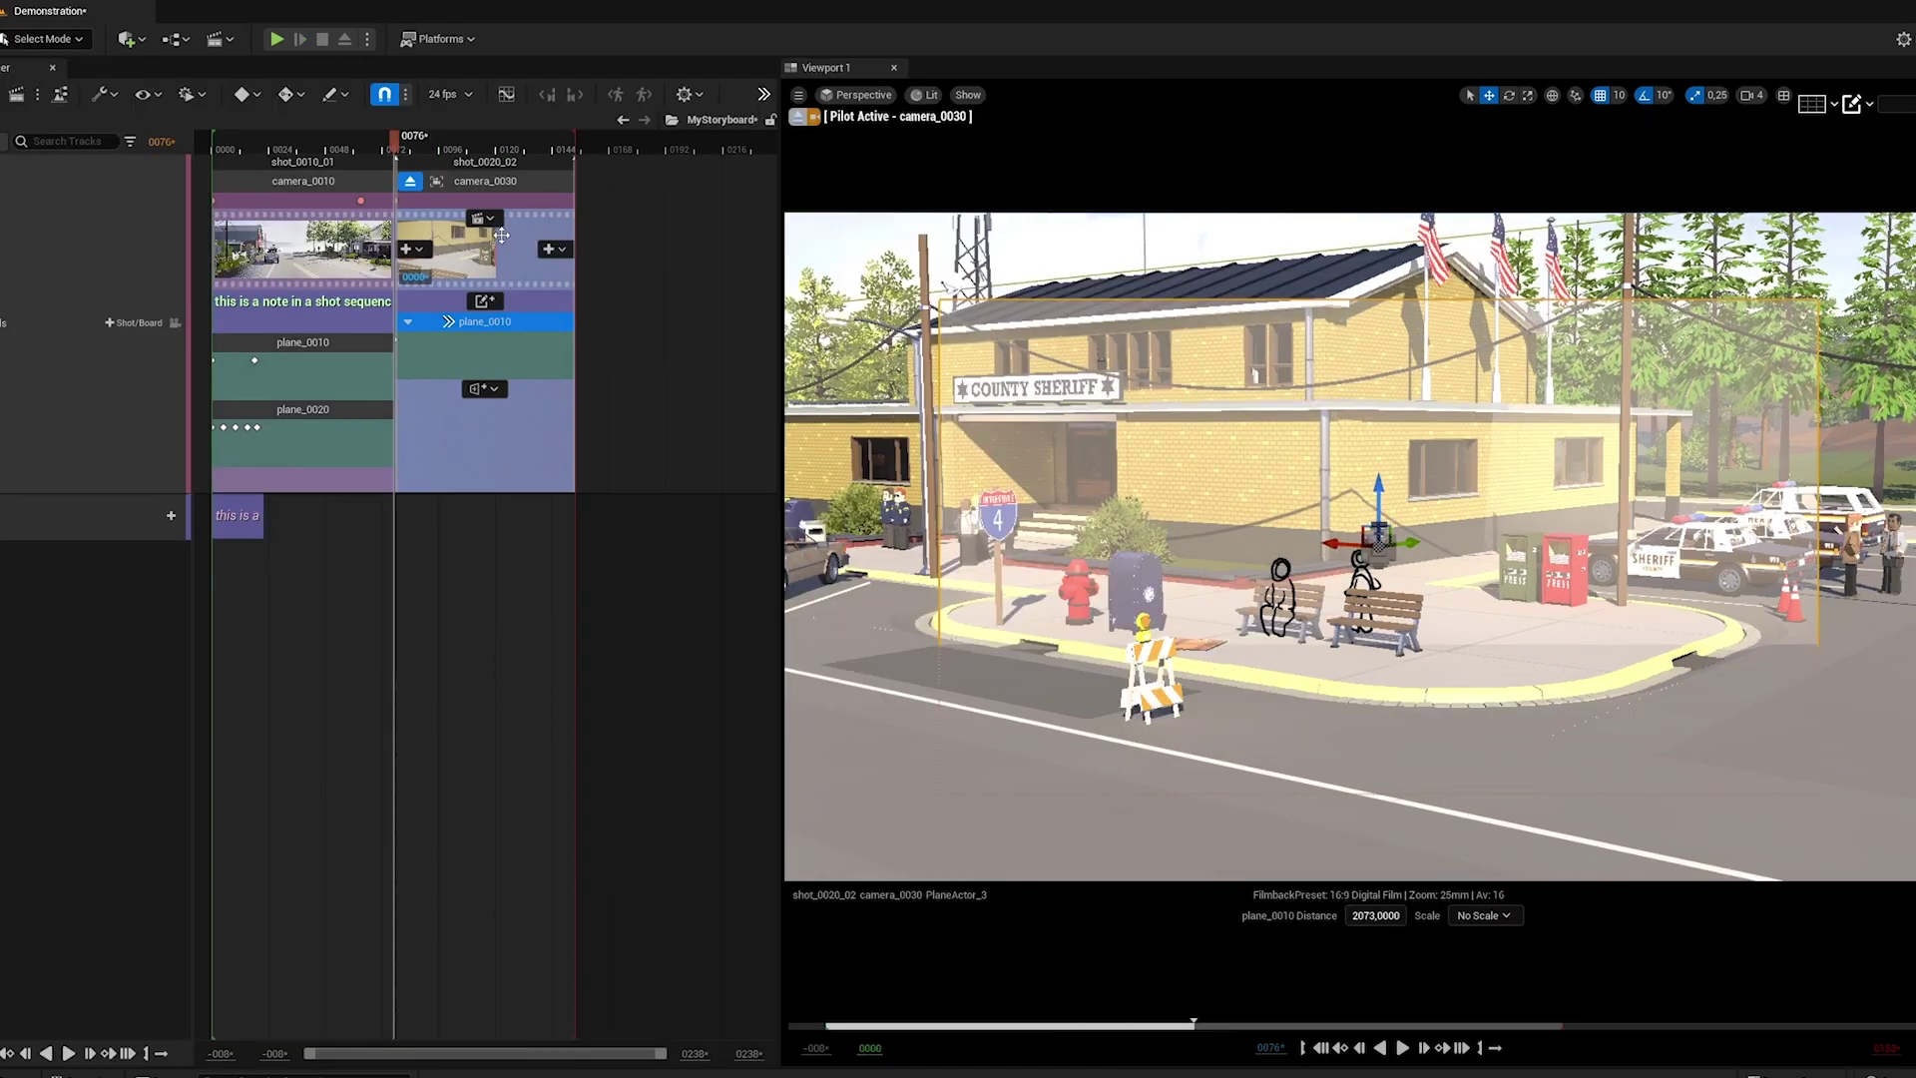
Toggle between takes shot_0020_01 and shot_0020_02 to compare them
right_click(493, 250)
left_click(517, 241)
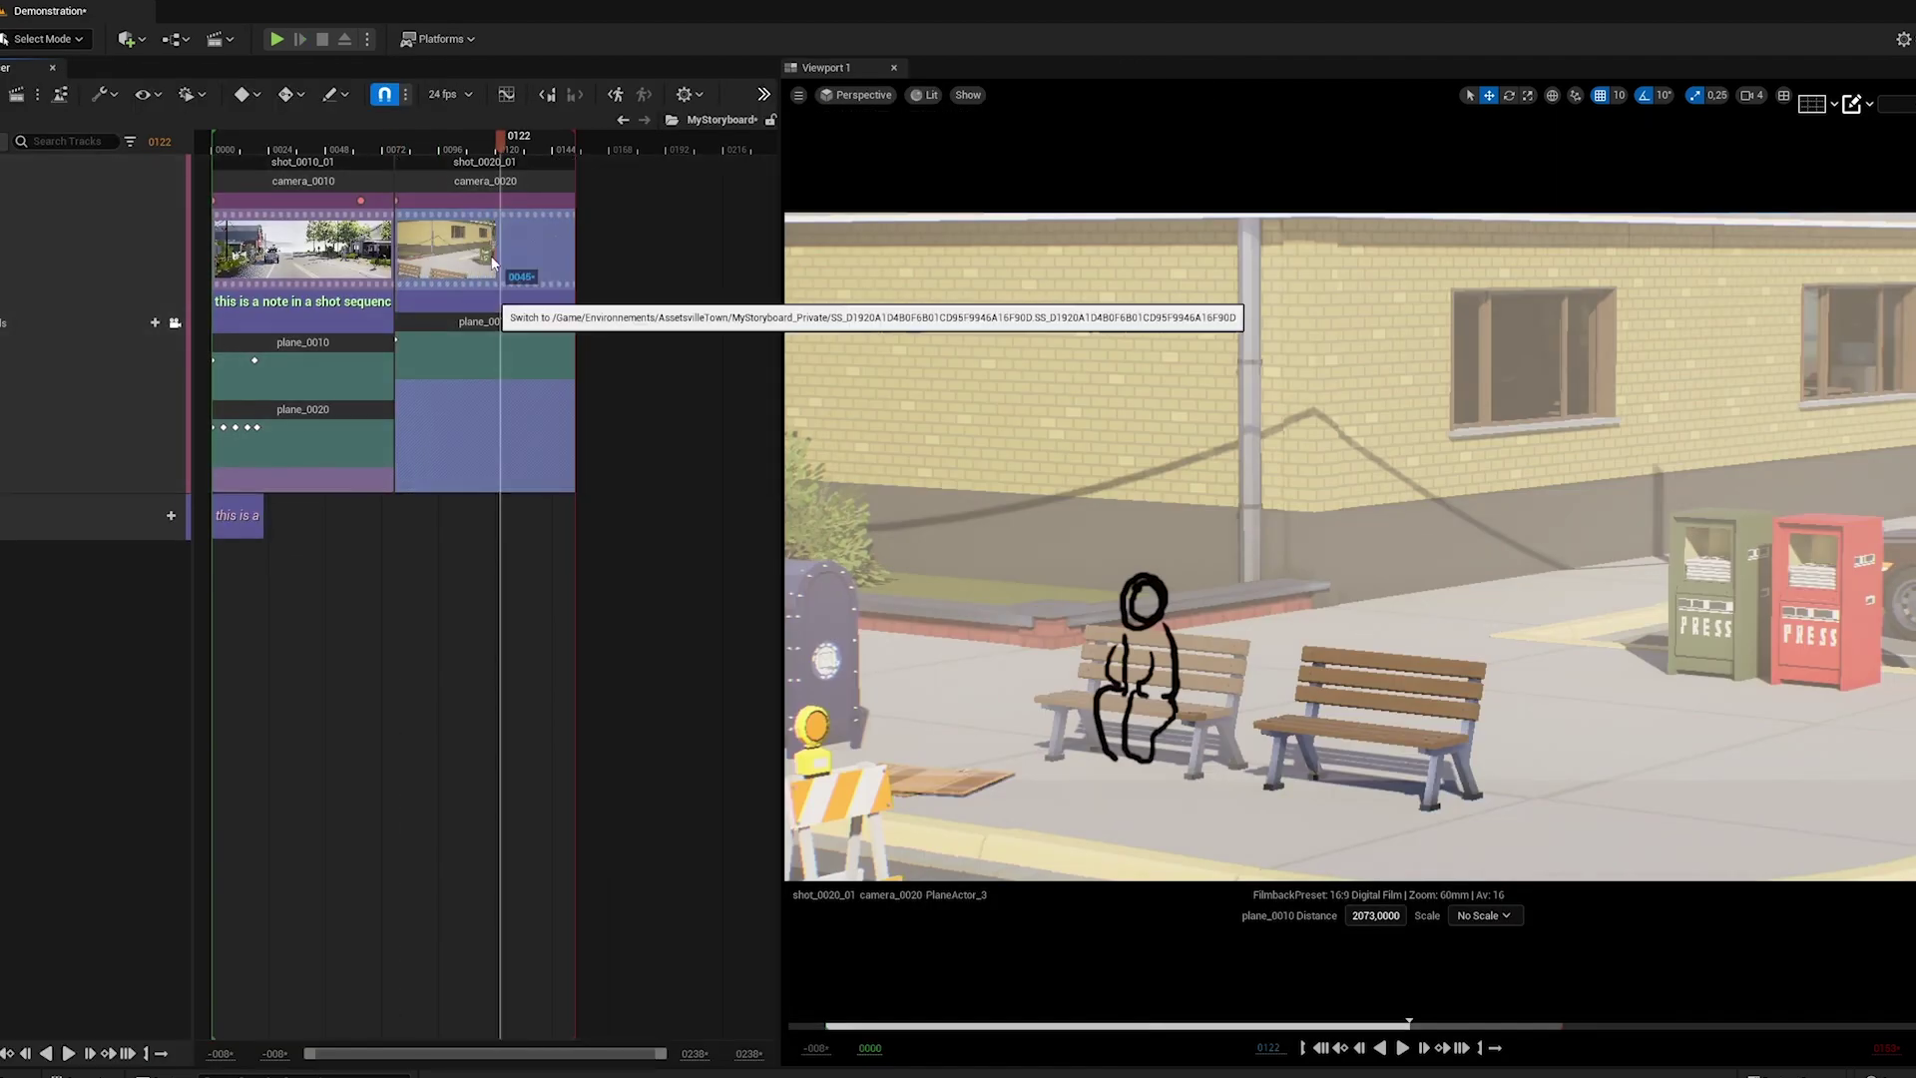
left_click(495, 258)
left_click(524, 242)
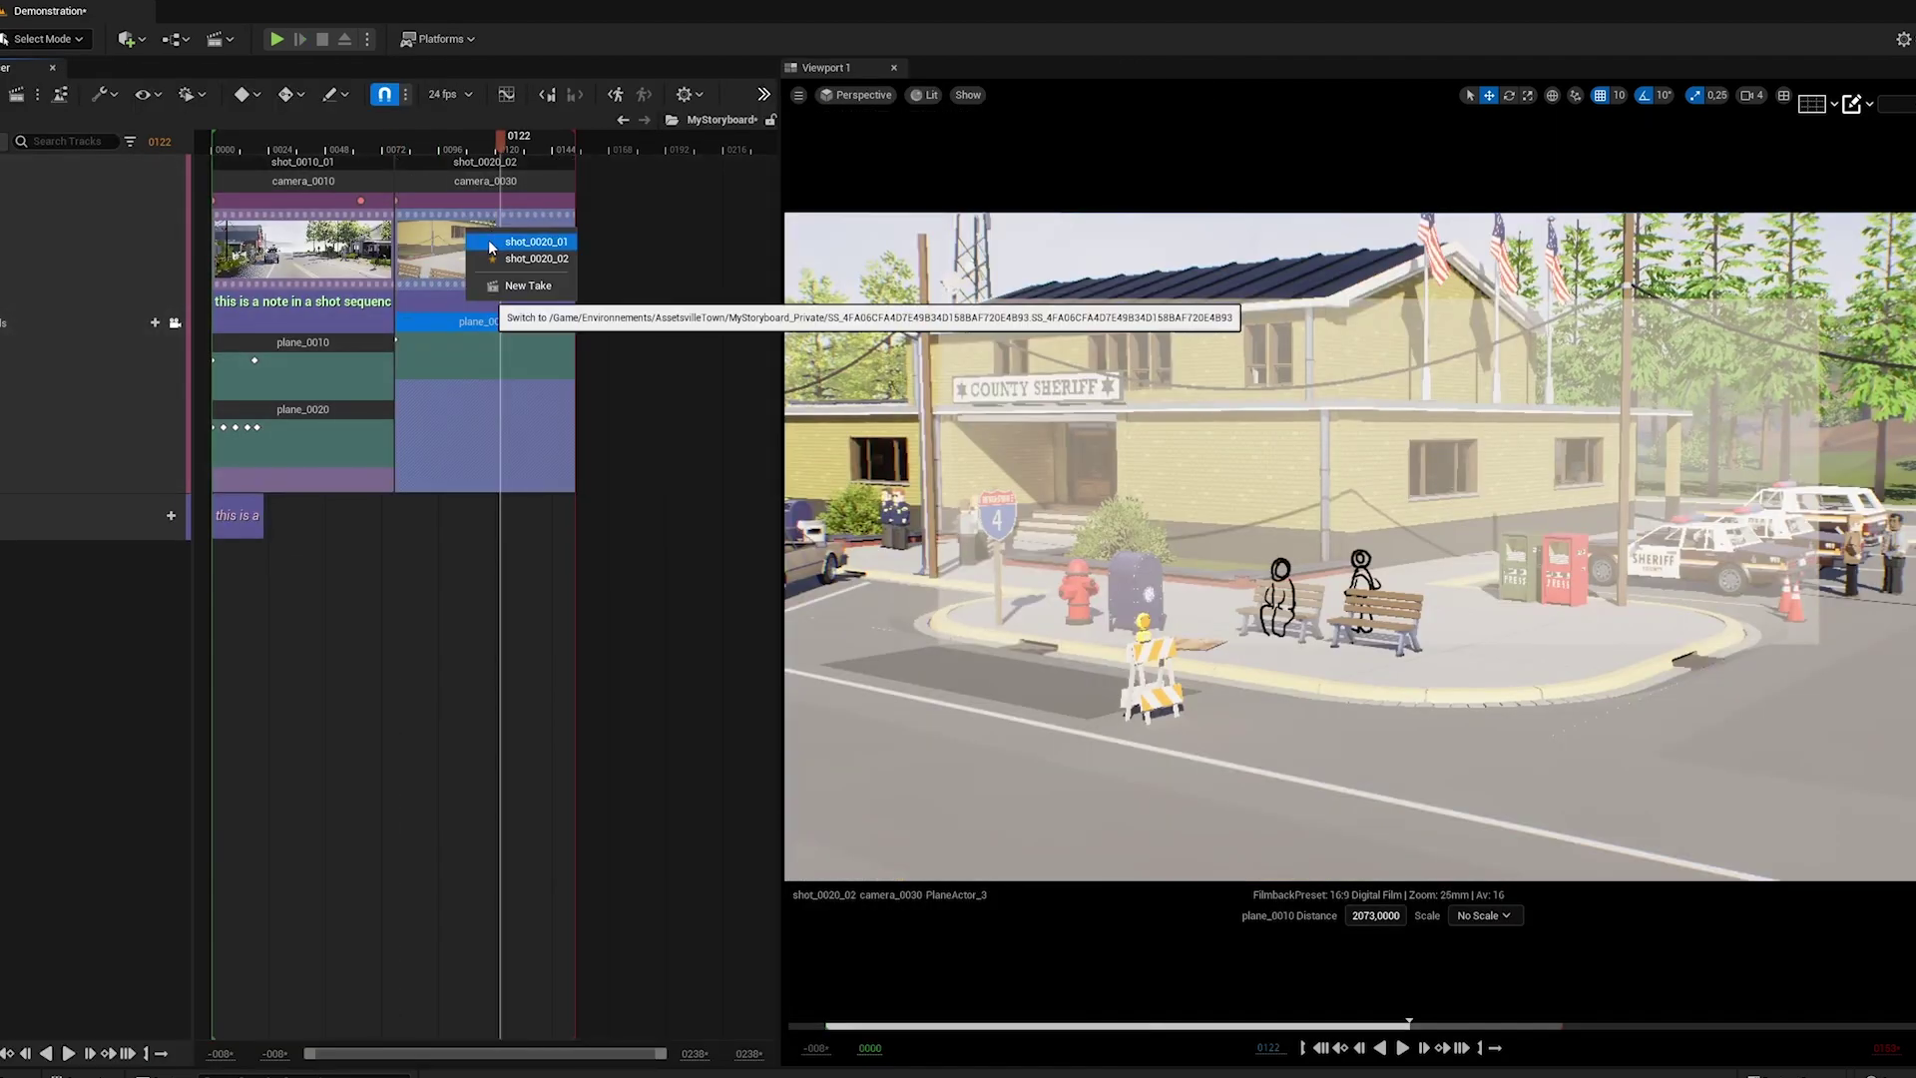
right_click(485, 248)
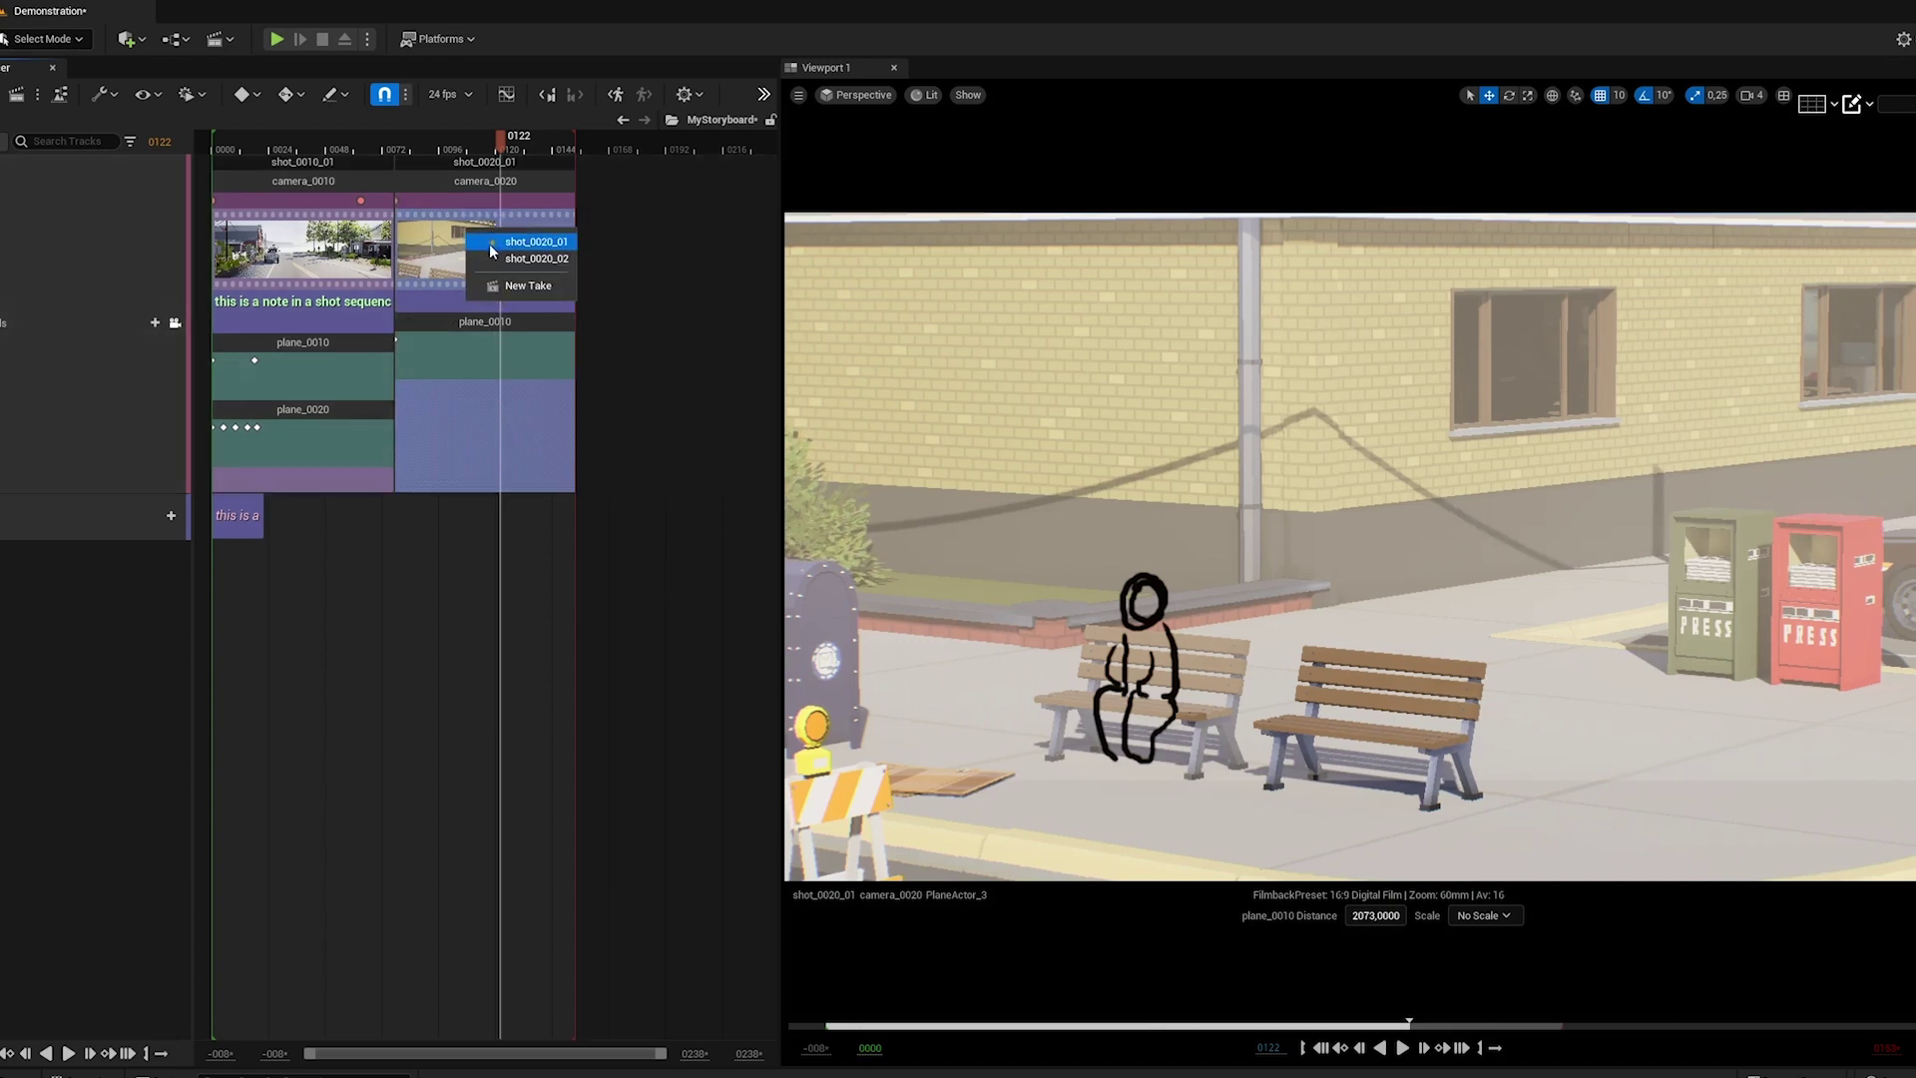
left_click(490, 260)
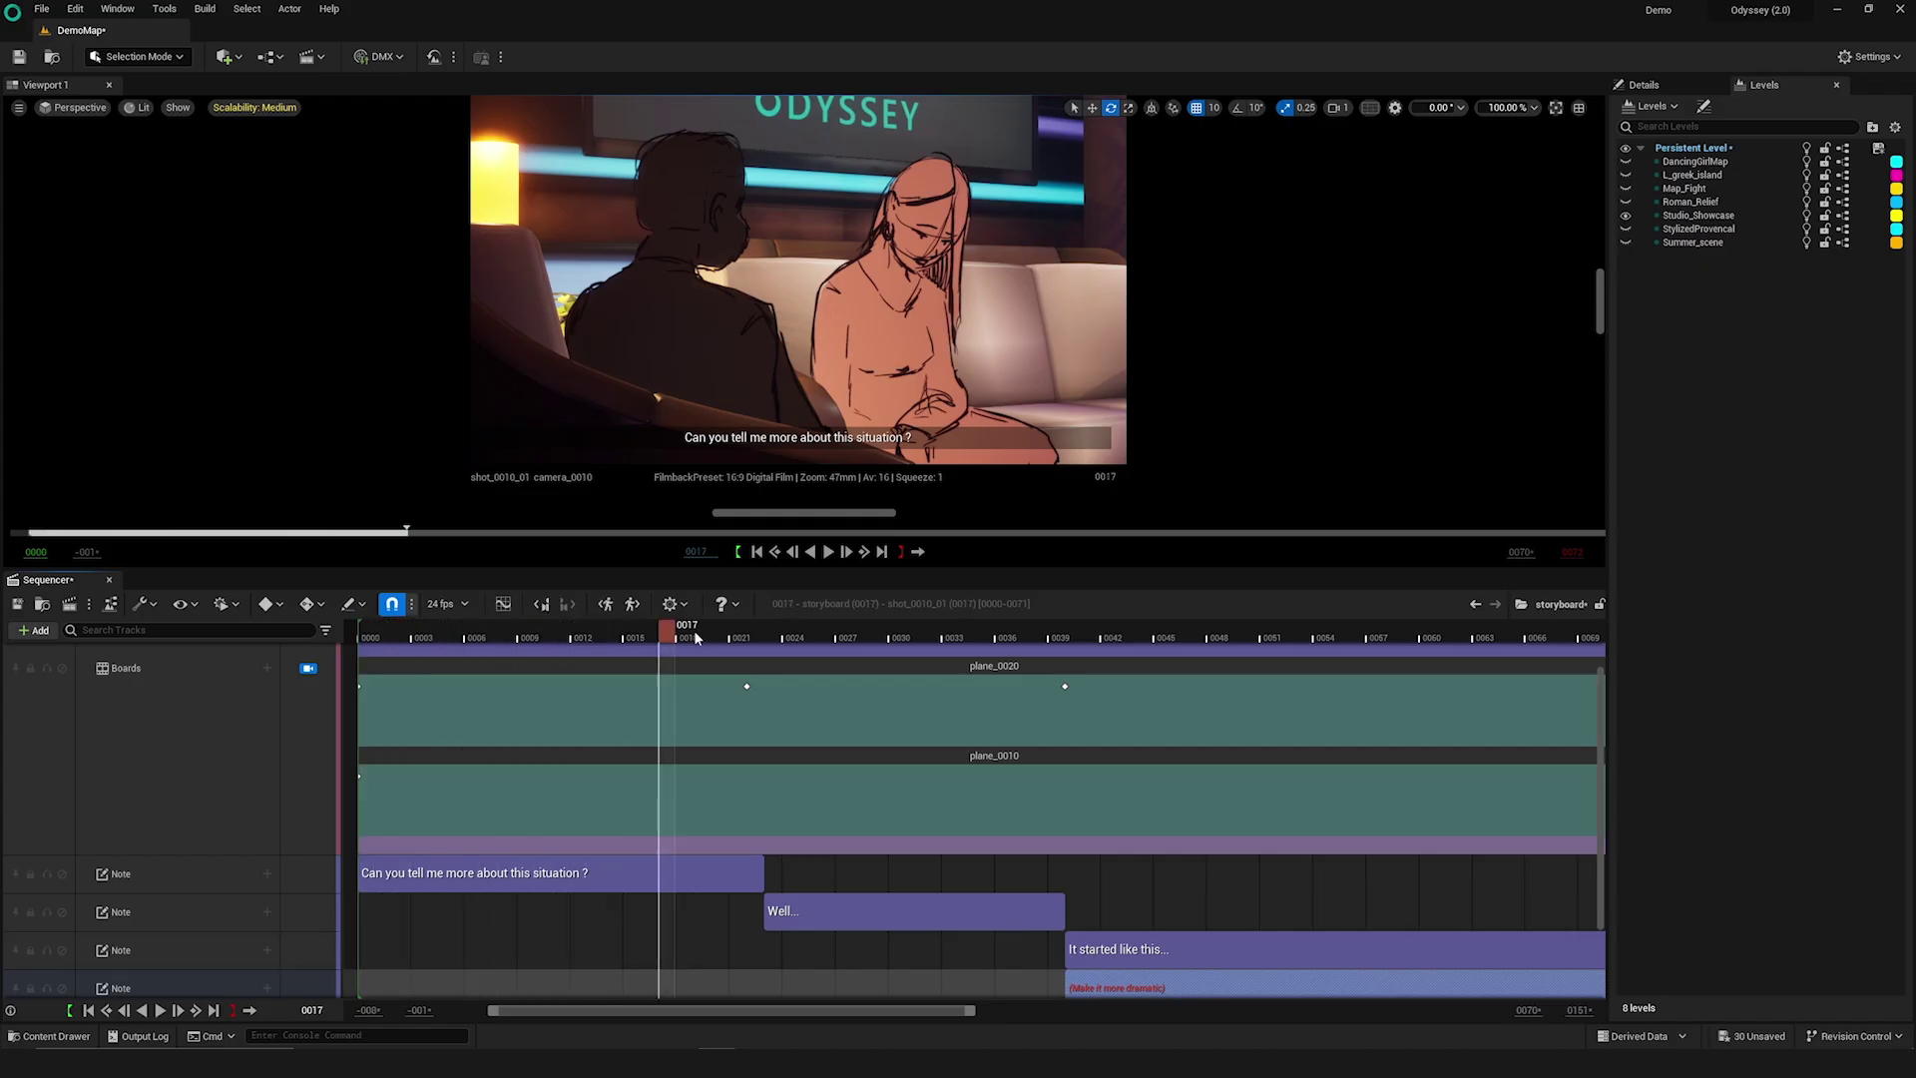
Scrub past the 'Well...' and 'It started like this...' notes, then play from frame 0000
left_click_drag(697, 640, 920, 637)
left_click_drag(1048, 636, 1239, 635)
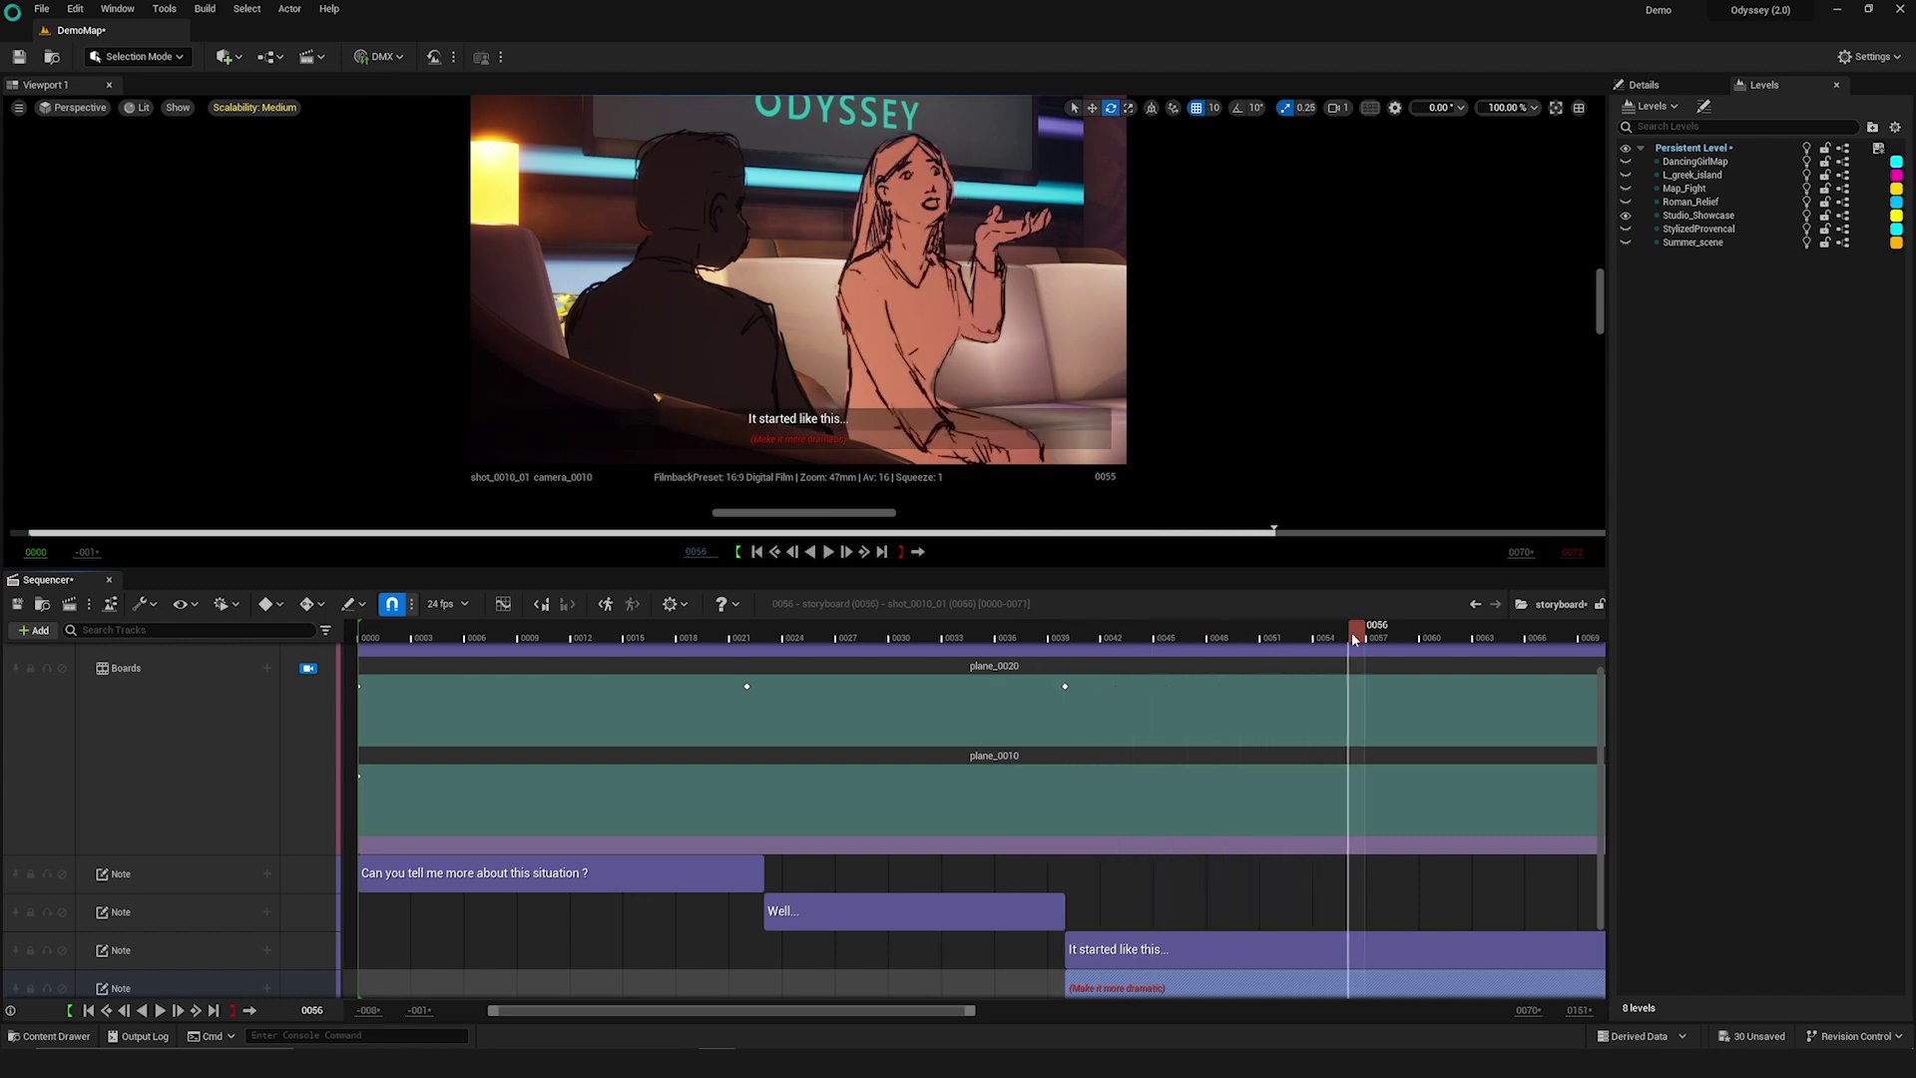
left_click_drag(1506, 647, 1515, 641)
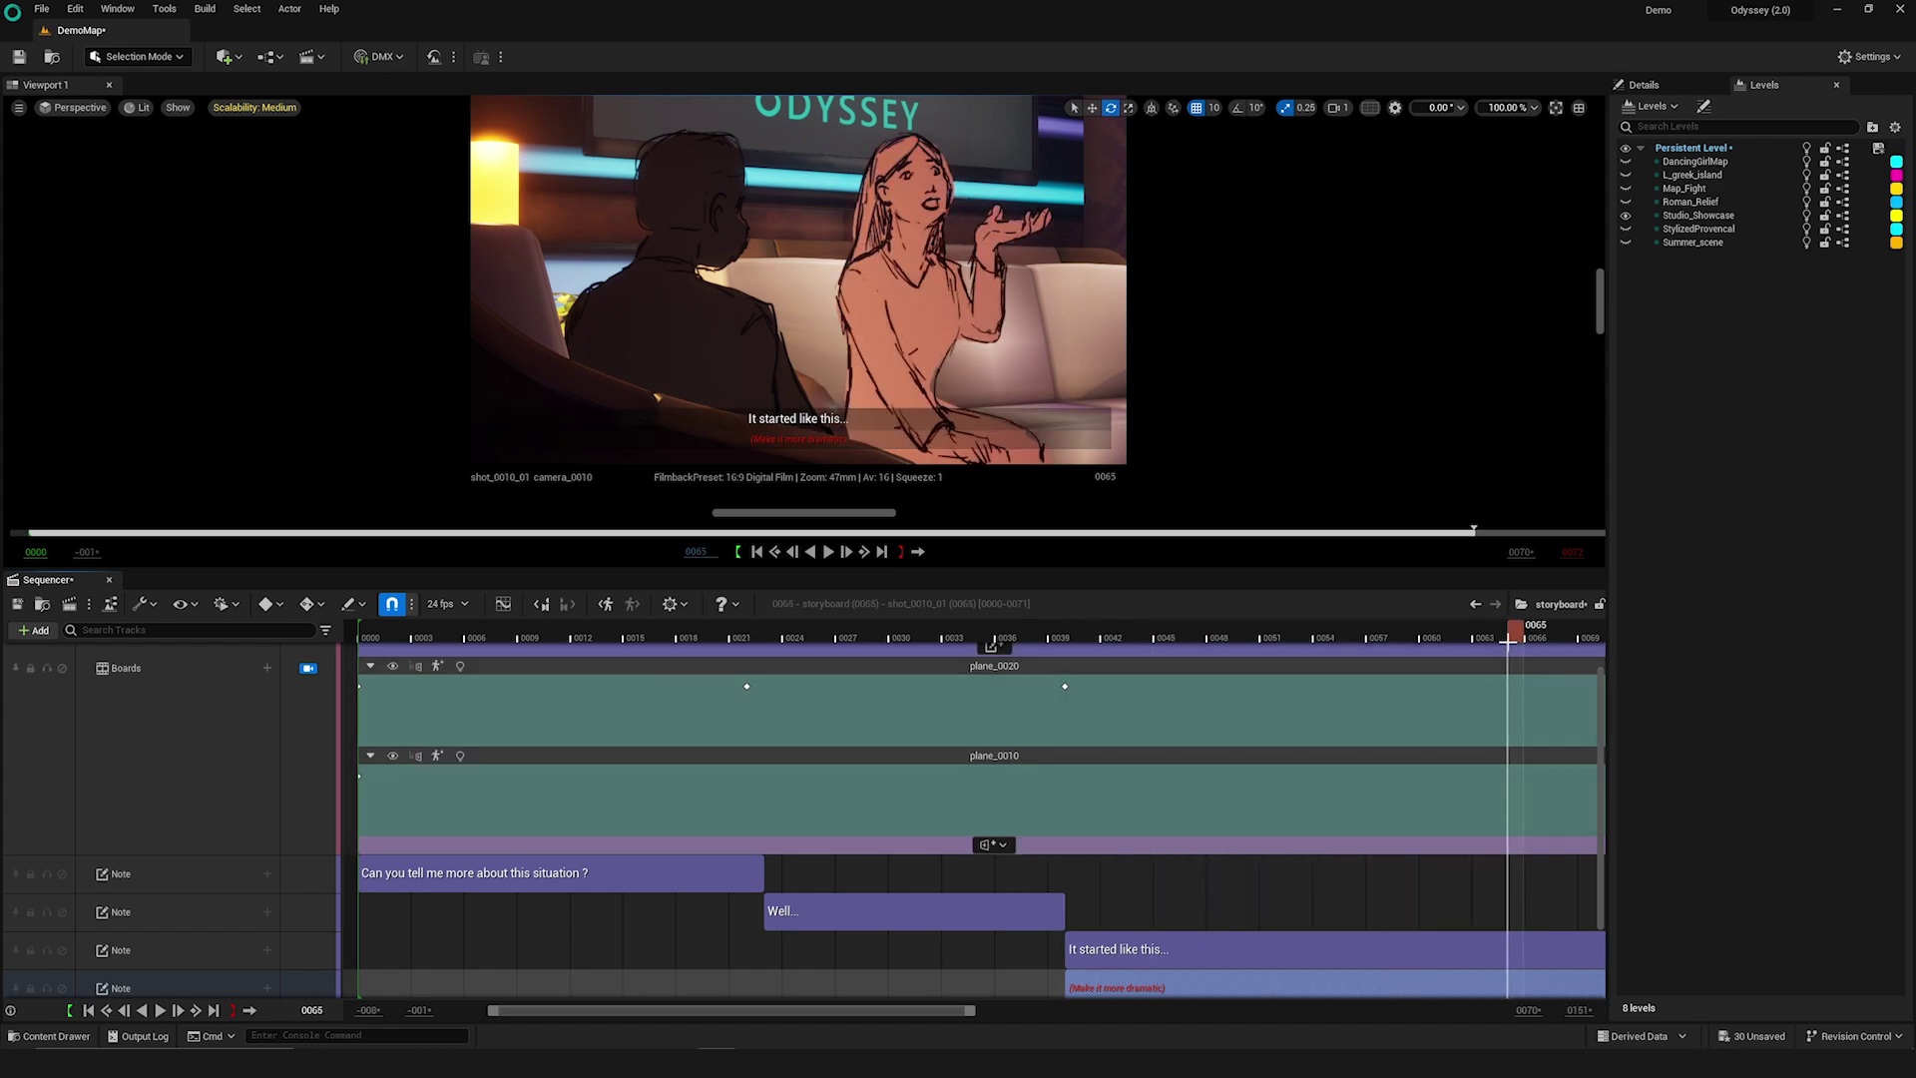
left_click(366, 635)
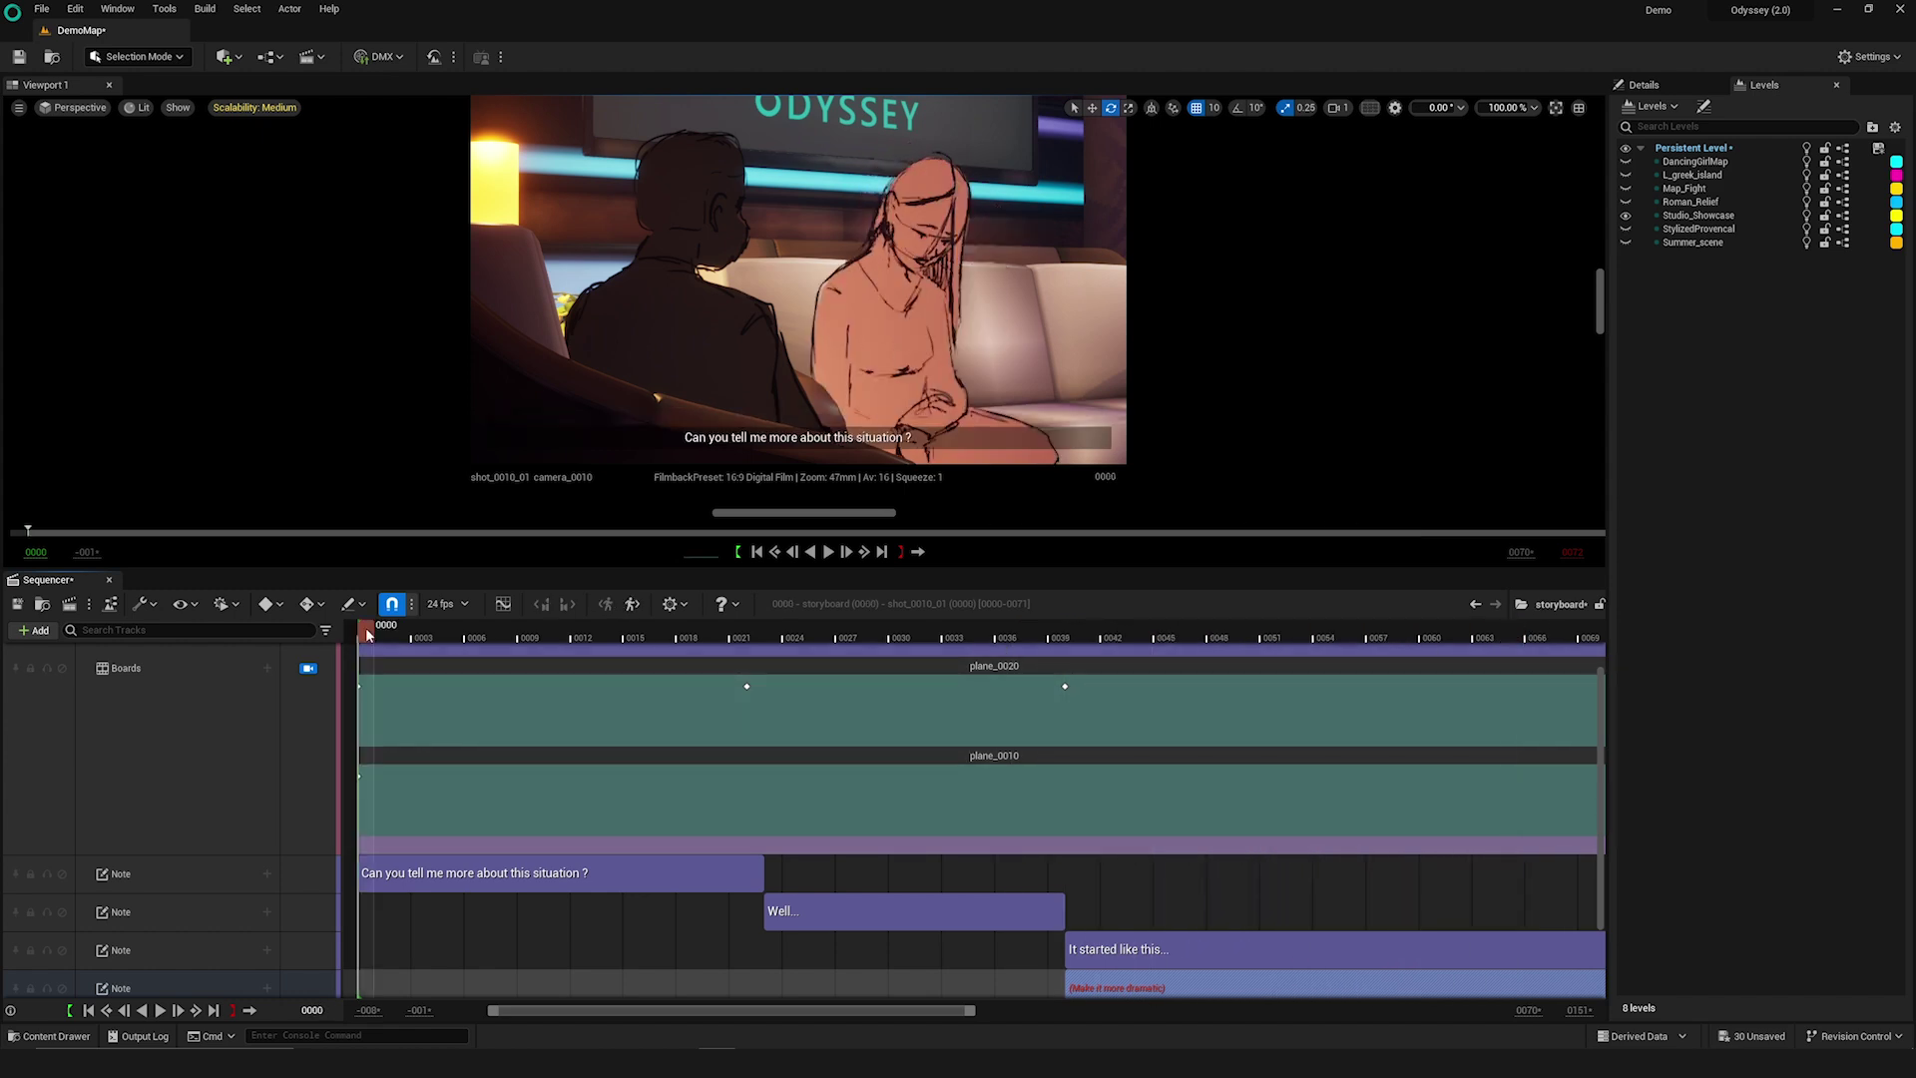
left_click(829, 553)
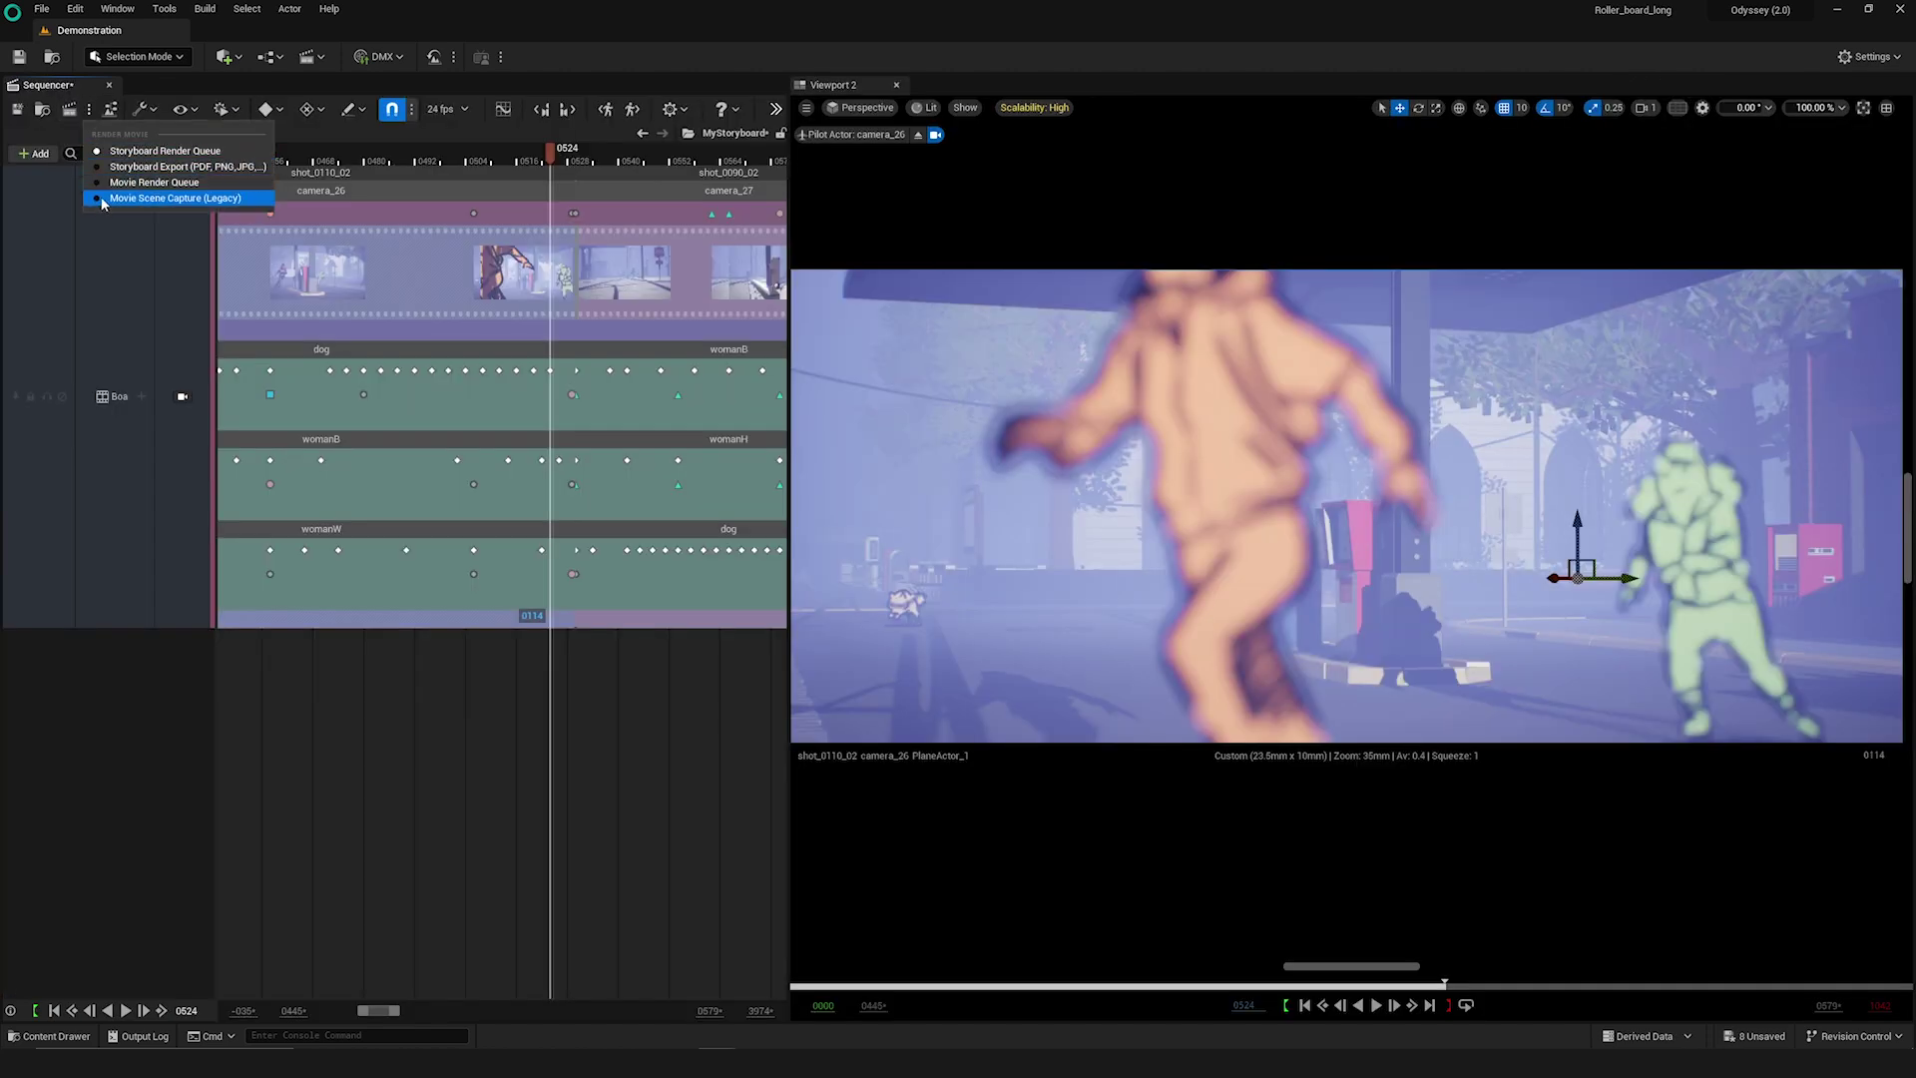
Open Storyboard Export (PDF) and page through its preview
left_click(67, 117)
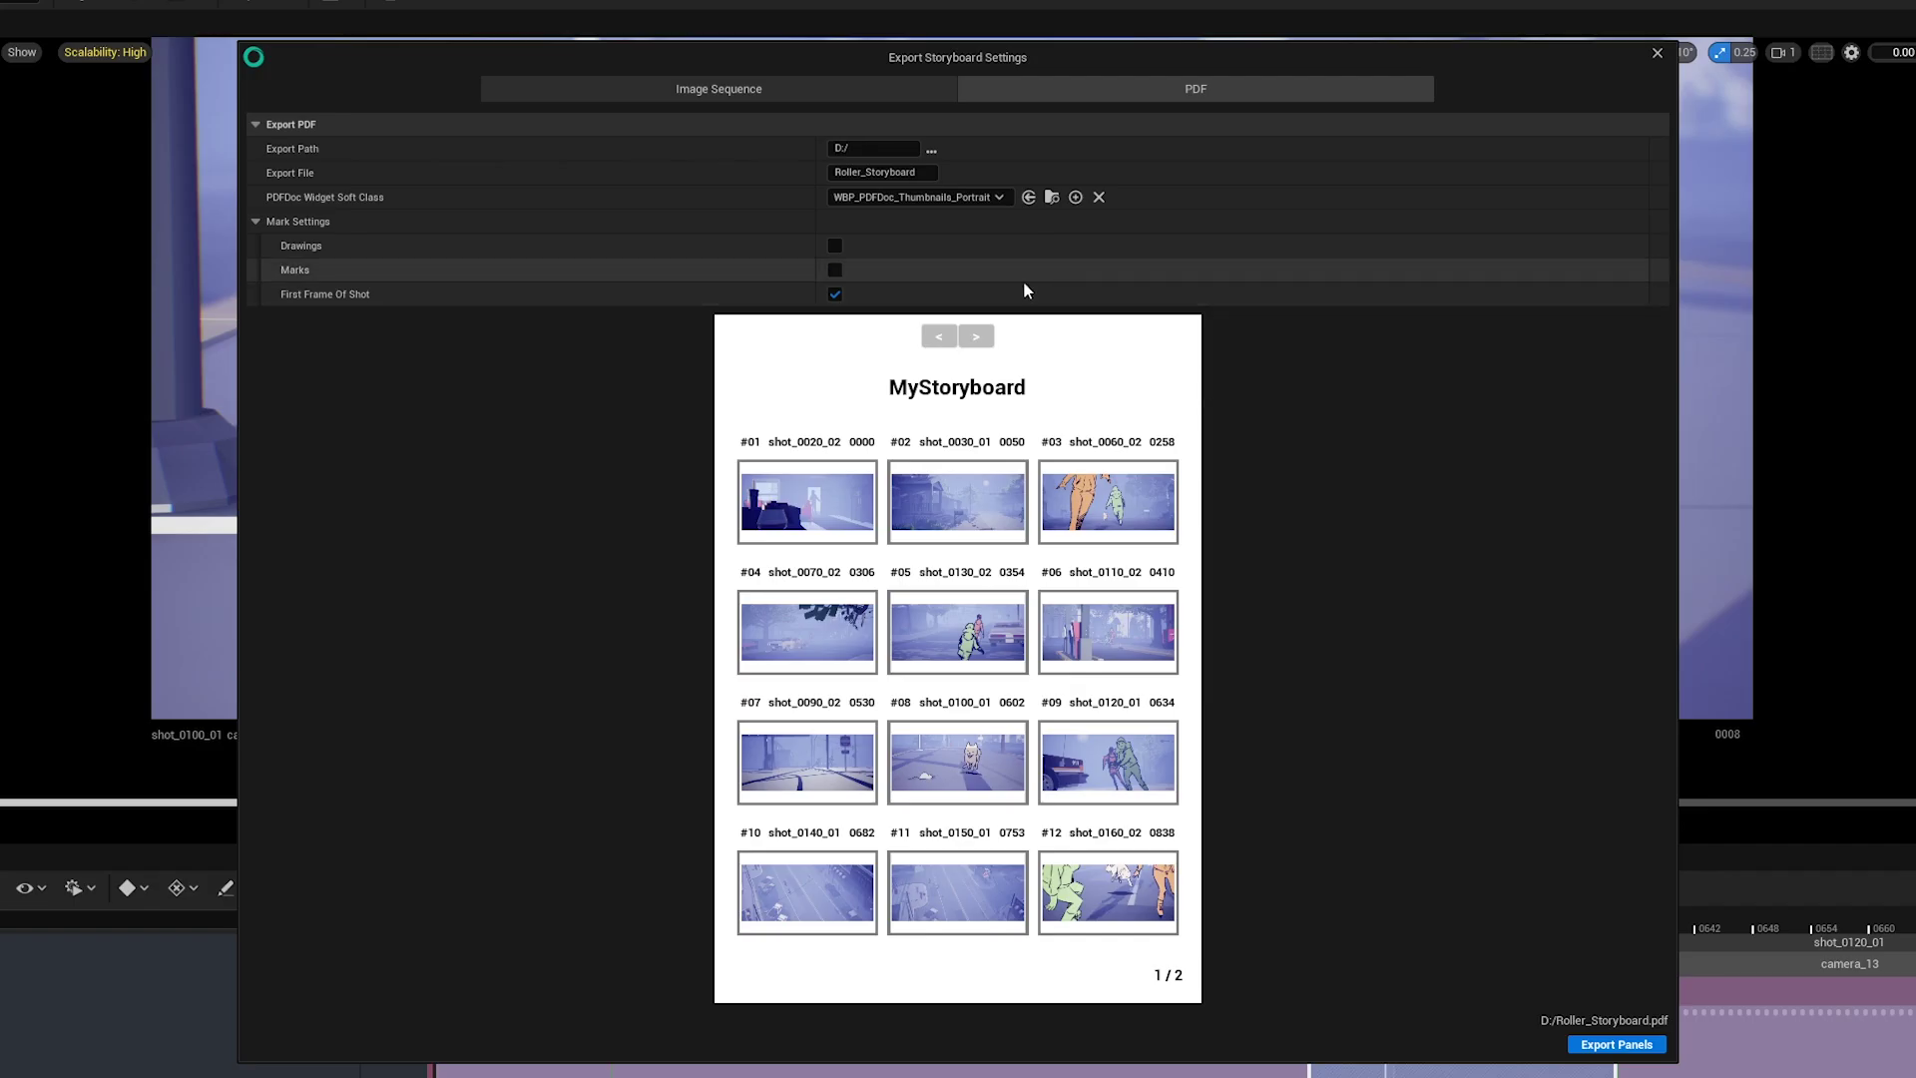
left_click(978, 338)
left_click(939, 336)
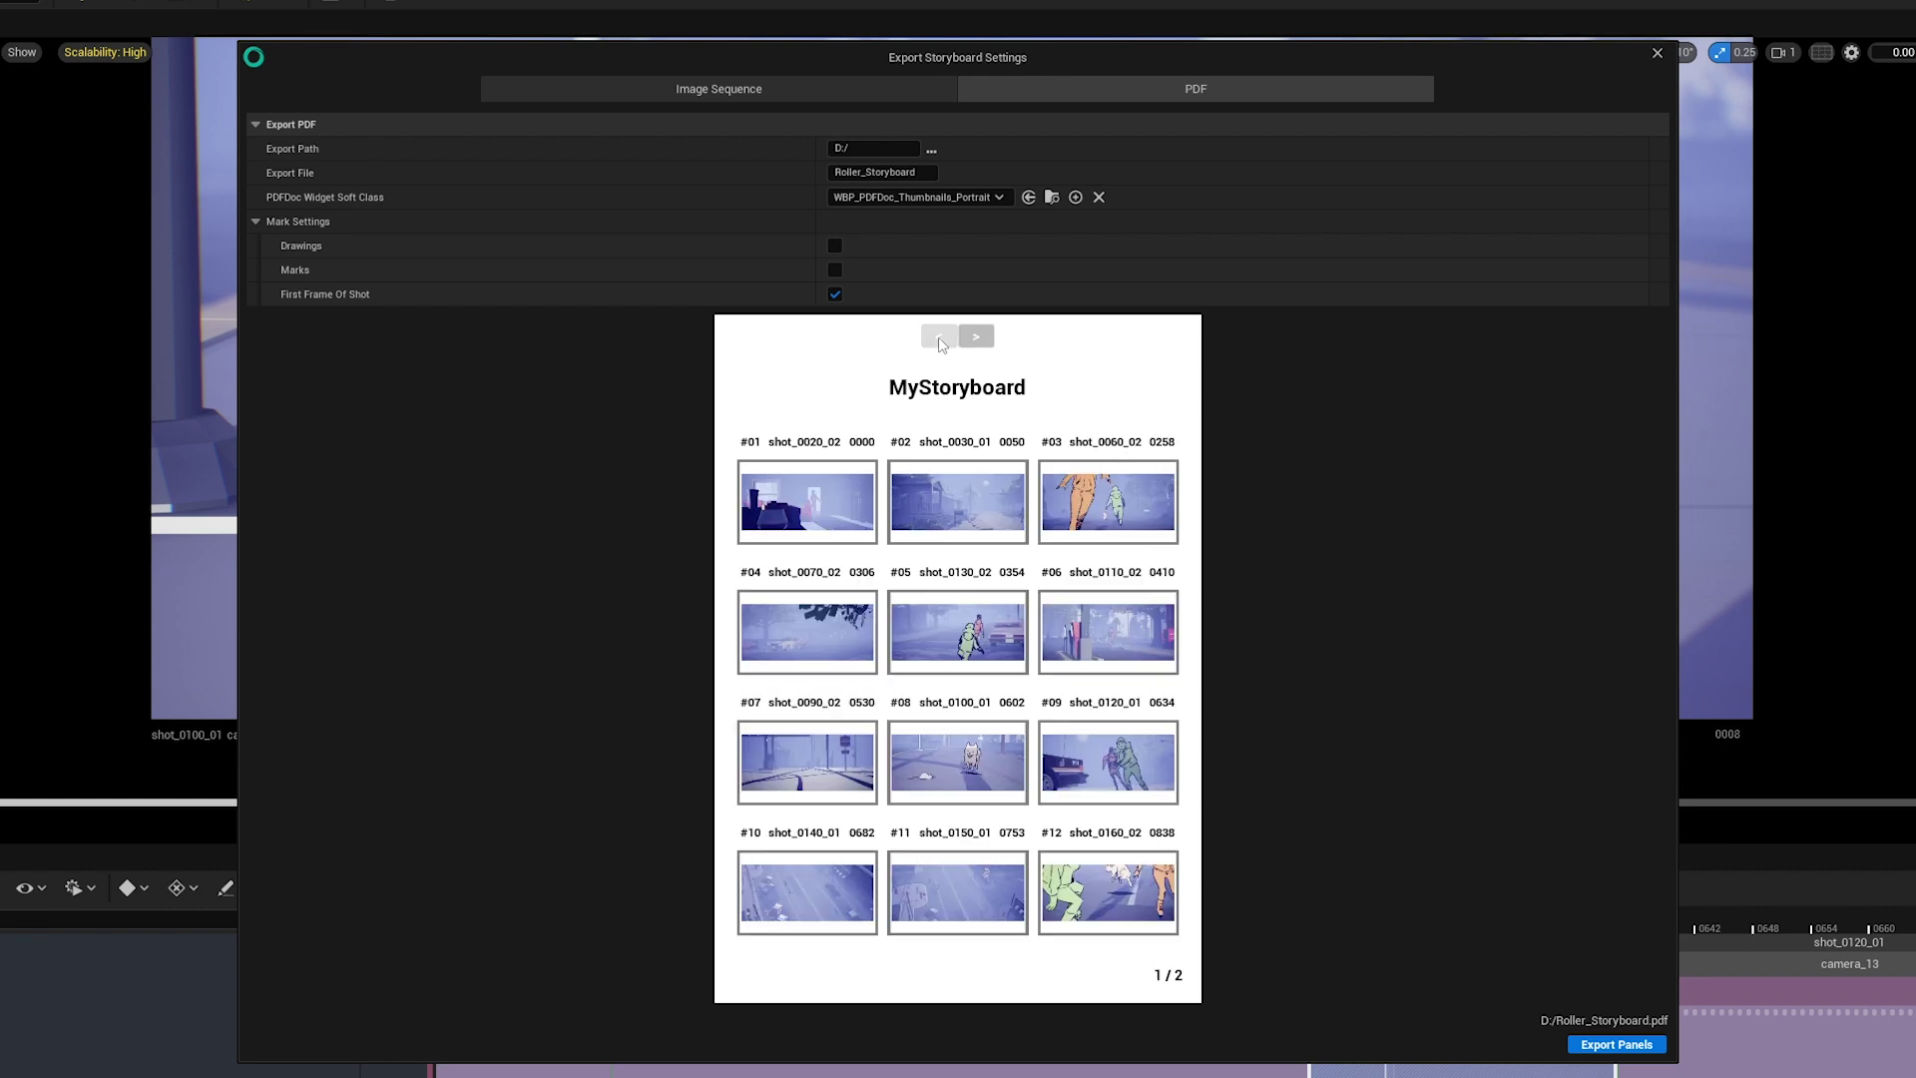
Set the PDF layout to WBP_PDFDoc_Western_Landscape and preview the later pages
left_click(916, 197)
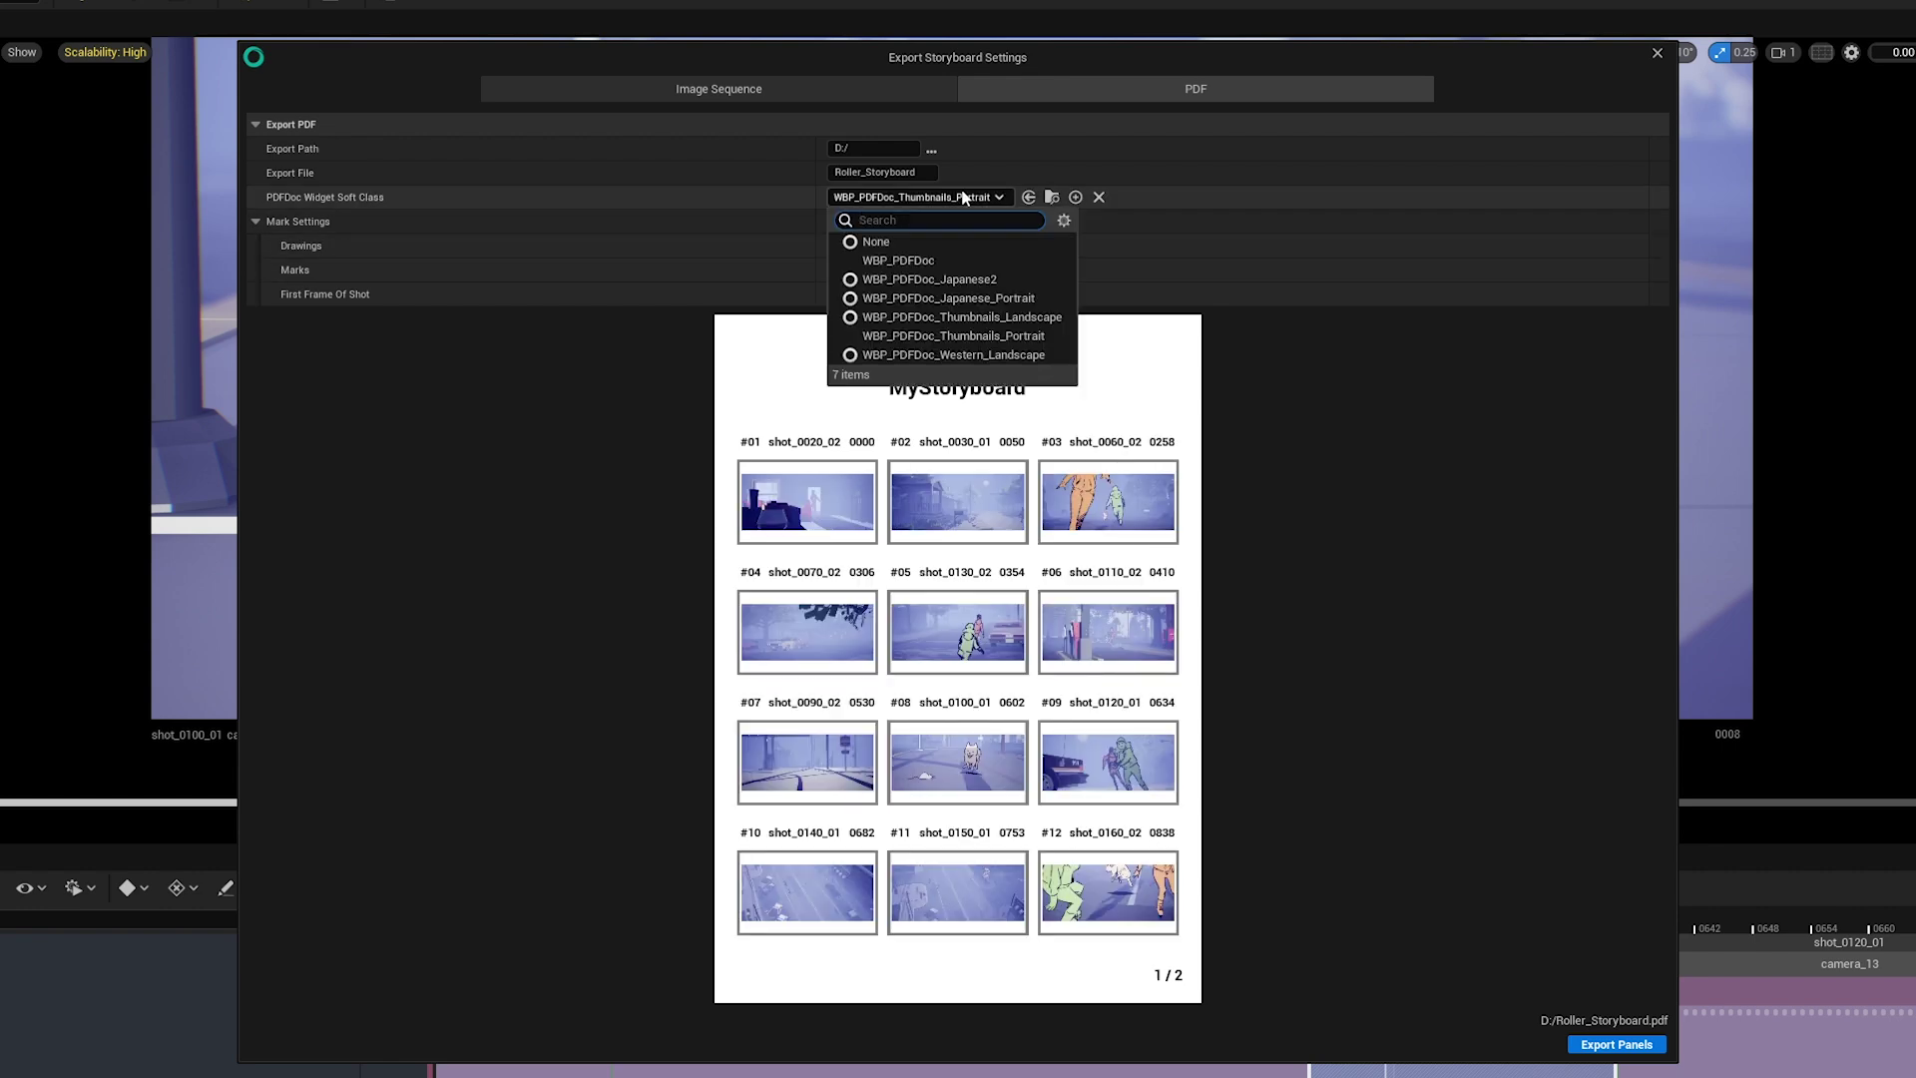
left_click(1038, 356)
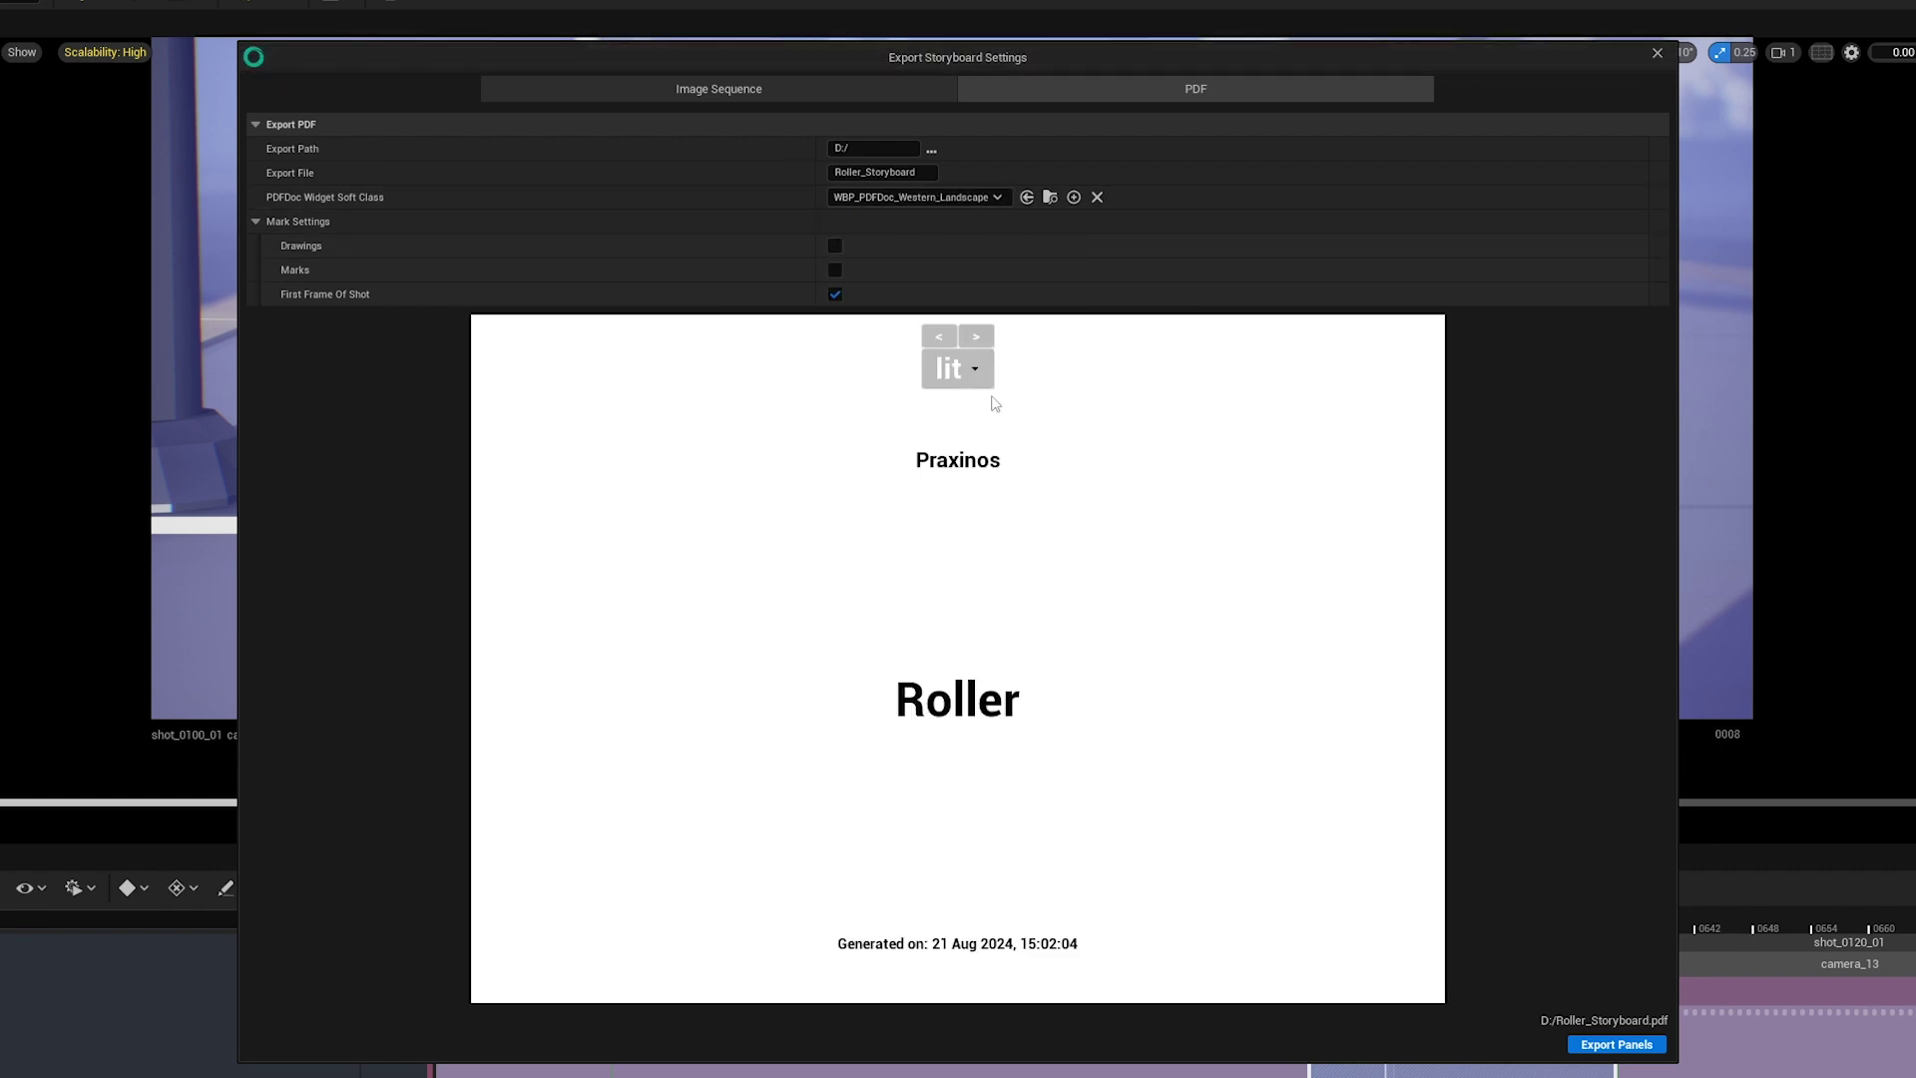
left_click(977, 335)
left_click(980, 337)
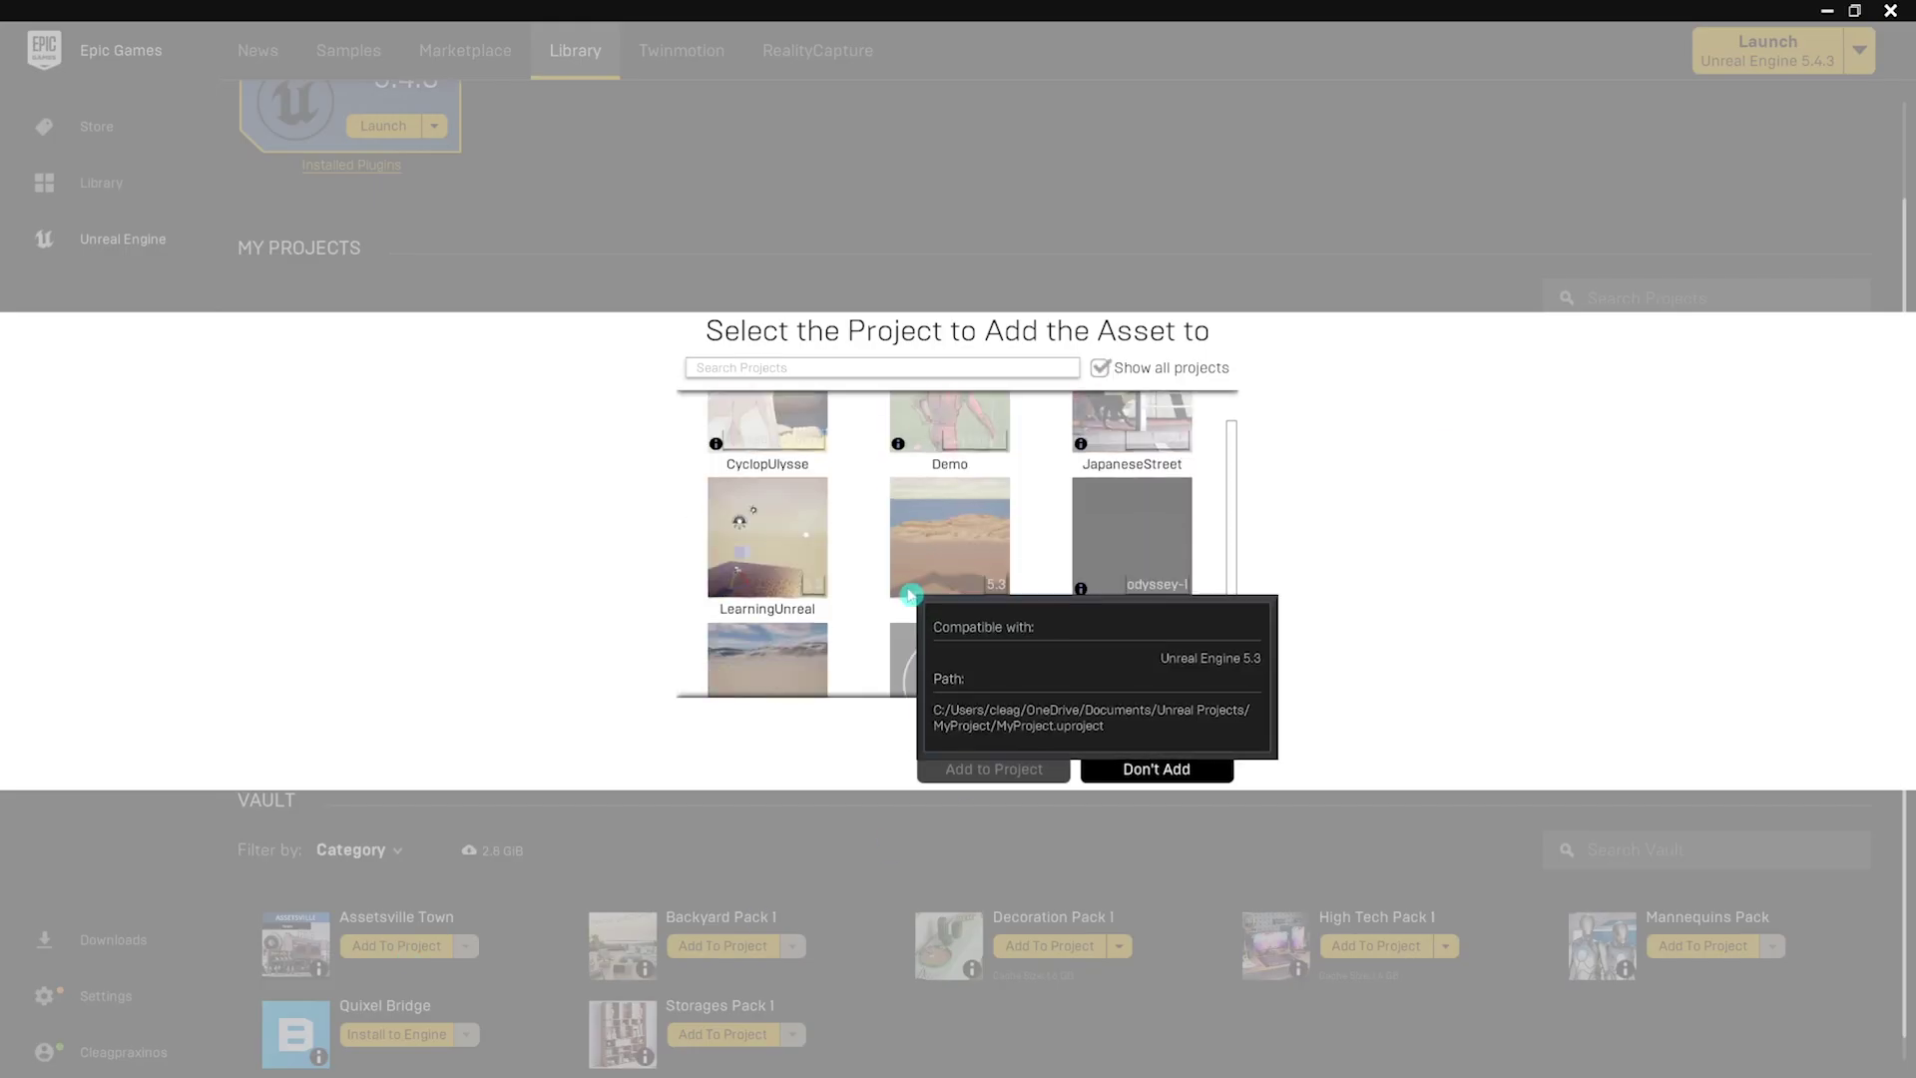
Send the asset to MyProjectV2 with engine version 5.3
left_click(977, 509)
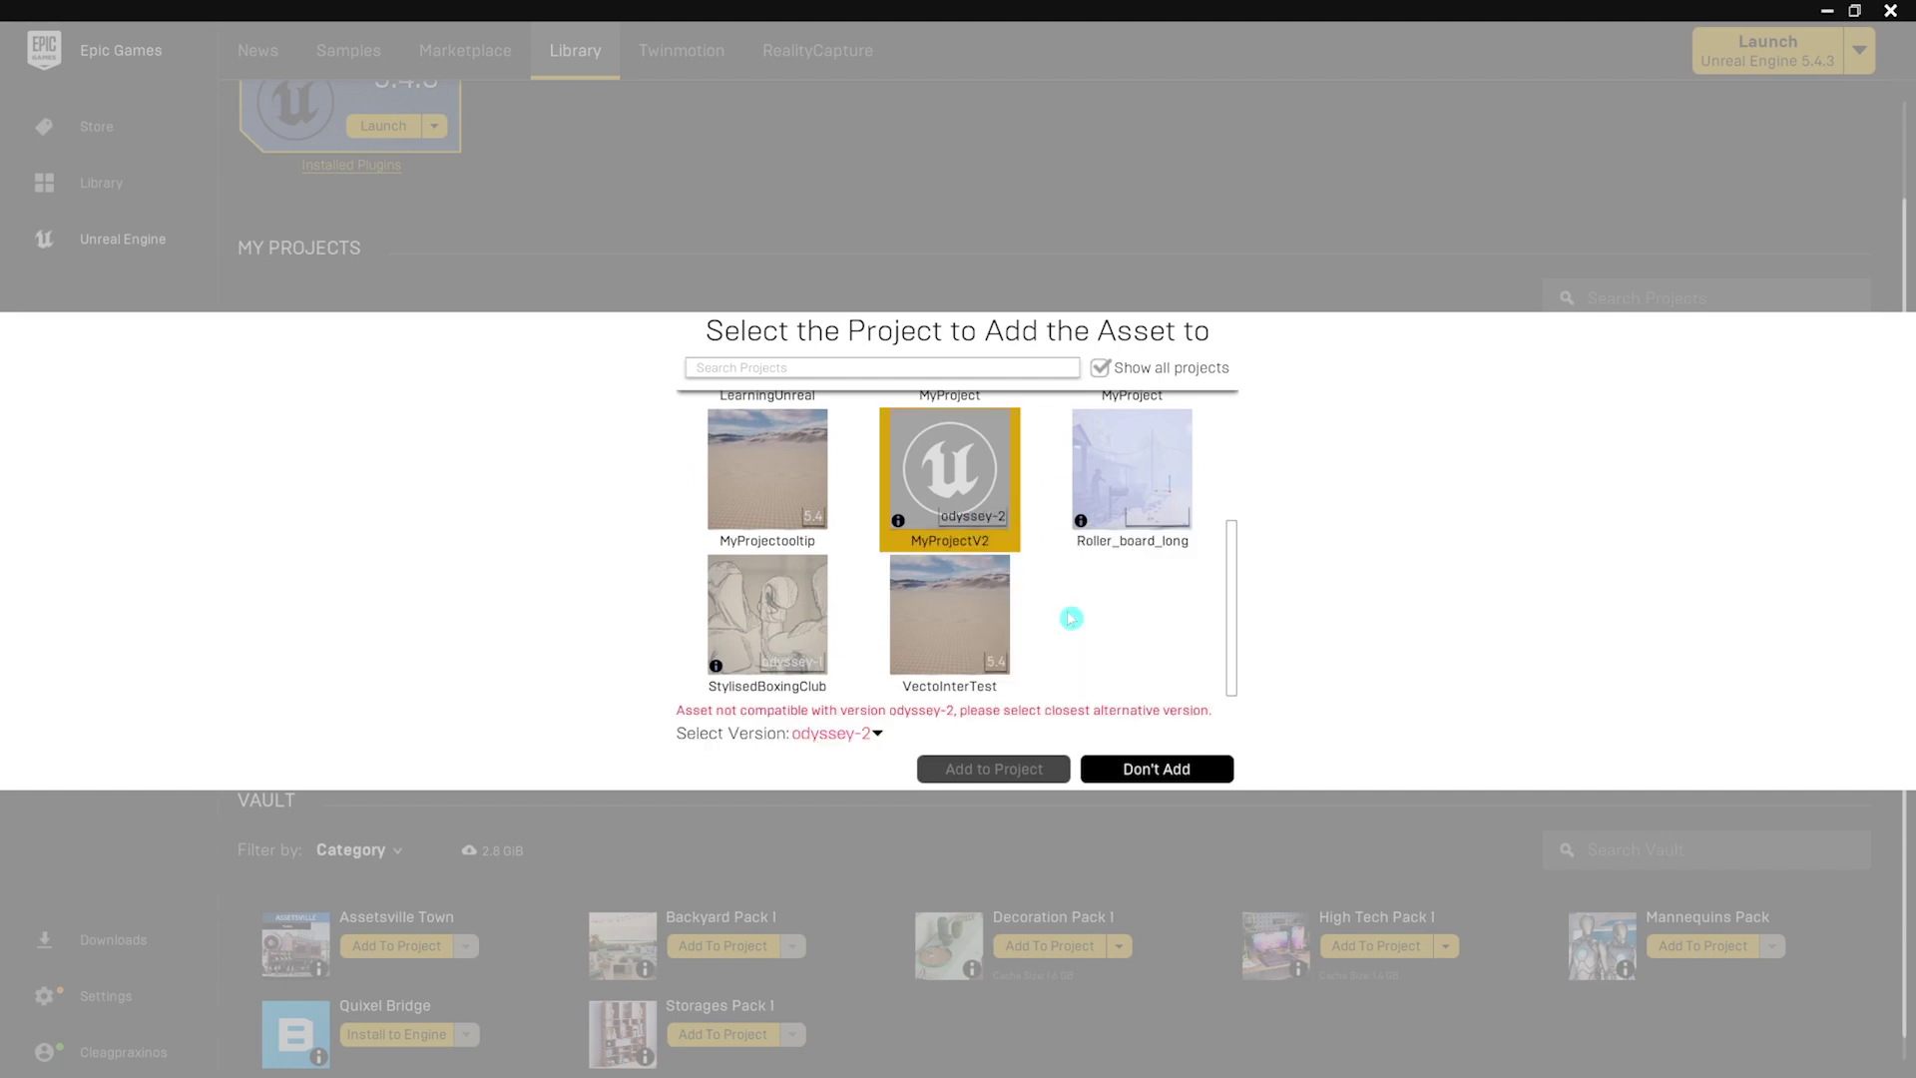
left_click(869, 735)
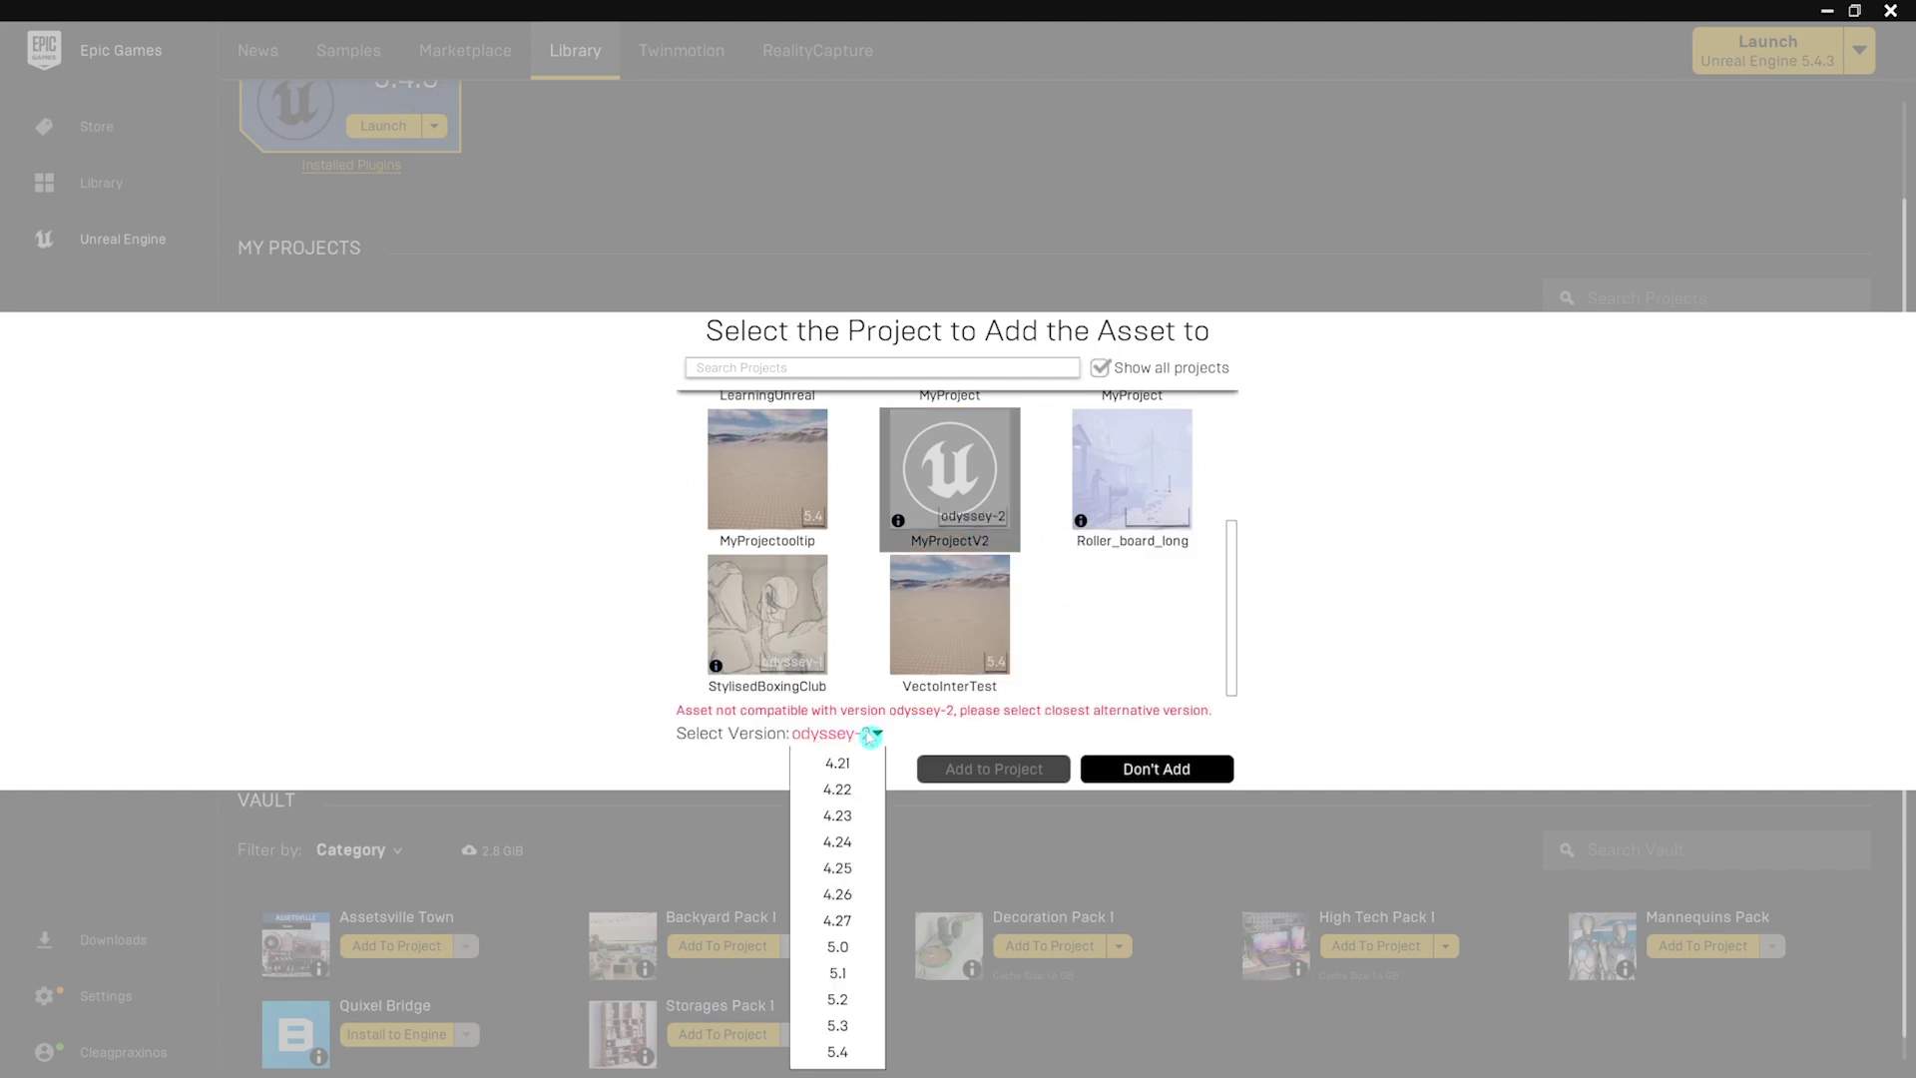
left_click(848, 1030)
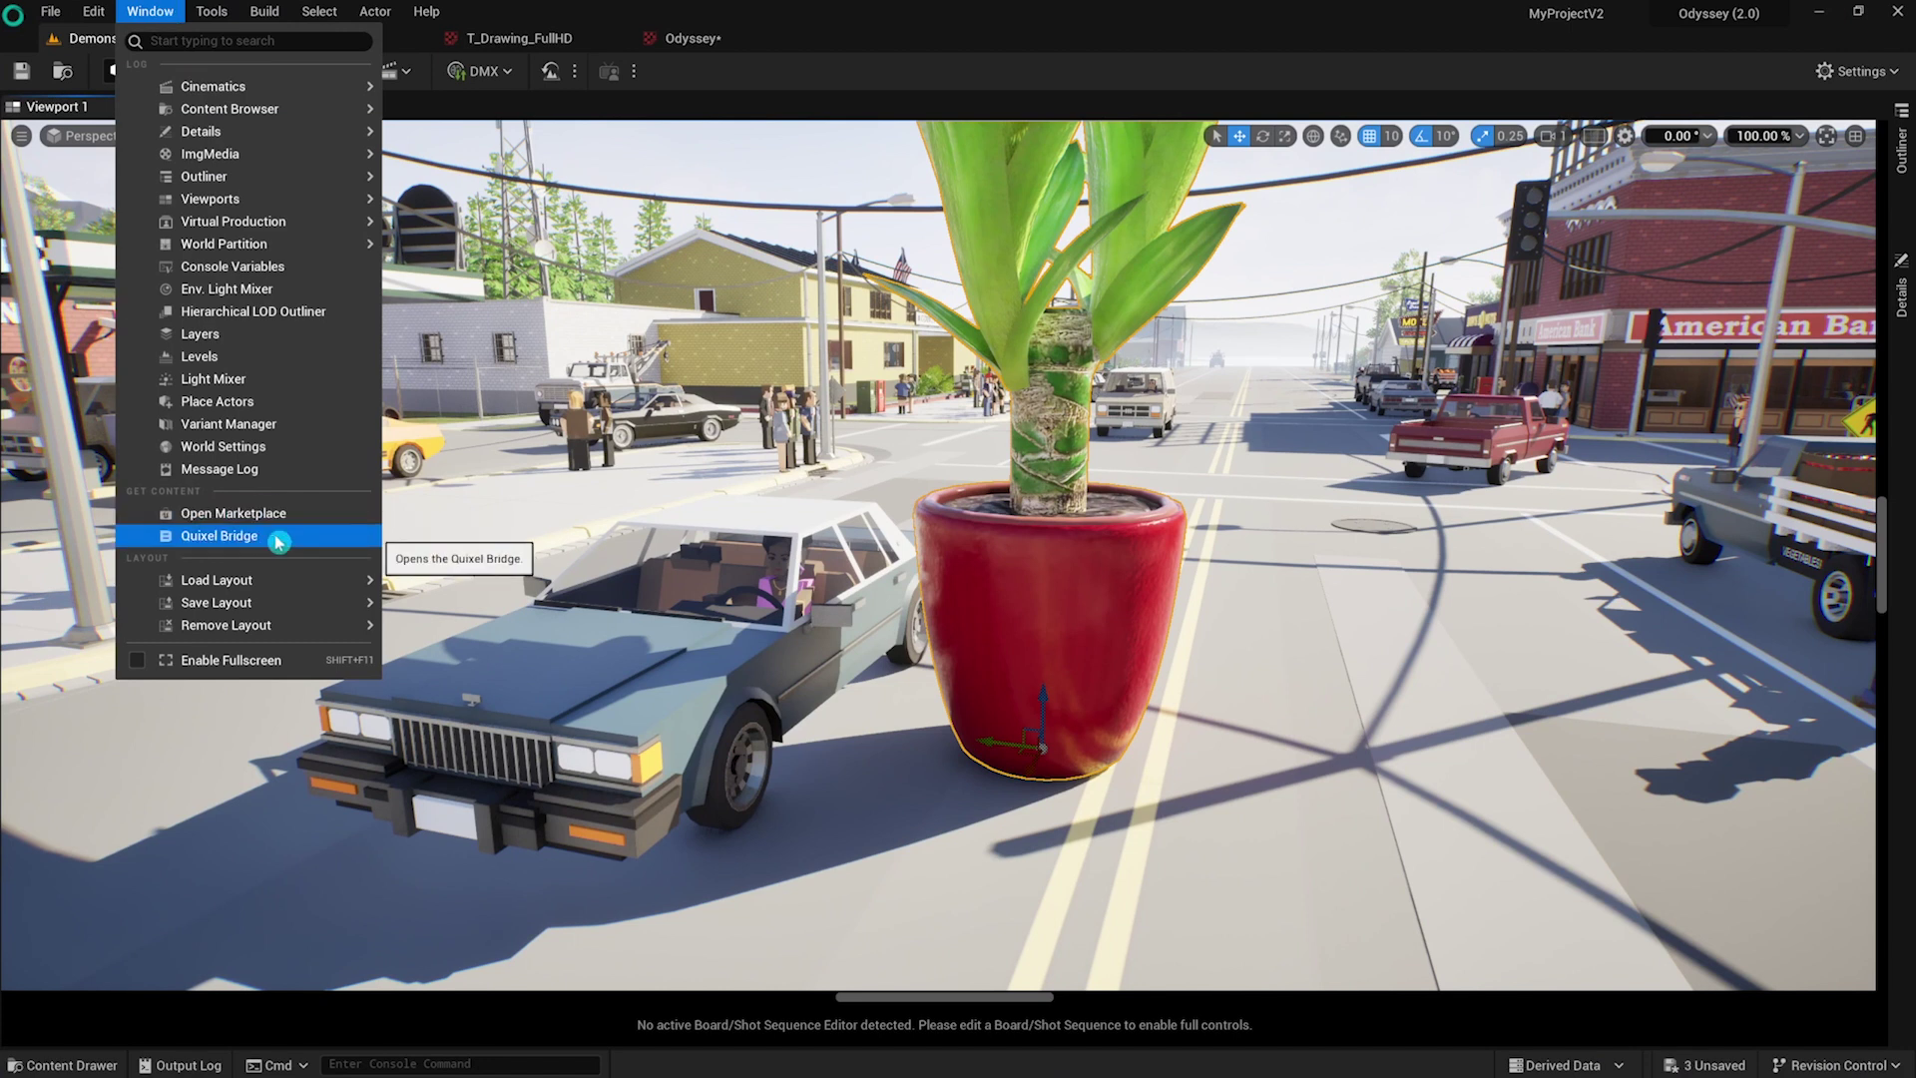
Add Quixel Bridge's Traffic Cone asset to the project's Megascans folder
left_click(279, 541)
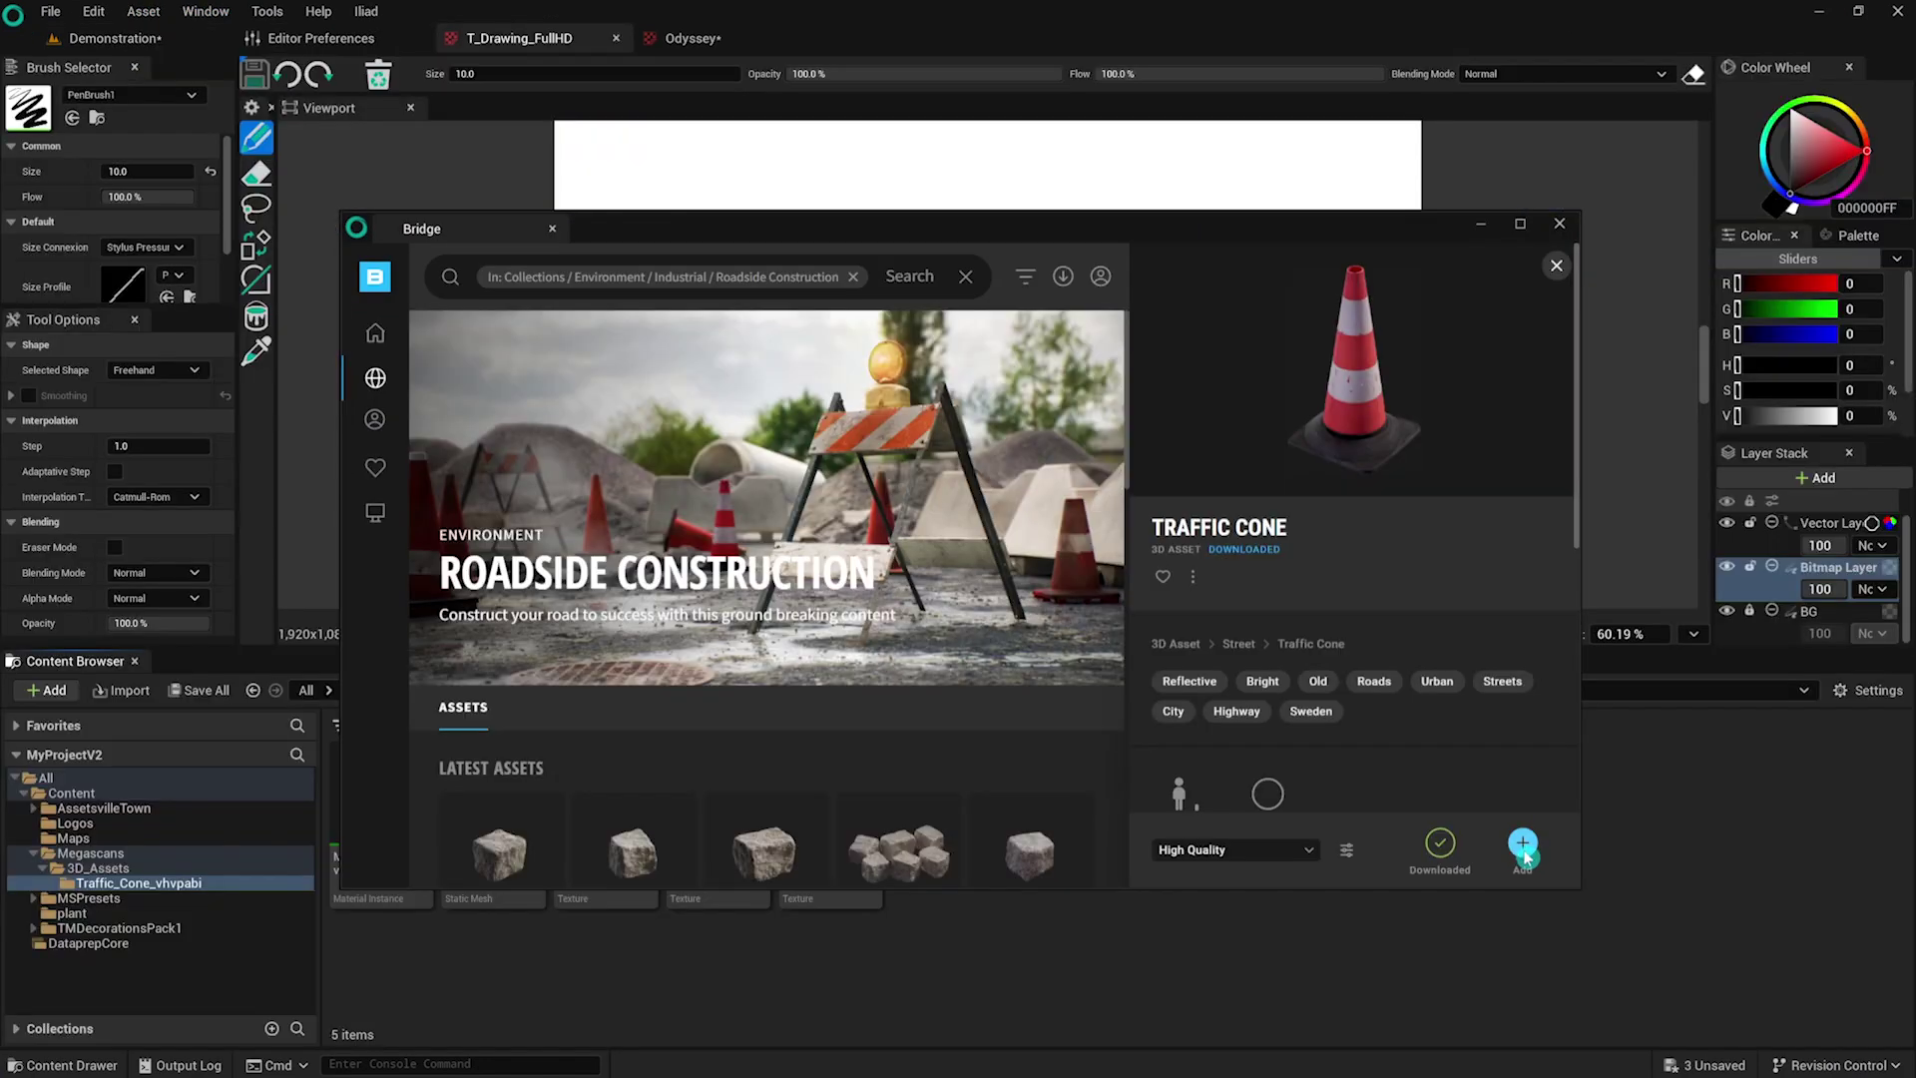
left_click(1560, 224)
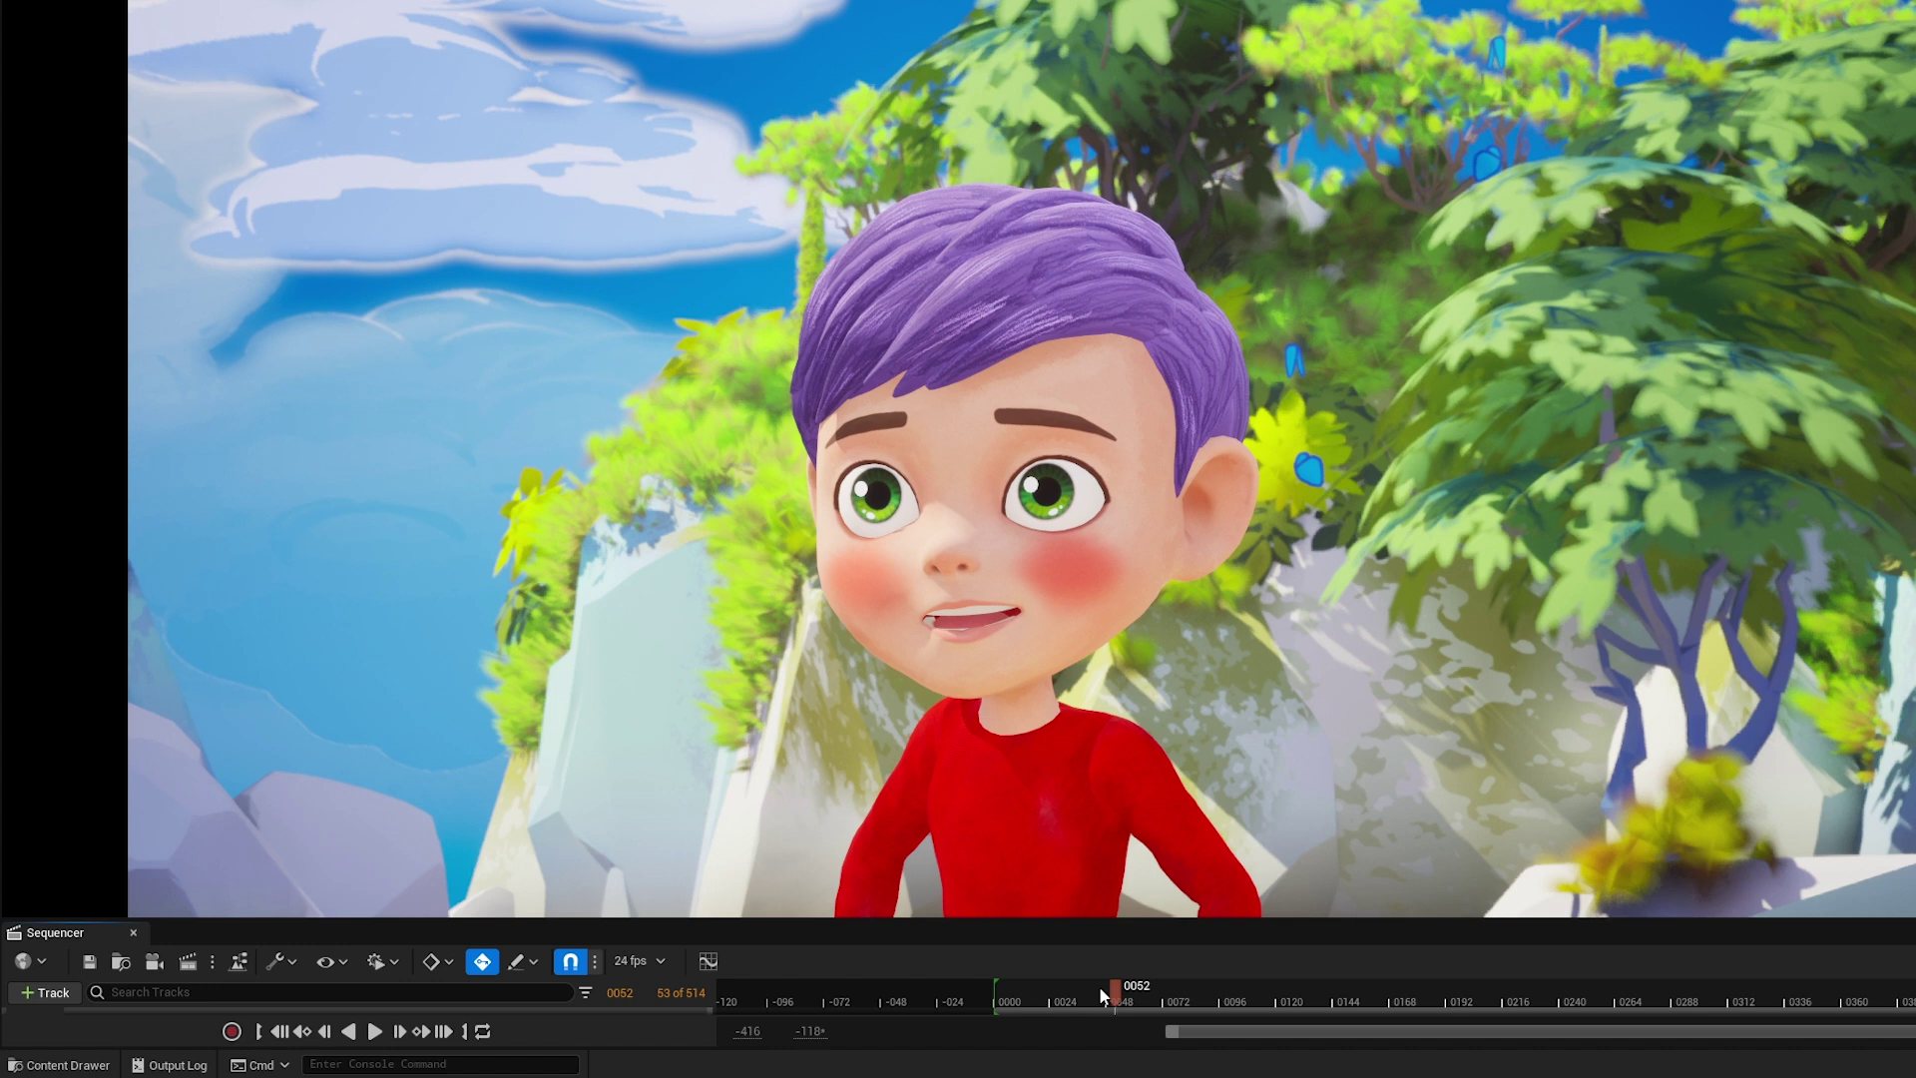
Rewind the Sequencer to about frame 0017 and play the boy's animation
left_click_drag(1108, 988, 1037, 984)
key("space")
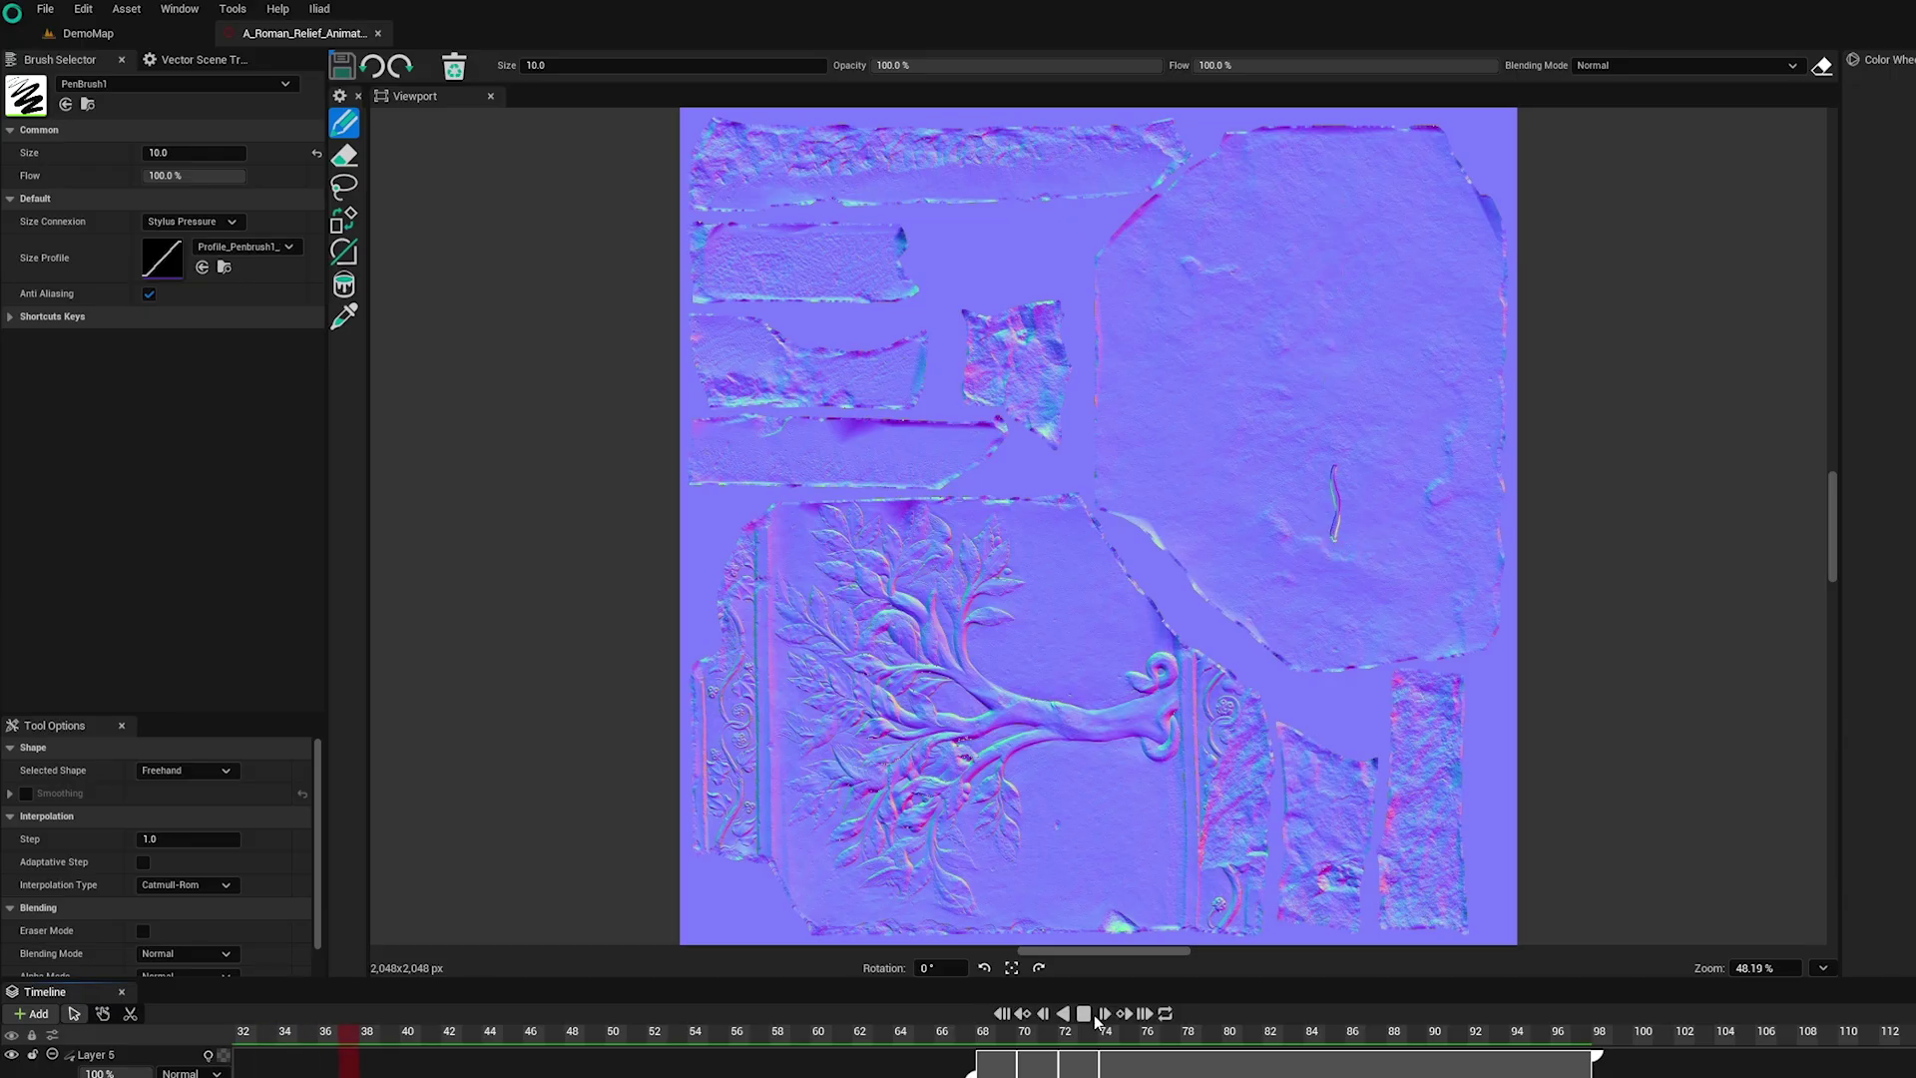
Open the DemoMap level and play its Roman_Relief cine camera sequence
left_click(121, 41)
left_click(945, 628)
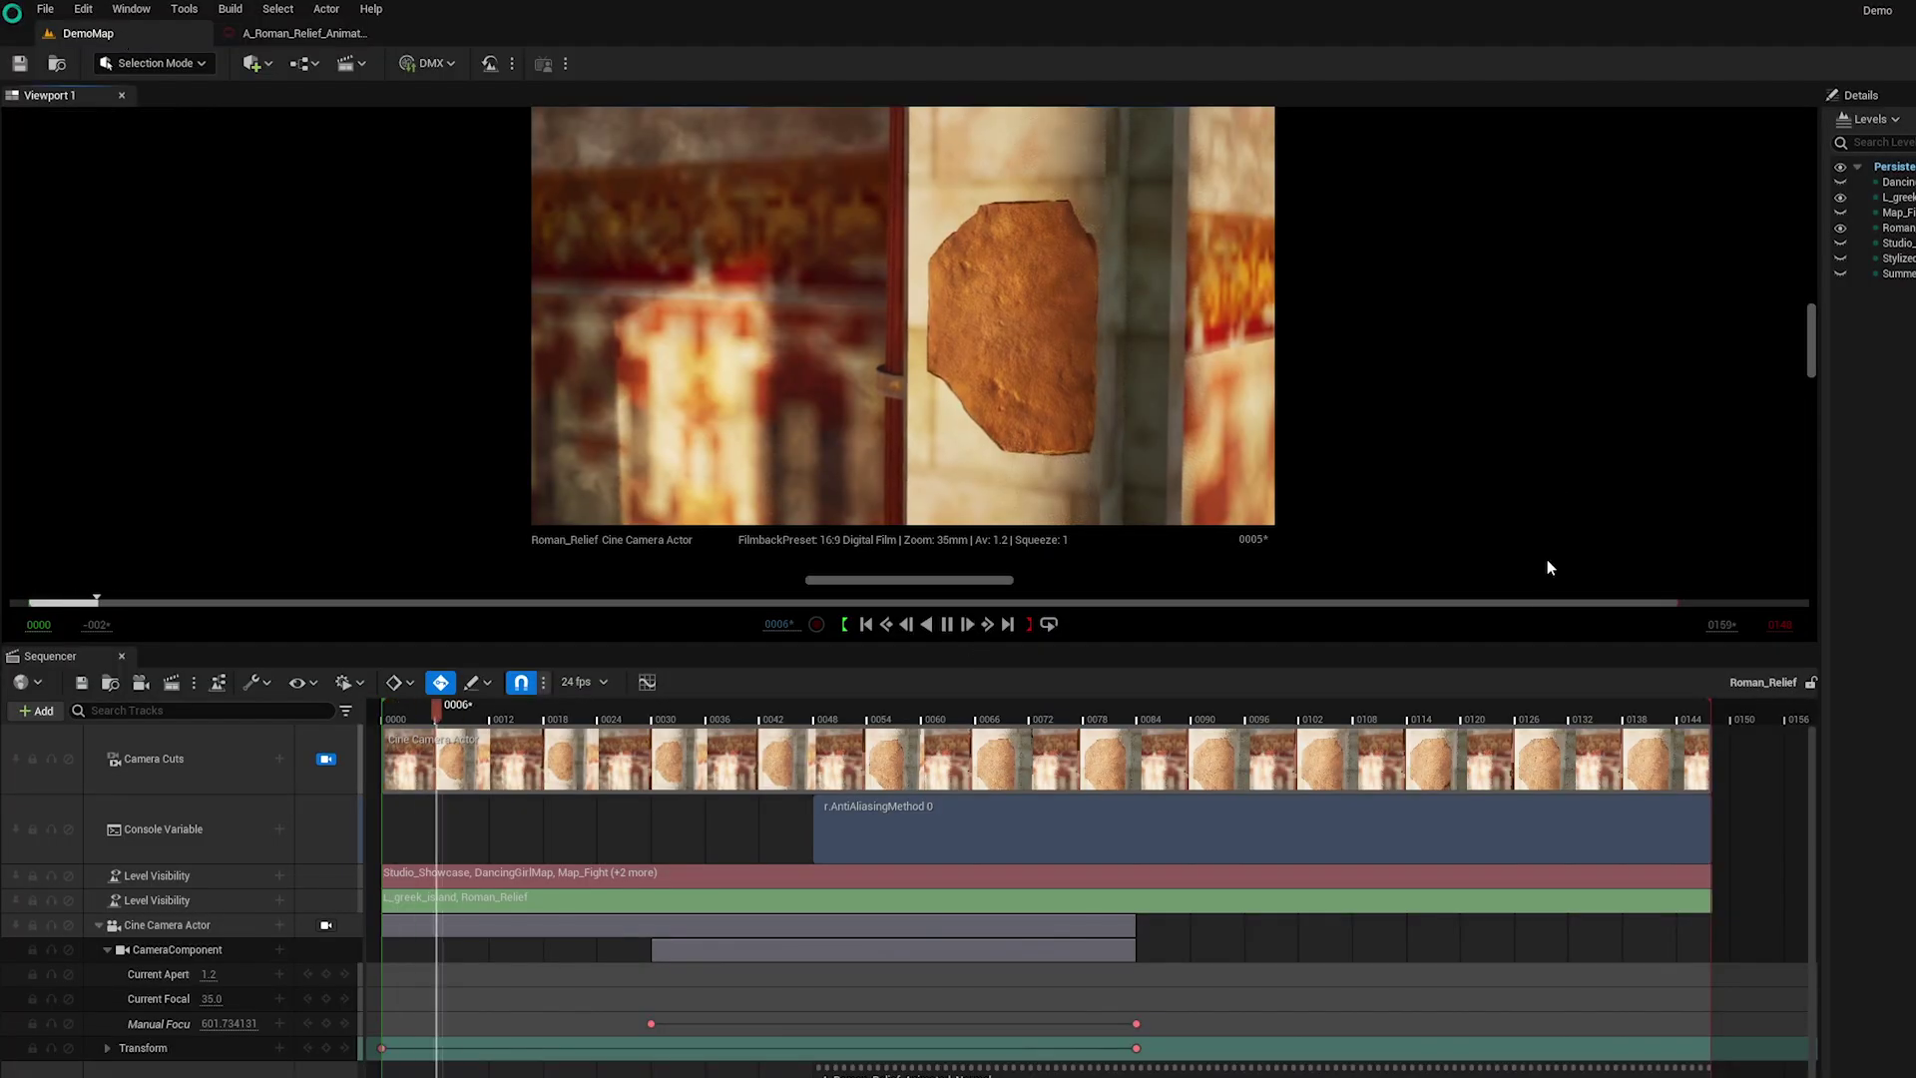